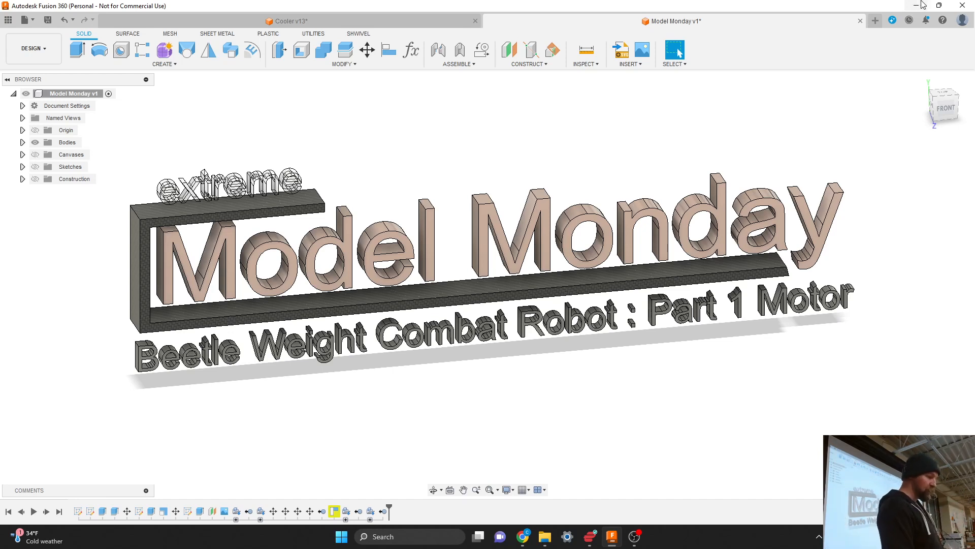
# Create a new design and start a sketch on the front (XZ) origin plane.
pyautogui.click(875, 21)
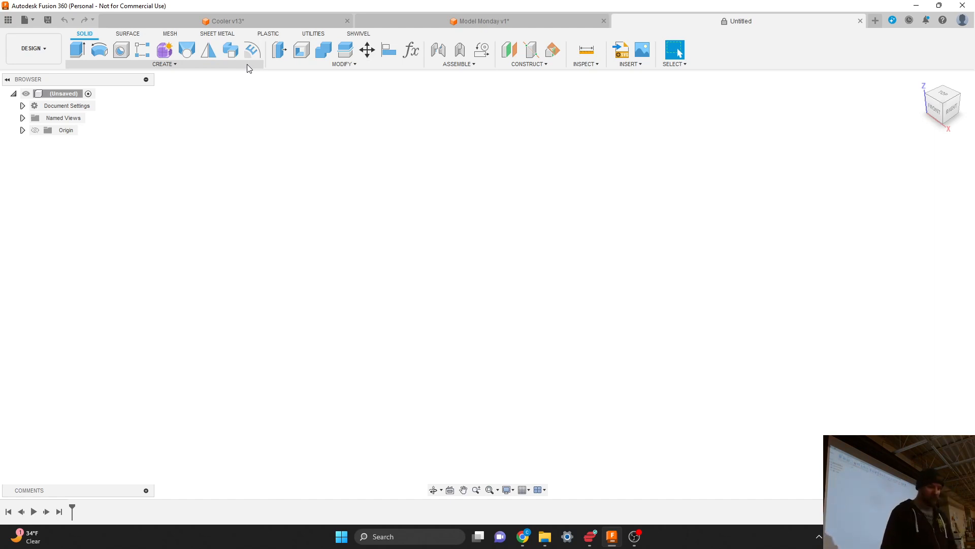
pyautogui.click(207, 64)
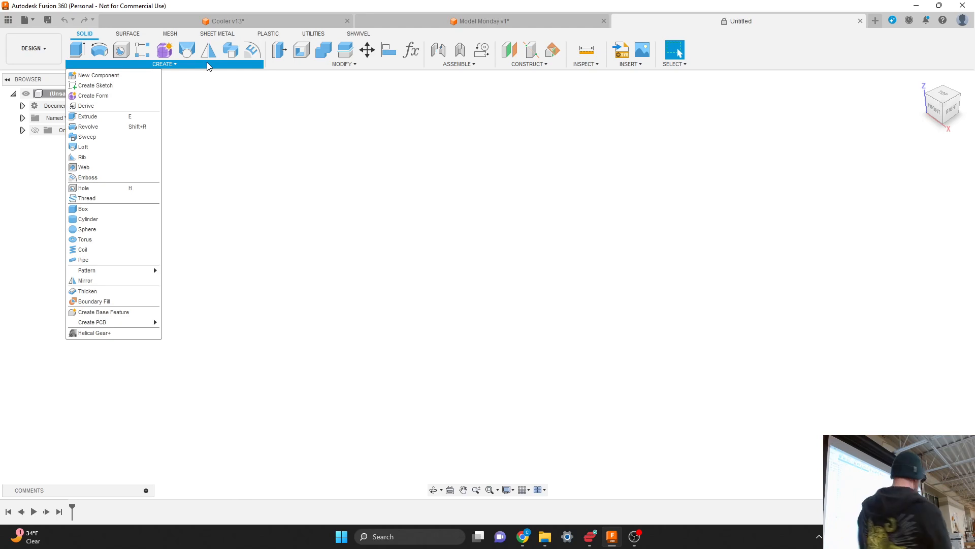
pyautogui.click(128, 85)
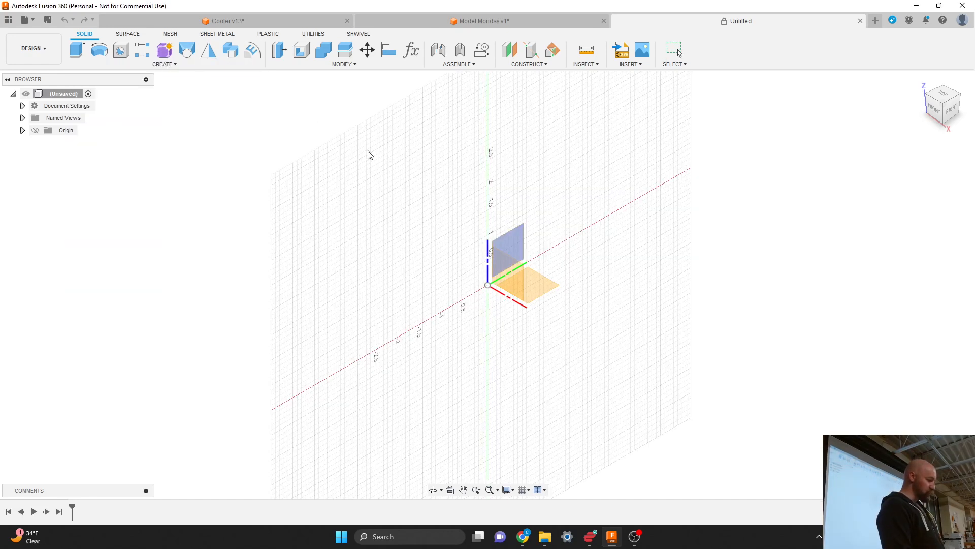
pyautogui.click(504, 264)
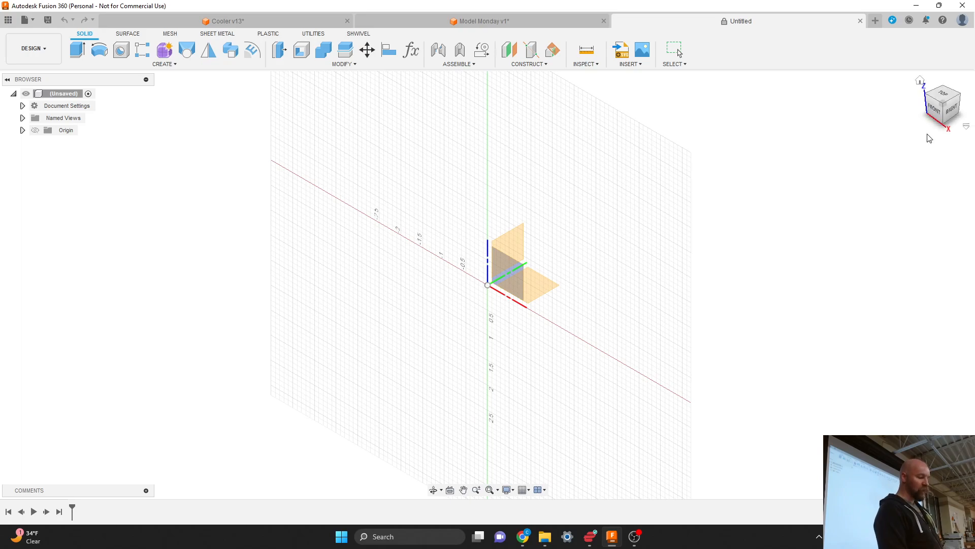
pyautogui.click(938, 112)
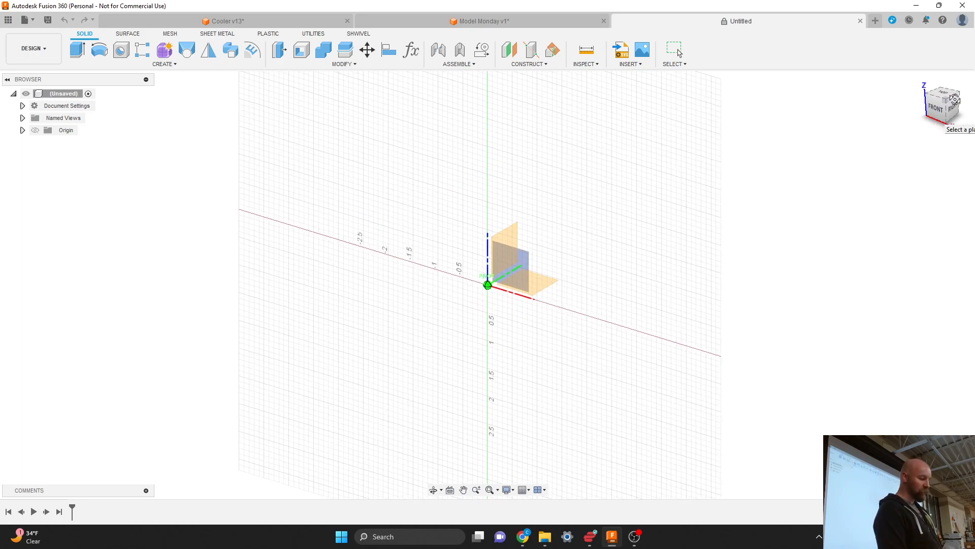
pyautogui.moveTo(962, 93)
pyautogui.mouseDown()
pyautogui.moveTo(974, 75)
pyautogui.moveTo(974, 86)
pyautogui.mouseUp()
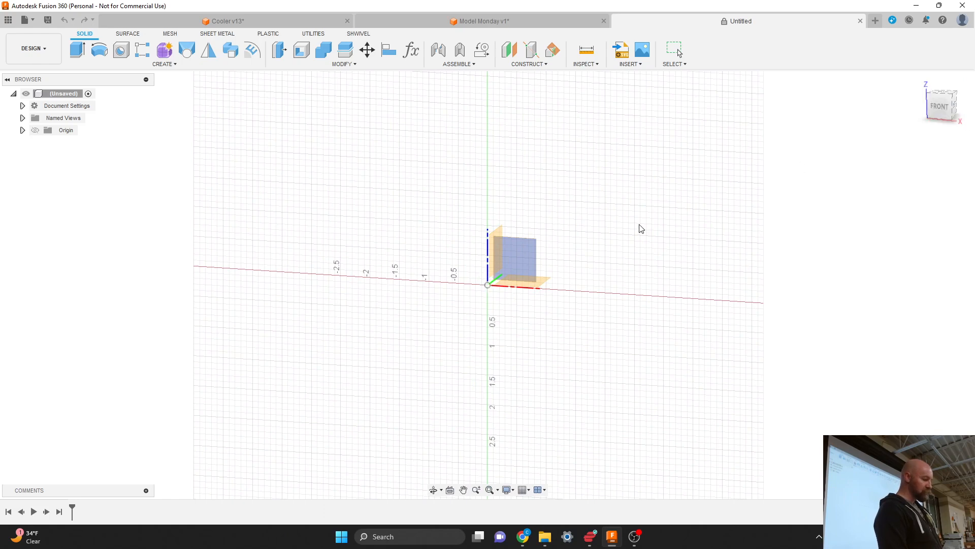
pyautogui.click(522, 251)
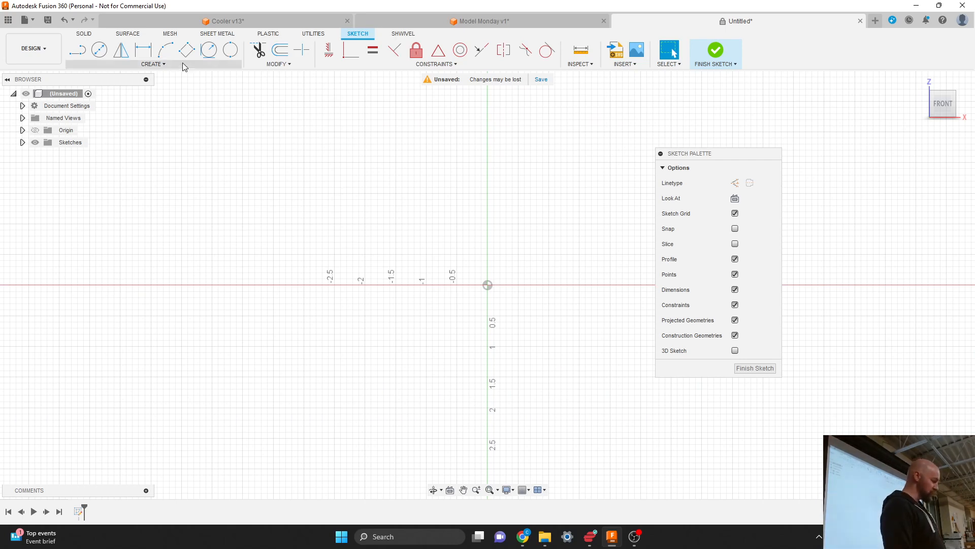
pyautogui.click(158, 64)
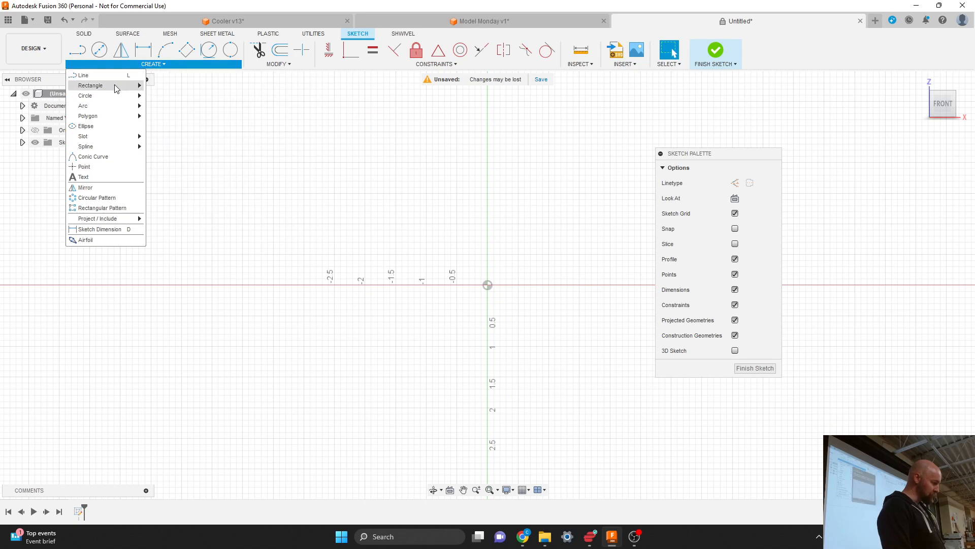
pyautogui.moveTo(116, 100)
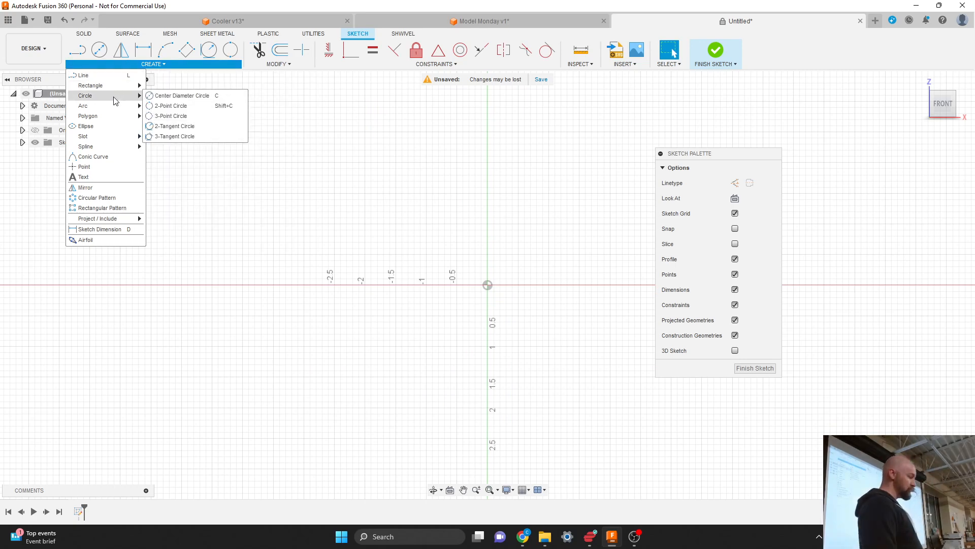
pyautogui.click(168, 98)
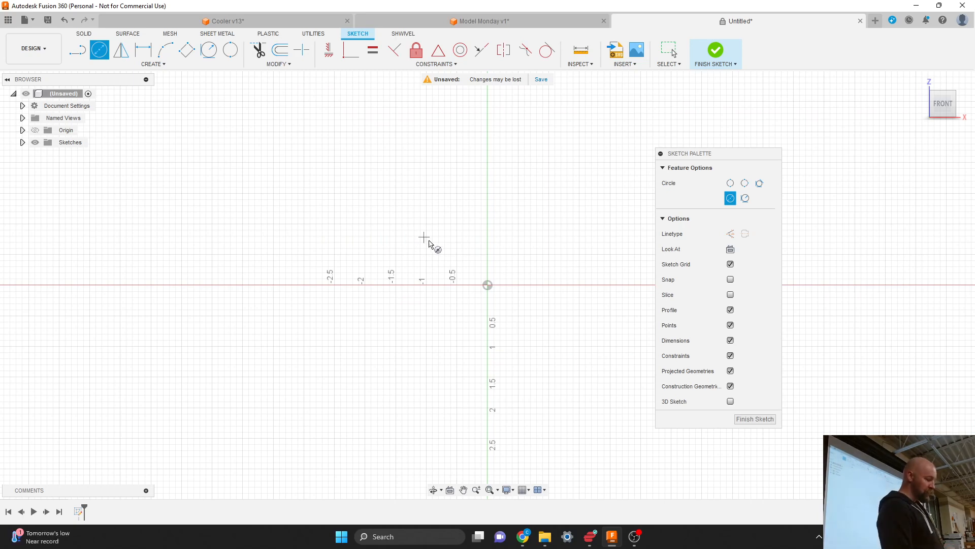
pyautogui.click(488, 285)
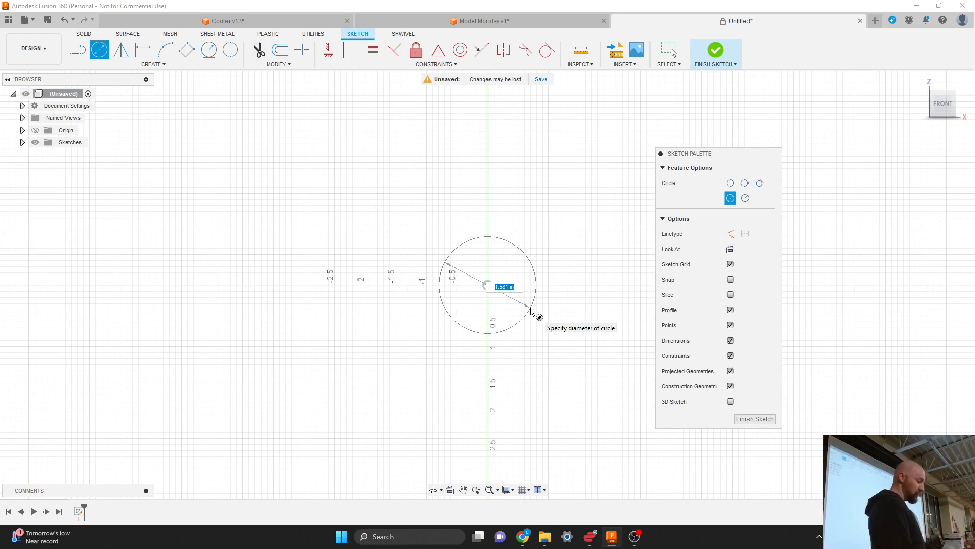
pyautogui.press('Escape')
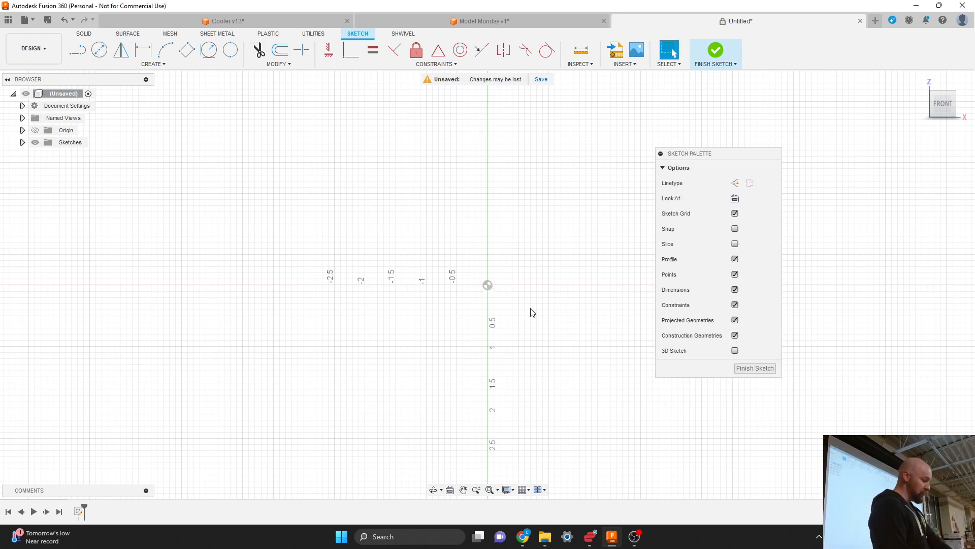
# Draw a center-diameter circle at the sketch origin with a diameter of 24 mm.
pyautogui.click(160, 68)
pyautogui.moveTo(137, 95)
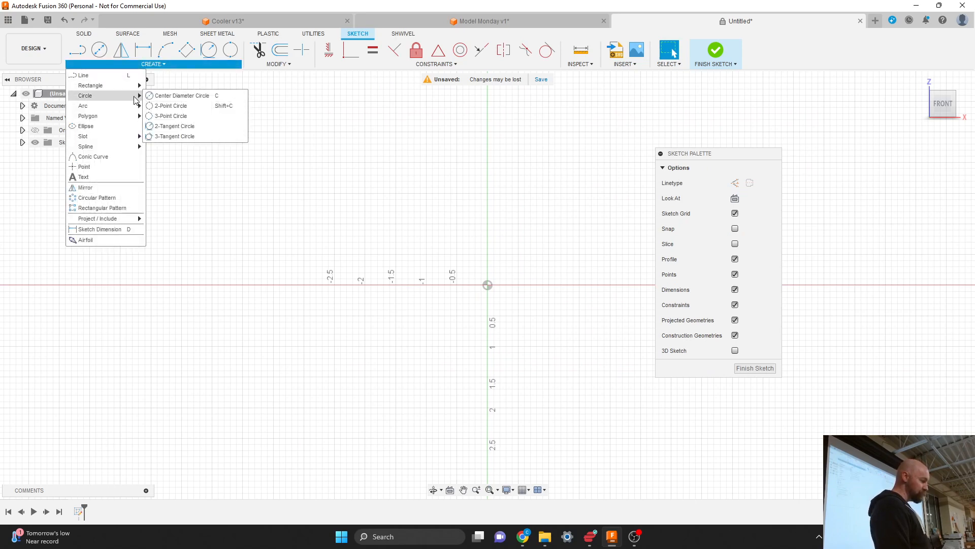
pyautogui.click(164, 95)
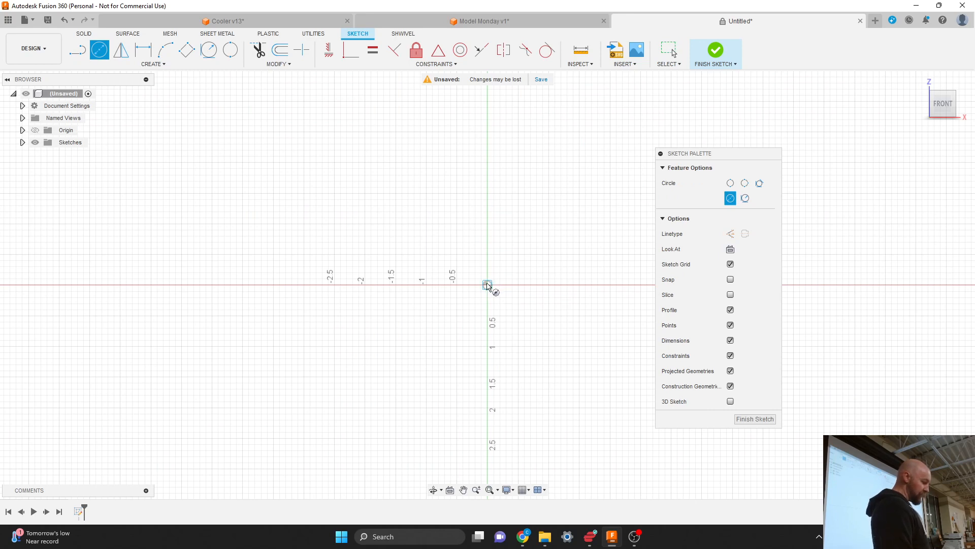
pyautogui.click(487, 286)
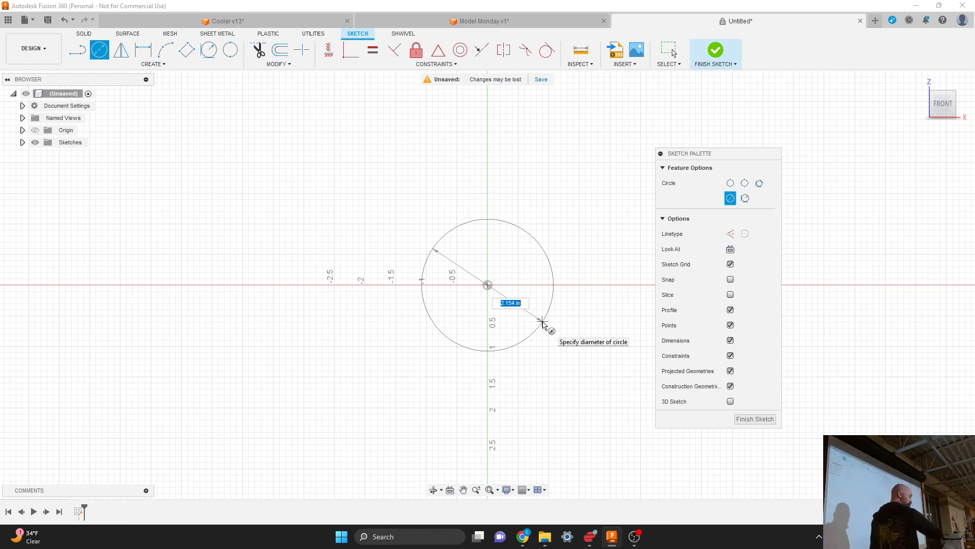
pyautogui.write('24mm')
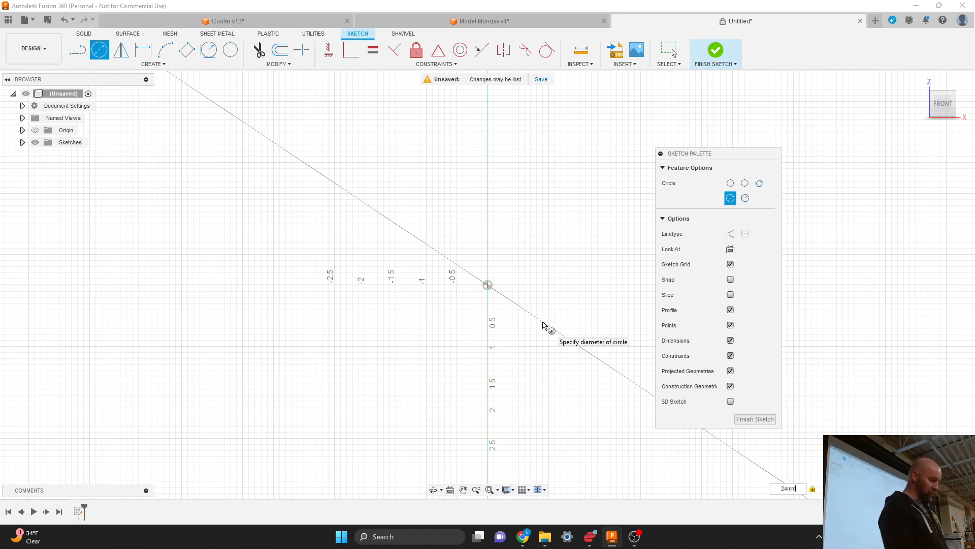
pyautogui.press('Tab')
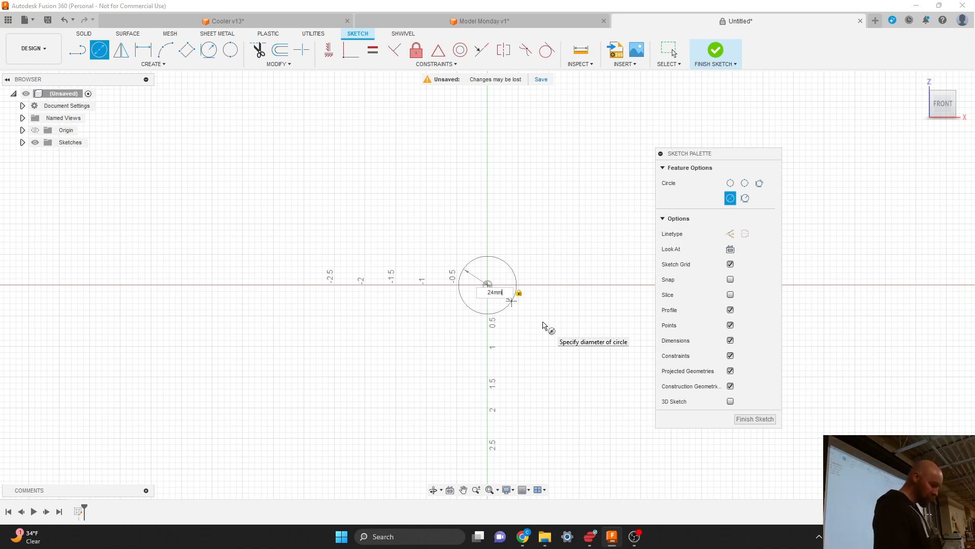
pyautogui.press('Return')
pyautogui.press('Escape')
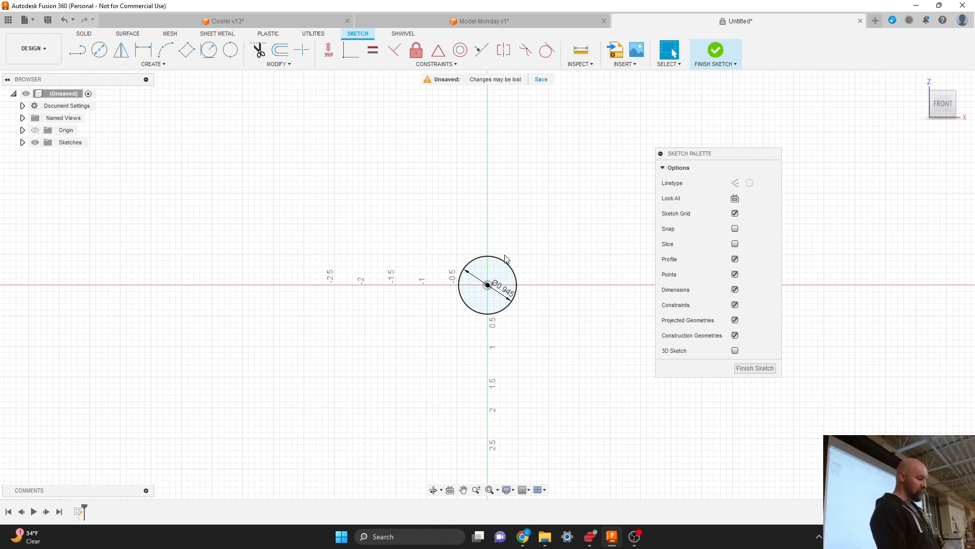
# Move the diameter dimension outside the circle to its upper right, and finish the sketch.
pyautogui.scroll(5, 505, 259)
pyautogui.scroll(2, 477, 382)
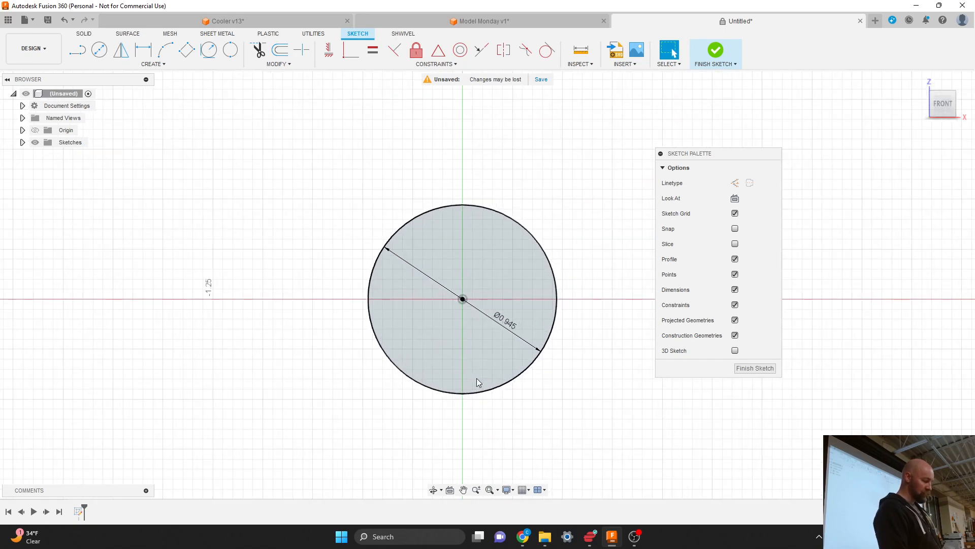
pyautogui.scroll(2, 476, 378)
pyautogui.scroll(-1, 477, 378)
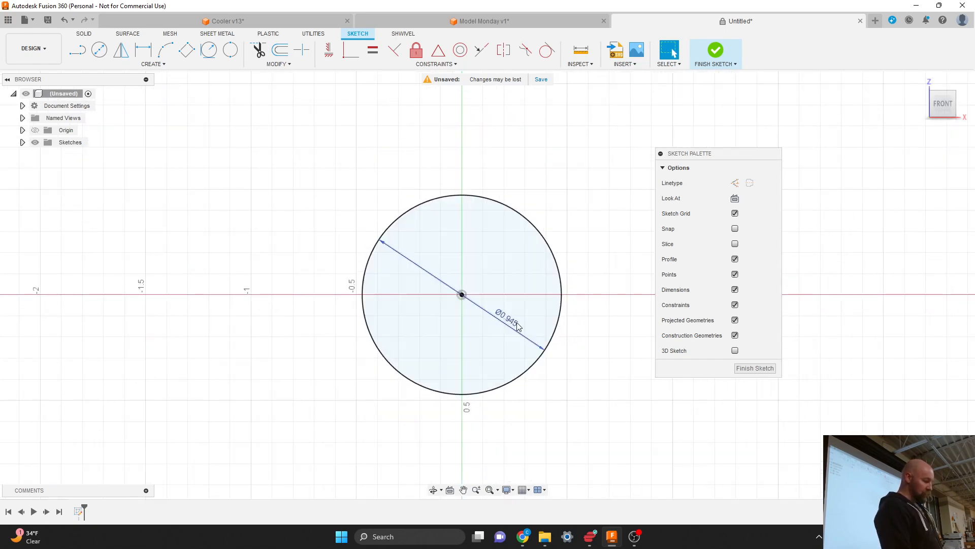
pyautogui.scroll(-3, 465, 341)
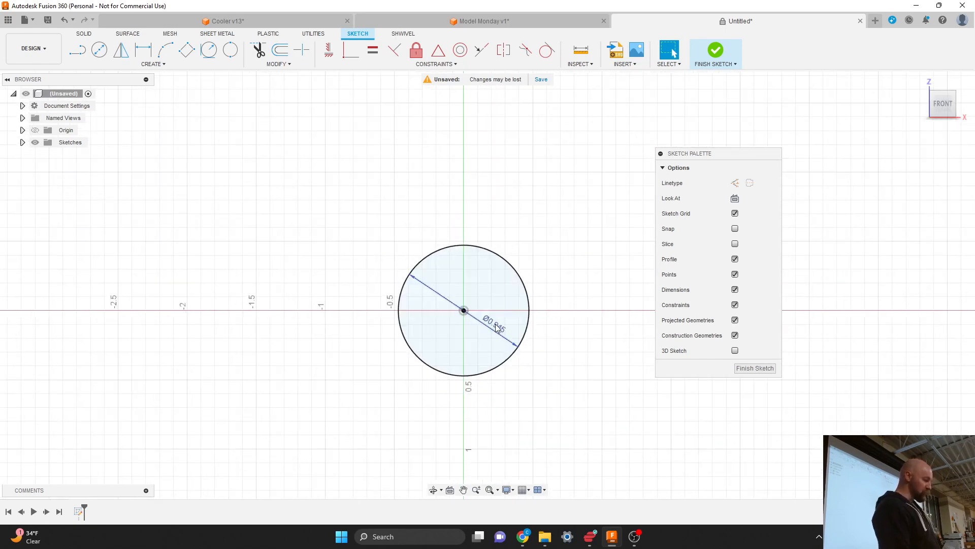
pyautogui.moveTo(496, 328); pyautogui.dragTo(555, 249)
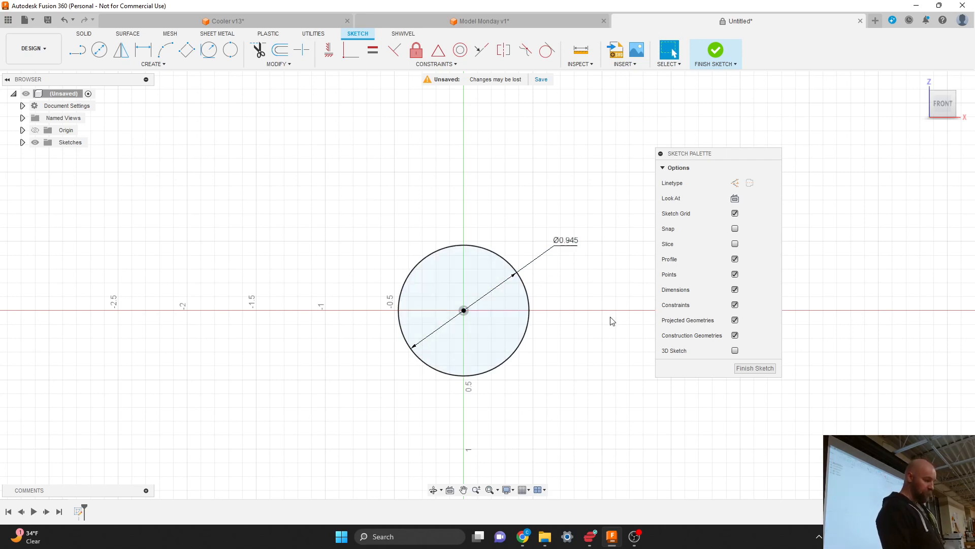
pyautogui.moveTo(694, 154); pyautogui.dragTo(743, 185)
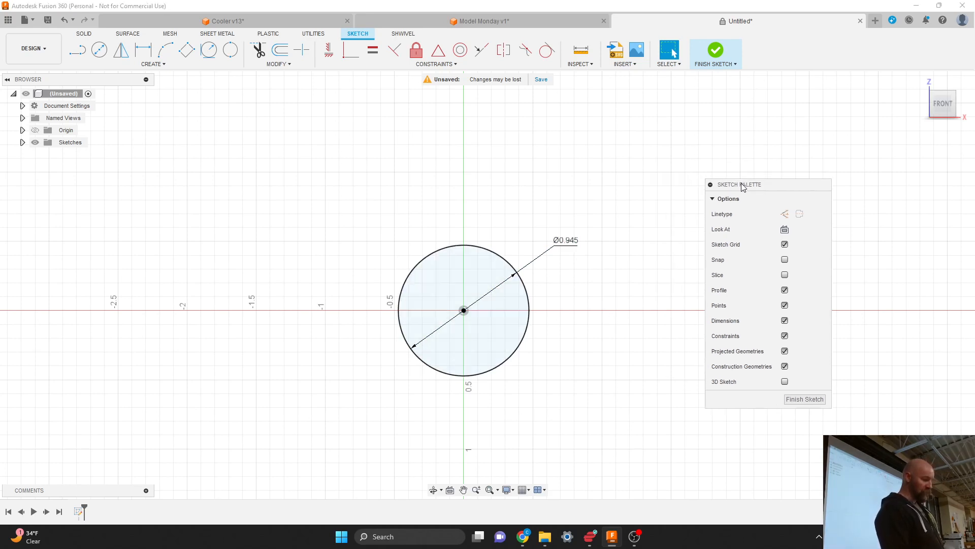
pyautogui.click(805, 399)
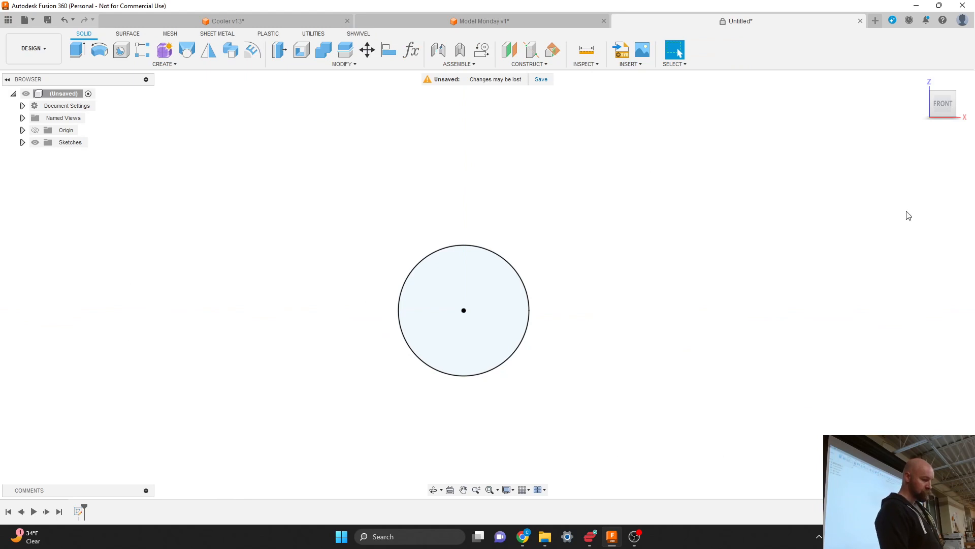
pyautogui.moveTo(947, 108); pyautogui.dragTo(907, 115)
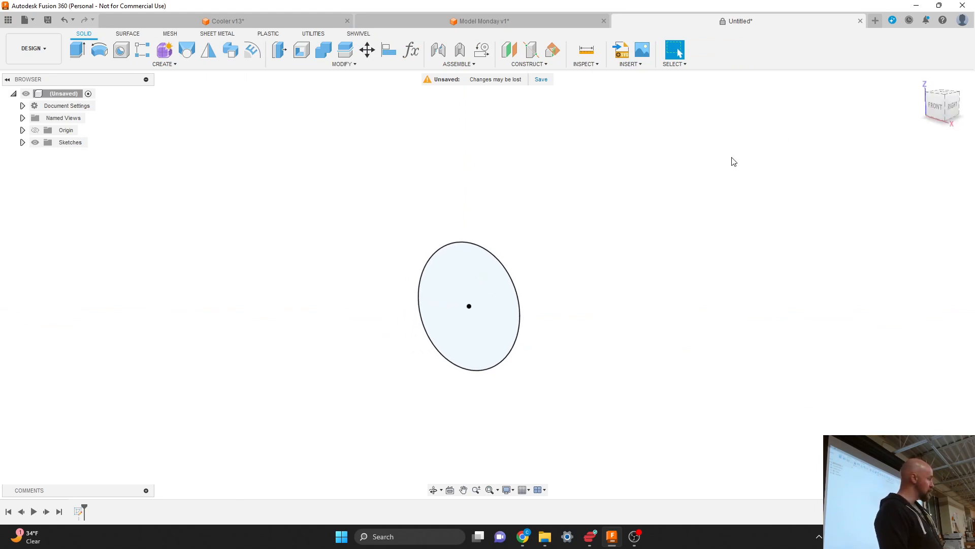
pyautogui.click(161, 64)
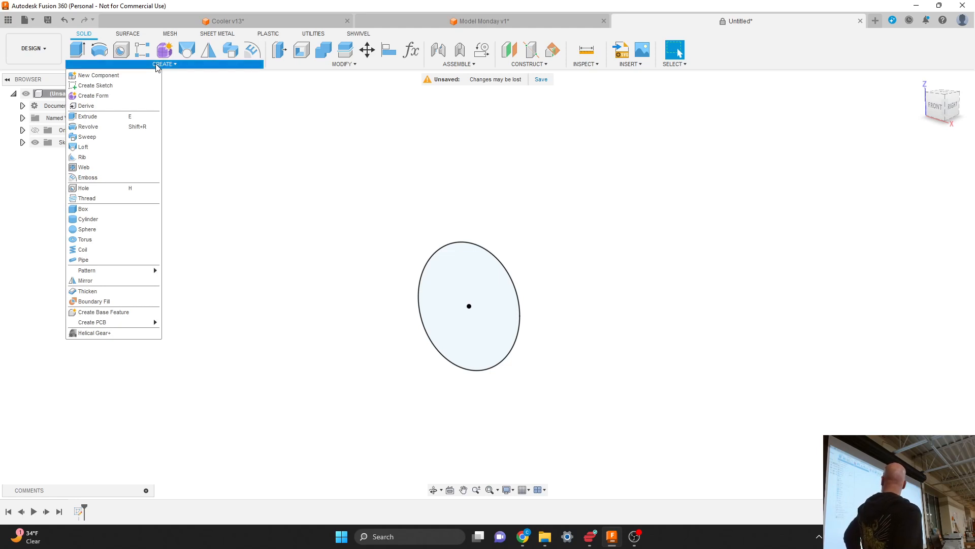
pyautogui.click(206, 90)
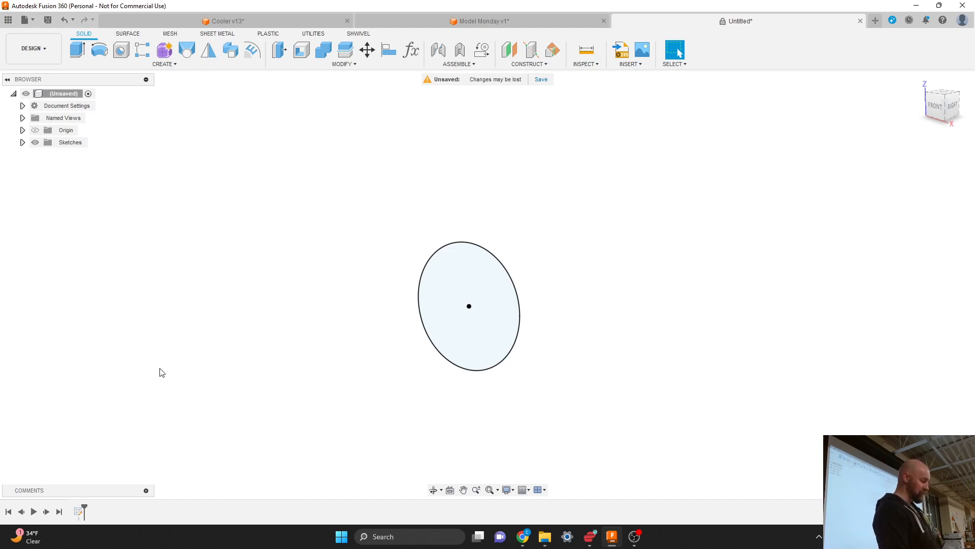
# Reopen the circle's sketch for editing and inspect the value entered in its diameter dimension.
pyautogui.rightClick(80, 514)
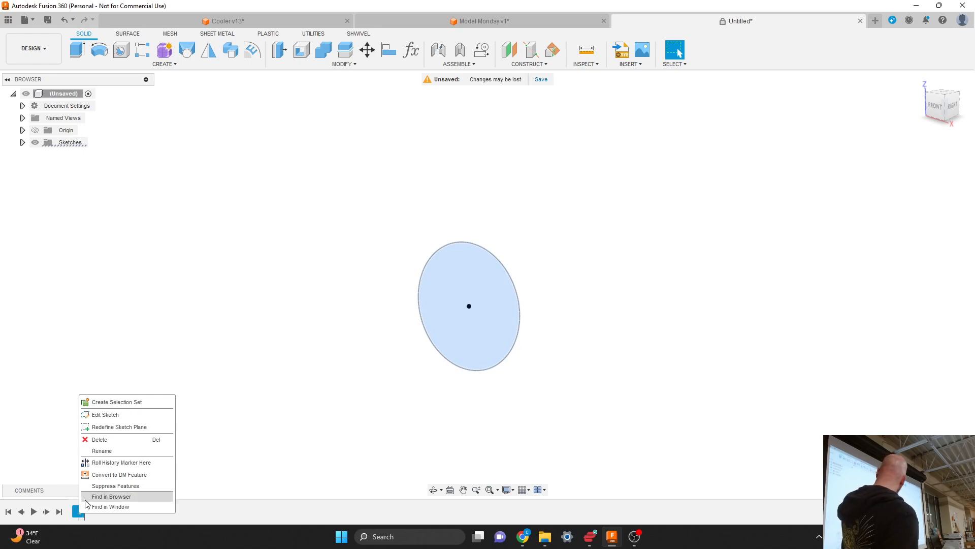
pyautogui.click(105, 415)
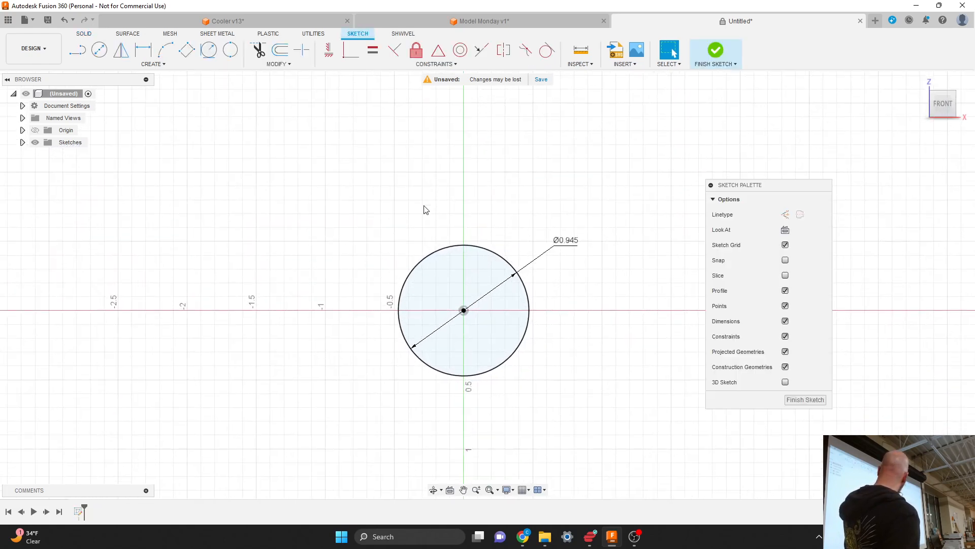
pyautogui.rightClick(571, 247)
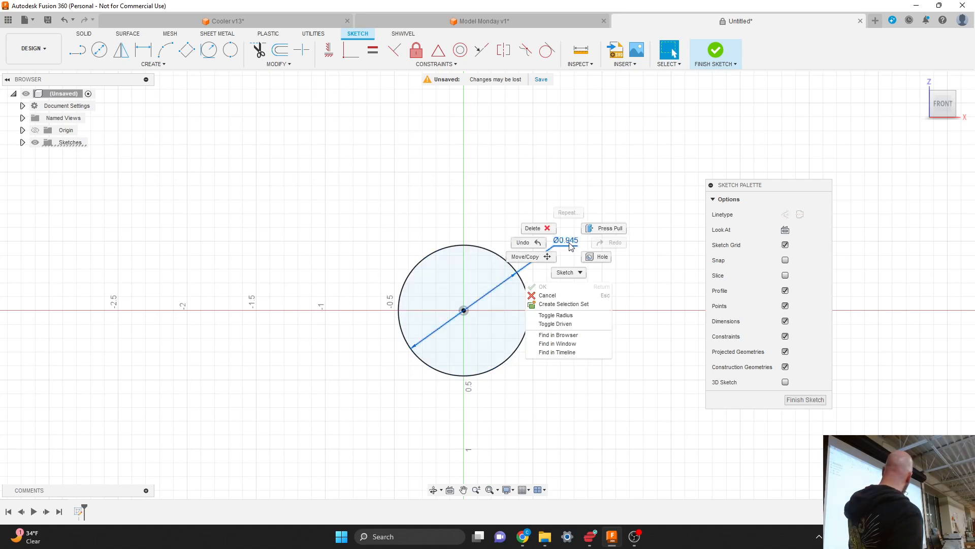
pyautogui.click(571, 246)
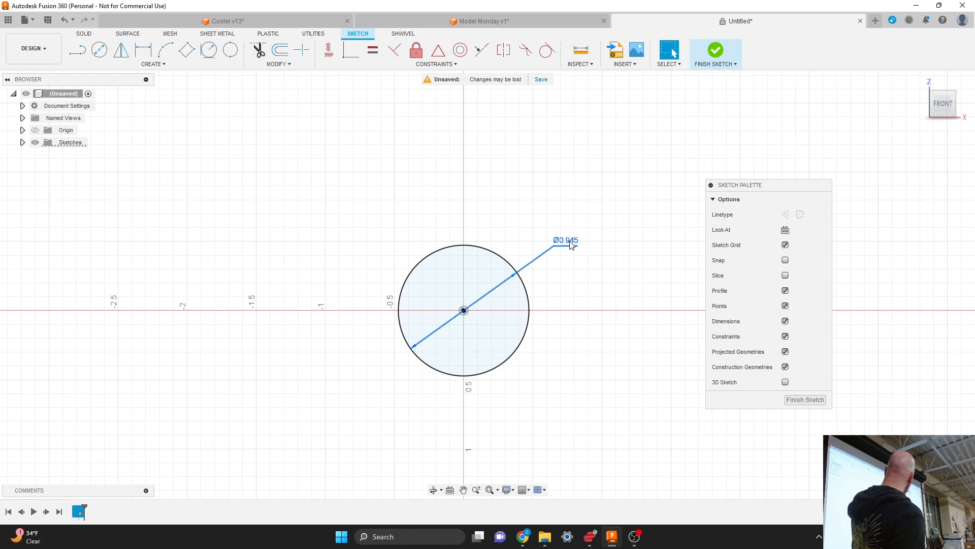
pyautogui.doubleClick(568, 242)
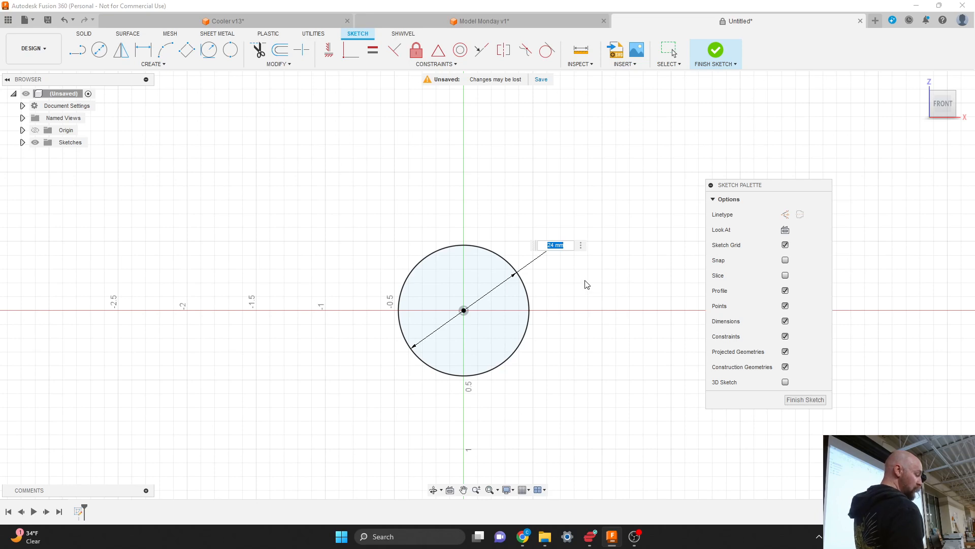
pyautogui.press('Return')
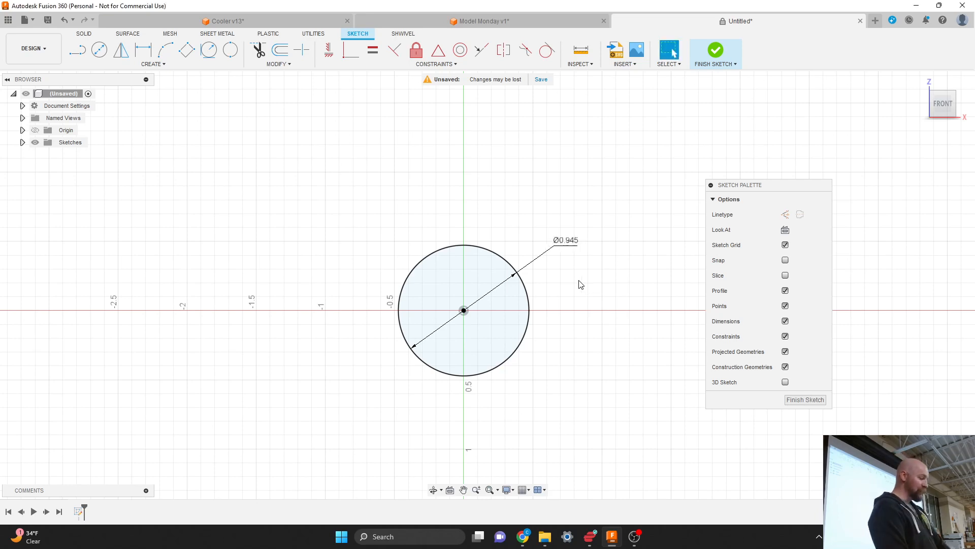
# Delete the circle's diameter dimension from the sketch.
pyautogui.click(544, 250)
pyautogui.press('Delete')
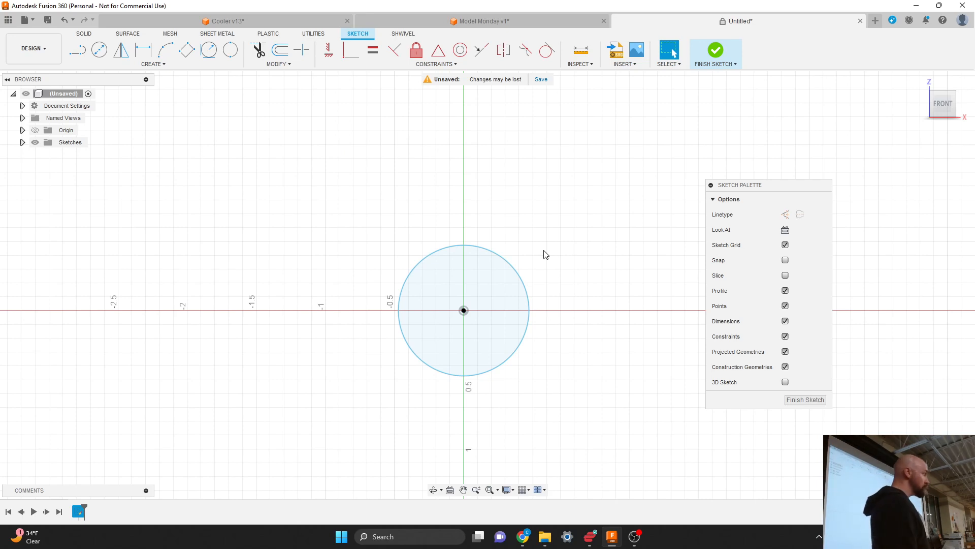
# Dimension the circle's diameter outside its upper left, accept the proposed value, and finish the sketch.
pyautogui.click(170, 65)
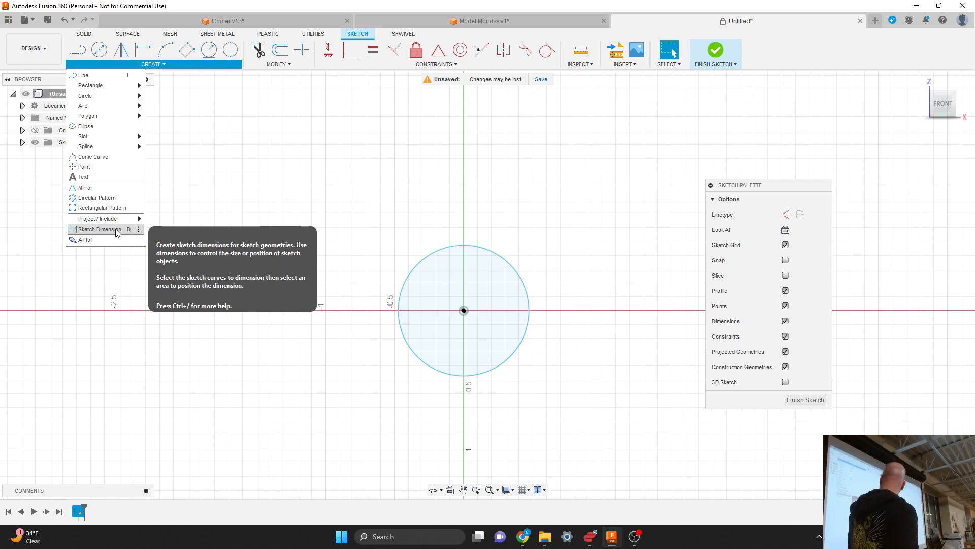
pyautogui.click(114, 230)
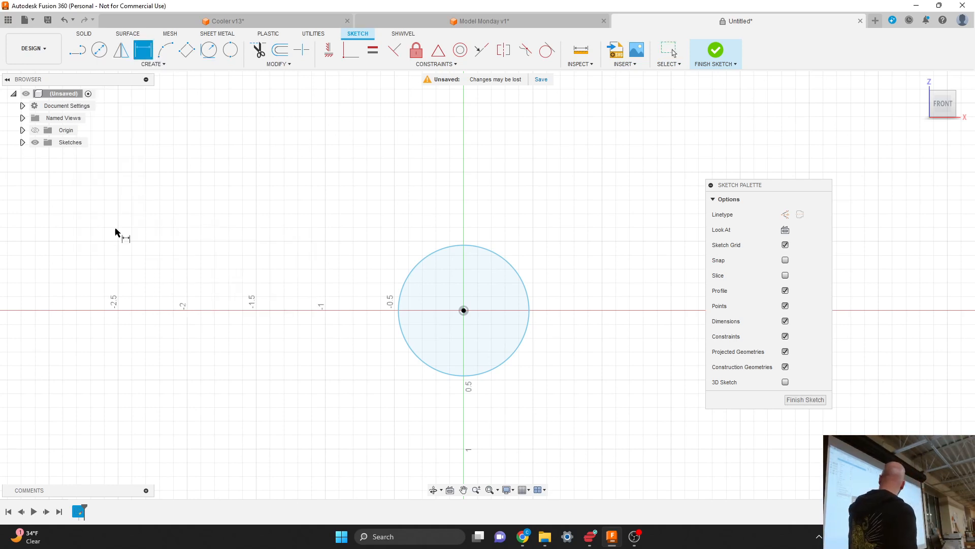
pyautogui.click(425, 260)
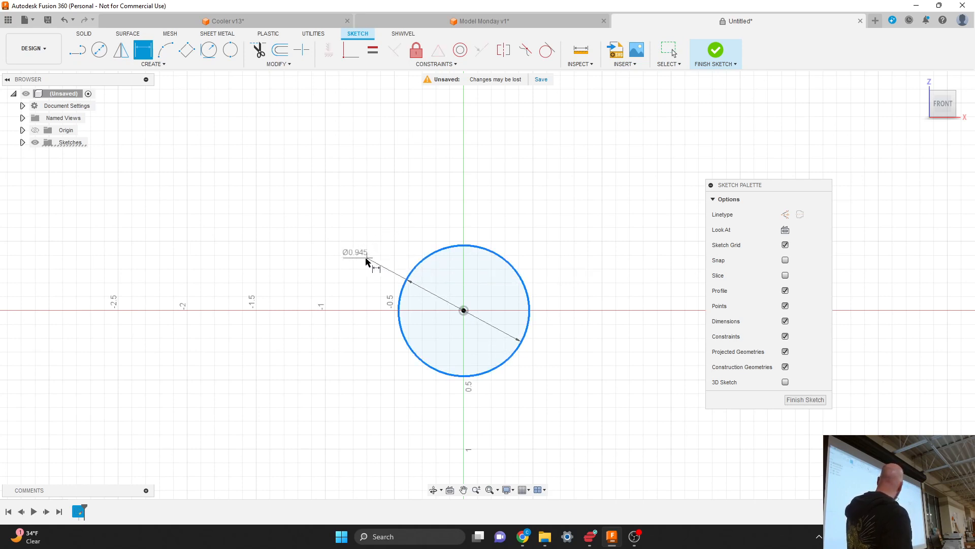
pyautogui.click(354, 264)
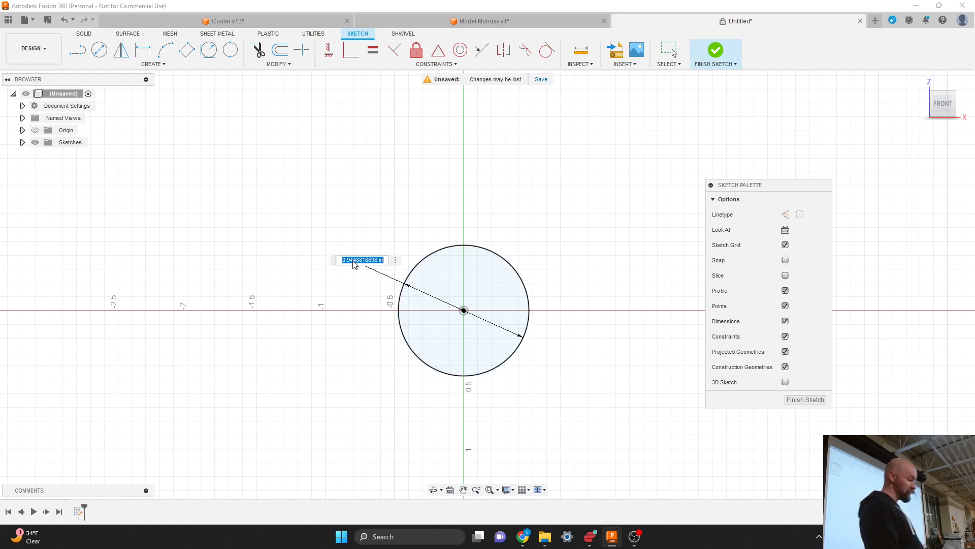
pyautogui.press('Return')
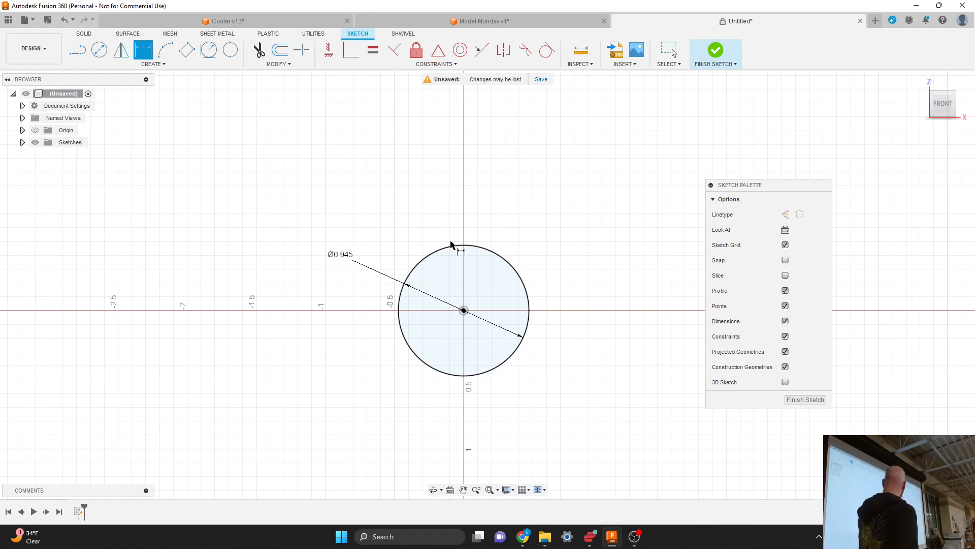
pyautogui.click(806, 401)
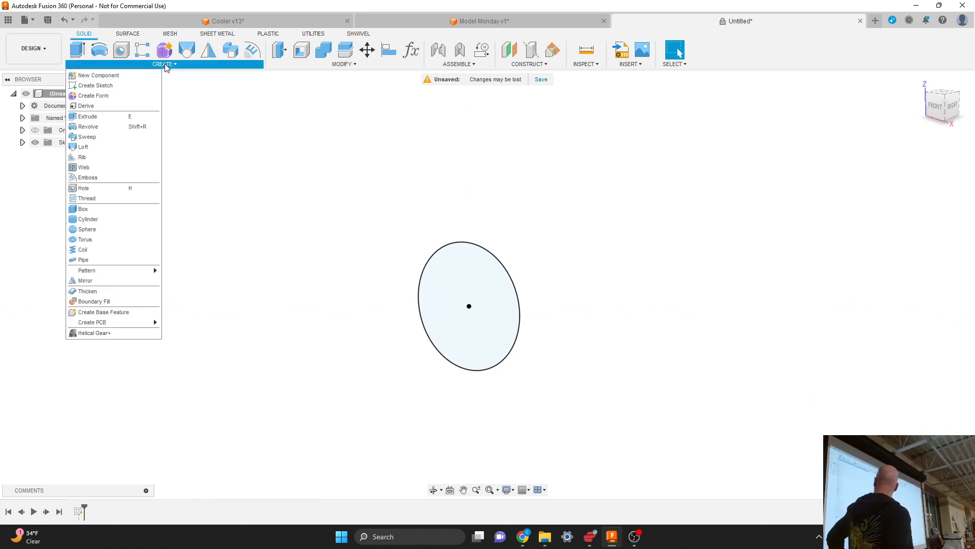
# Extrude the circle profile 1.20 in to one side from its sketch plane as a new body.
pyautogui.click(100, 117)
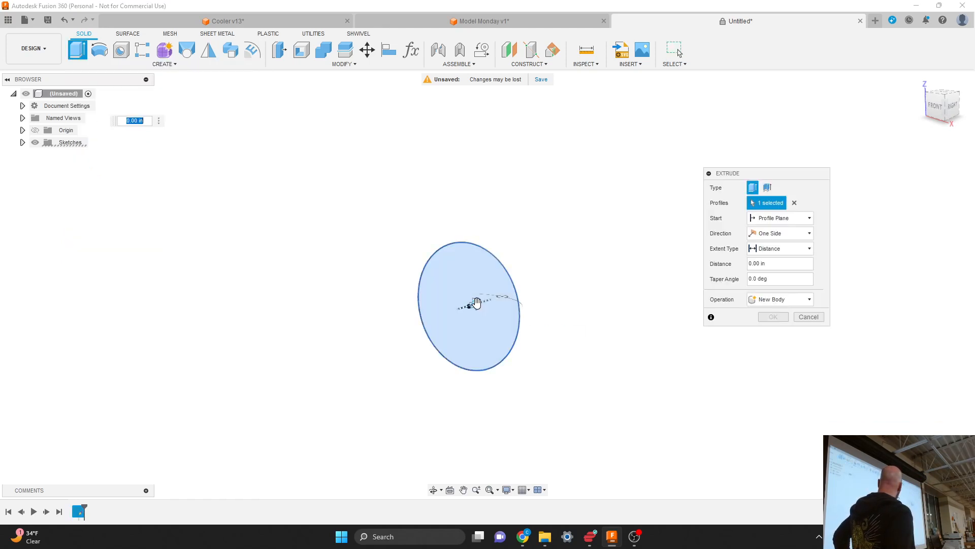
pyautogui.moveTo(476, 303); pyautogui.dragTo(580, 272)
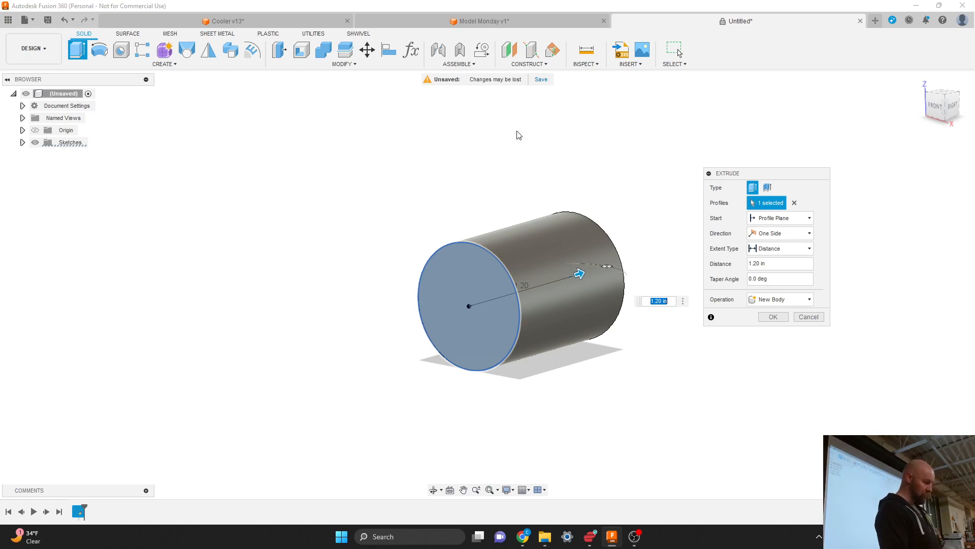
pyautogui.click(167, 67)
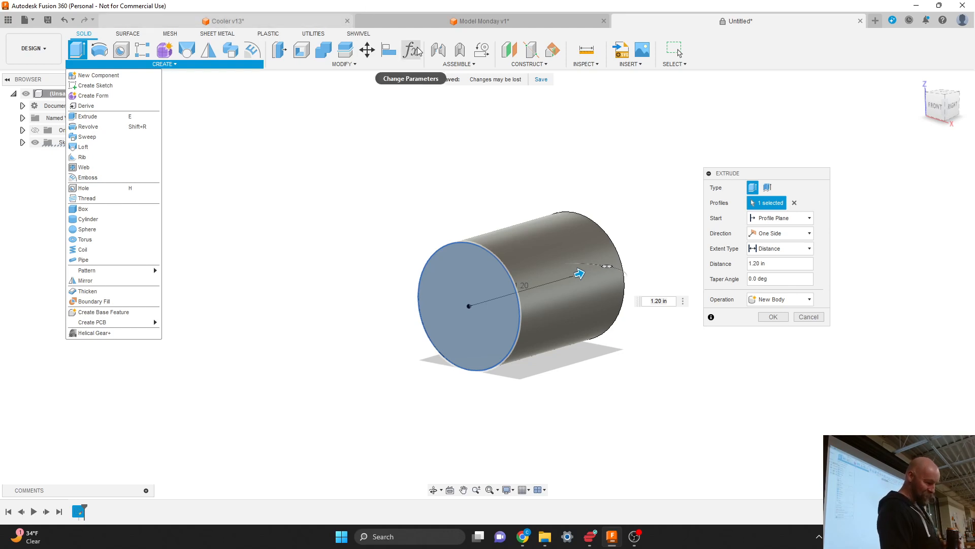
pyautogui.click(785, 263)
pyautogui.click(781, 262)
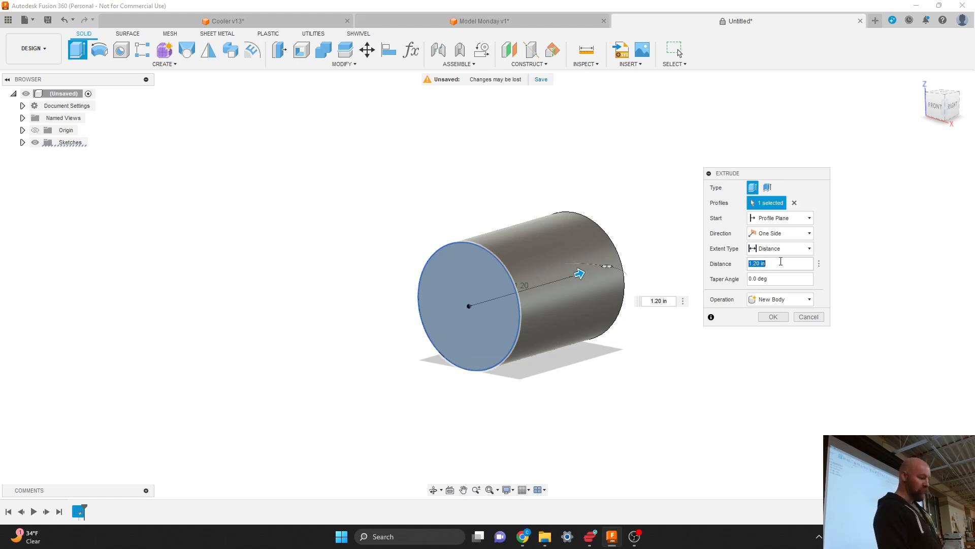
pyautogui.moveTo(750, 176); pyautogui.dragTo(732, 196)
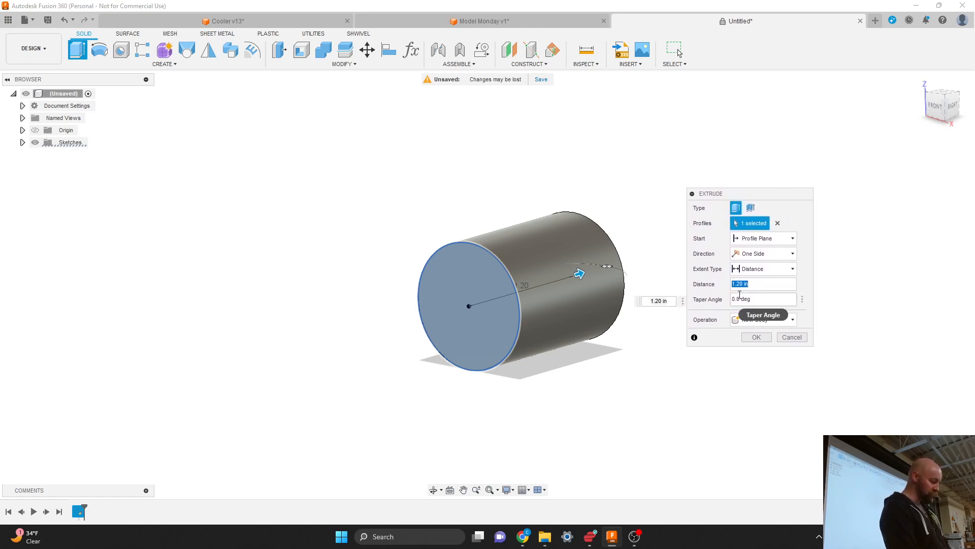
pyautogui.press('Return')
pyautogui.press('m')
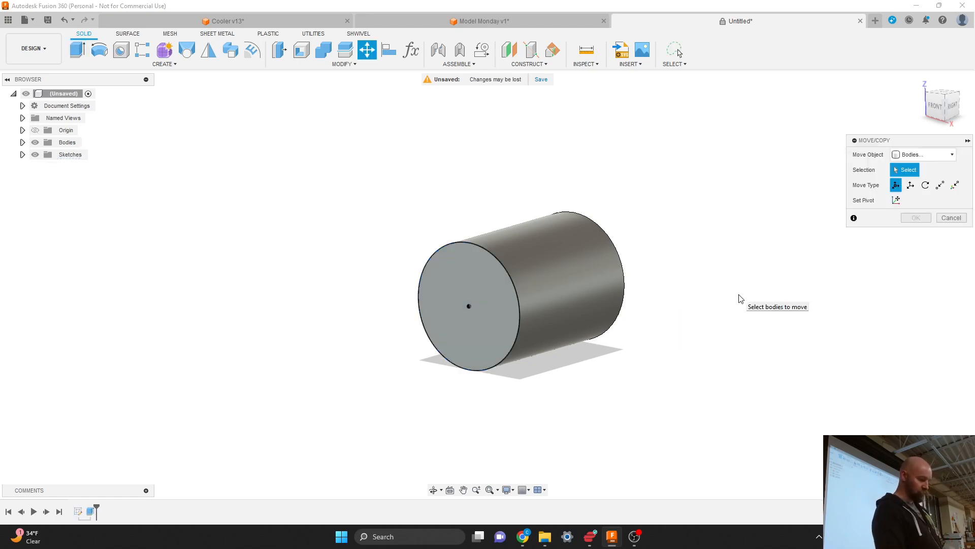
pyautogui.click(952, 217)
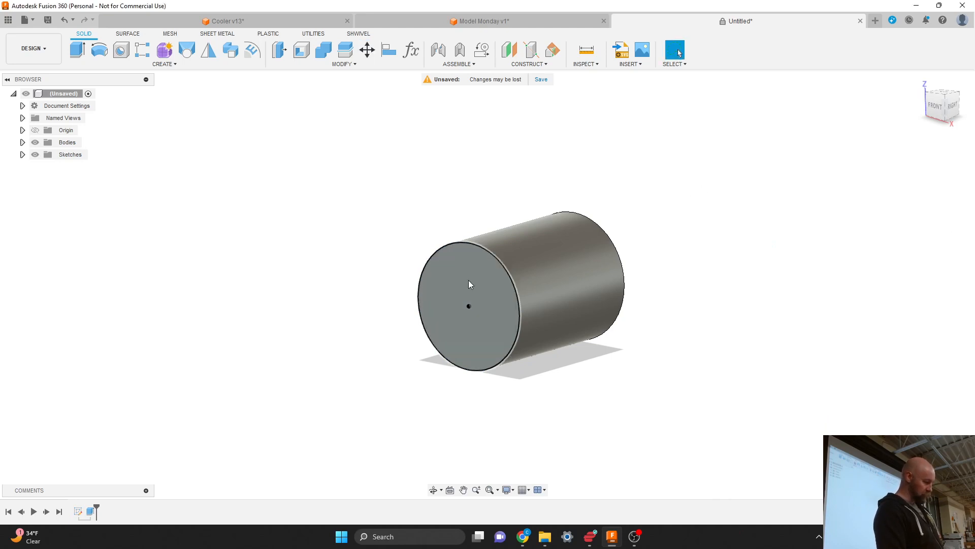
# Edit the cylinder's extrude feature and set its distance to 28 mm.
pyautogui.rightClick(90, 511)
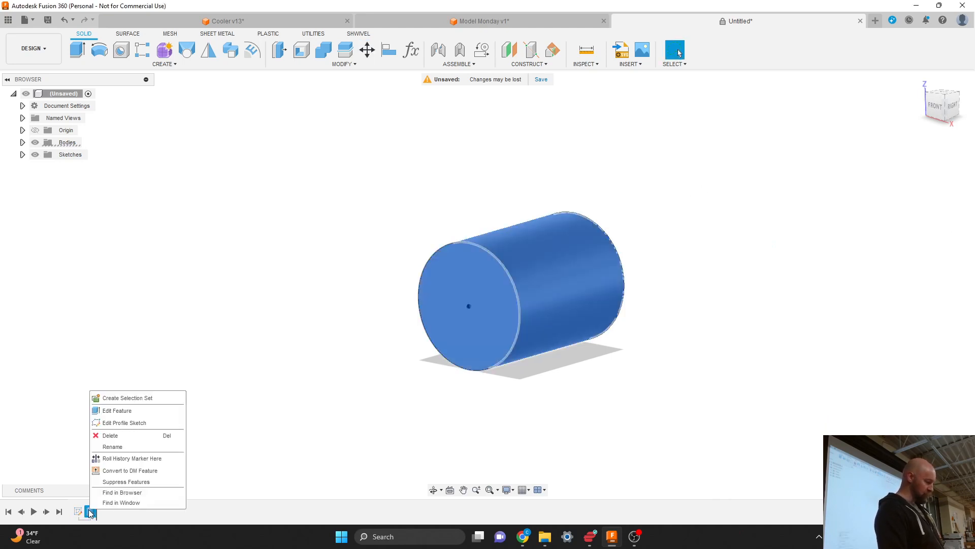
pyautogui.click(109, 411)
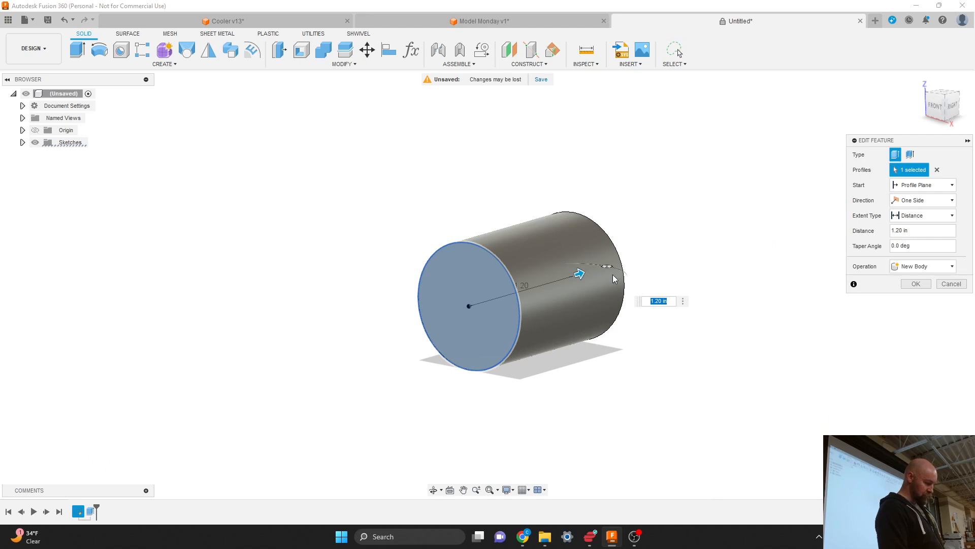
pyautogui.write('28mm')
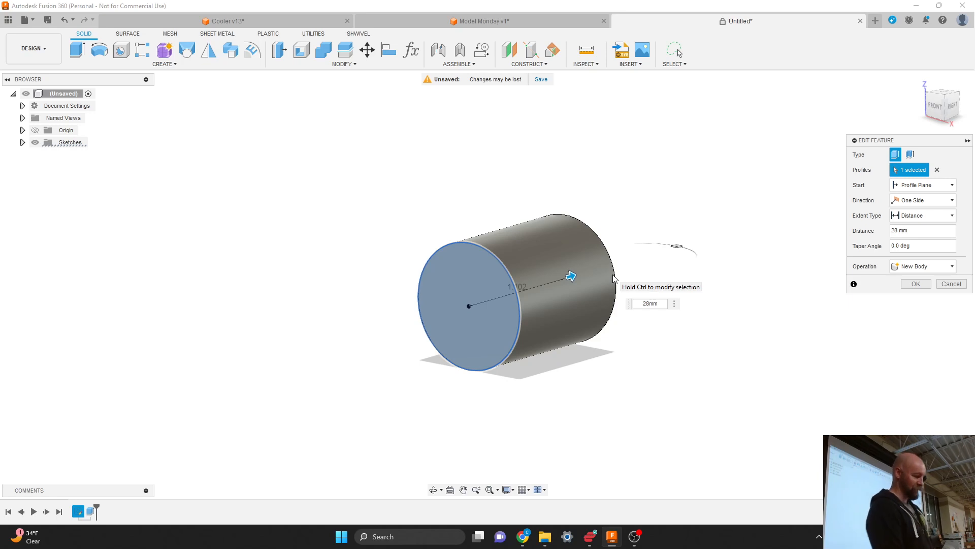
pyautogui.moveTo(871, 141); pyautogui.dragTo(840, 171)
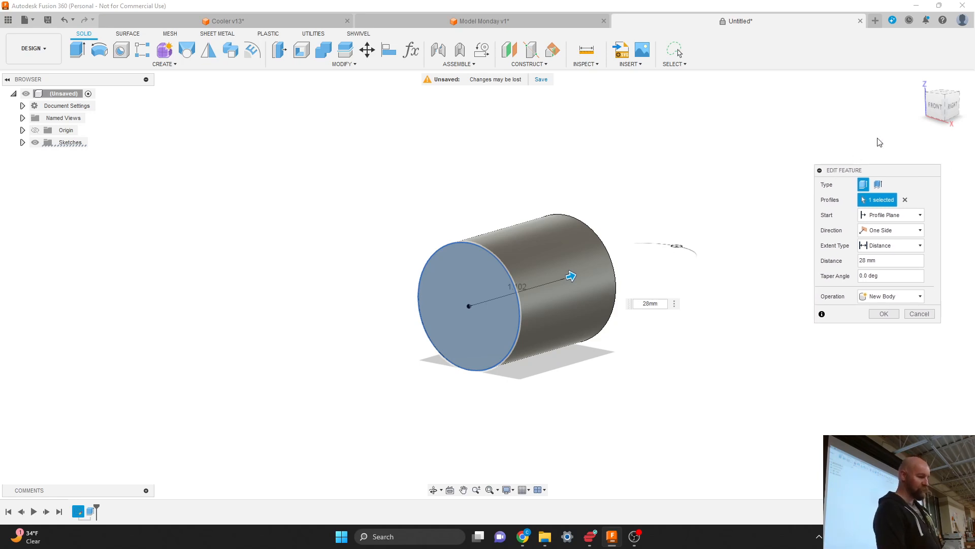
pyautogui.moveTo(940, 105)
pyautogui.mouseDown()
pyautogui.moveTo(928, 96)
pyautogui.moveTo(948, 110)
pyautogui.mouseUp()
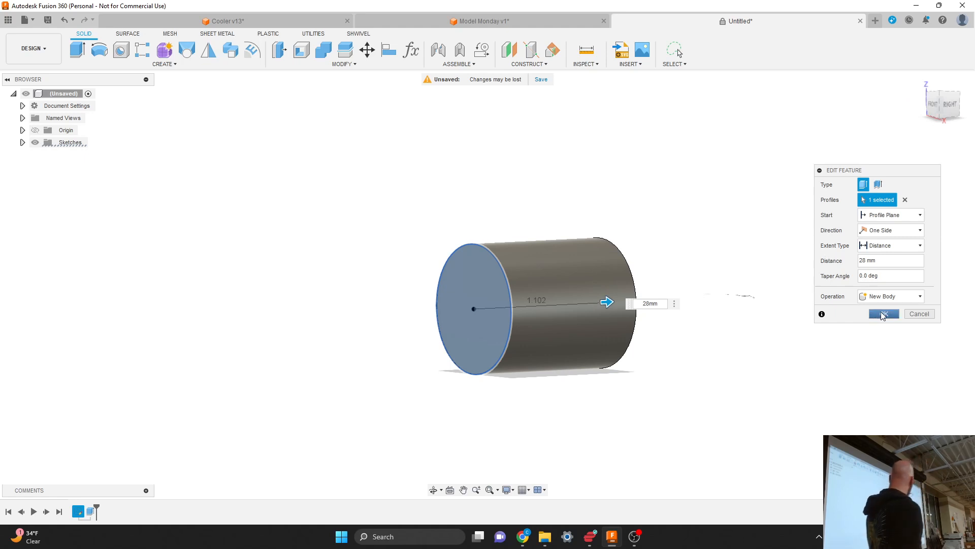
pyautogui.moveTo(879, 173); pyautogui.dragTo(769, 183)
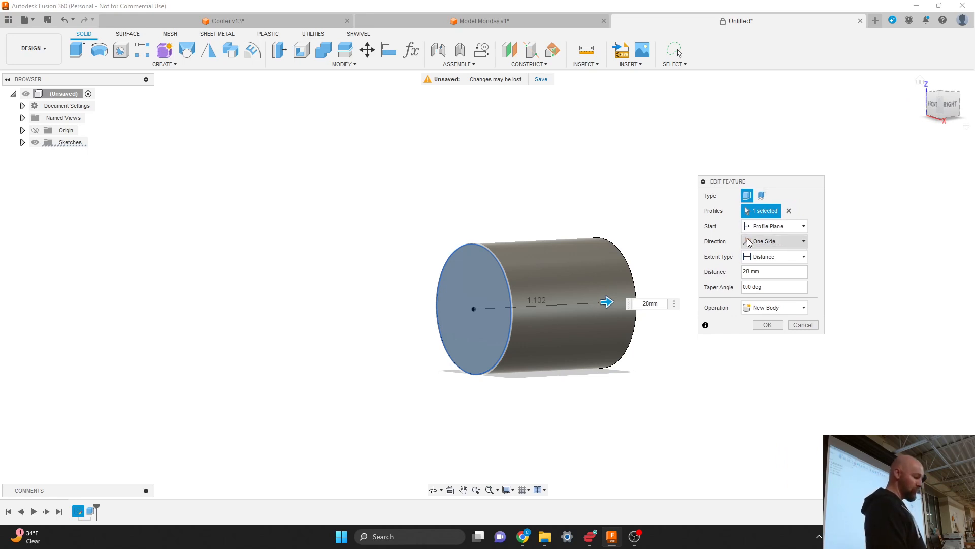
pyautogui.click(768, 325)
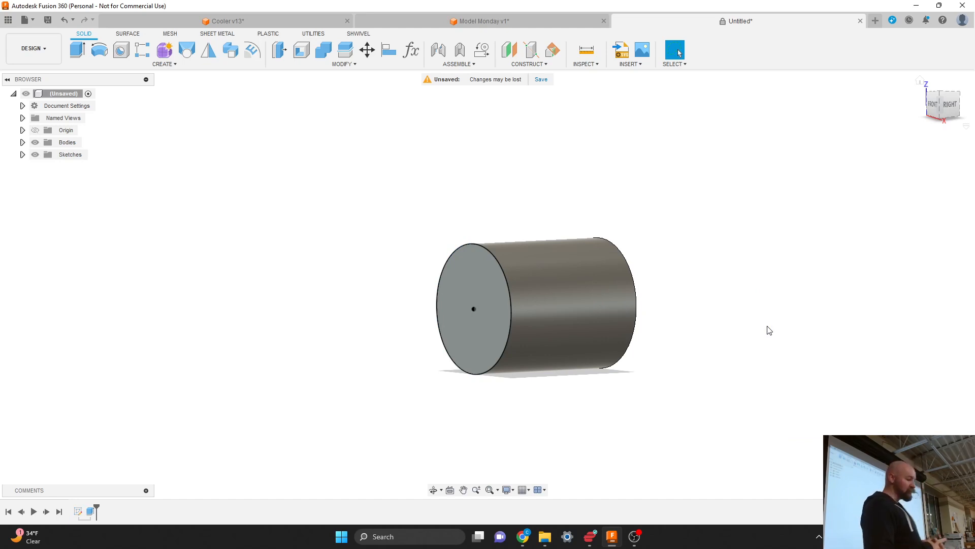
# Expand the bodies and sketches in the browser and rename the circle's sketch as Motor.
pyautogui.click(22, 155)
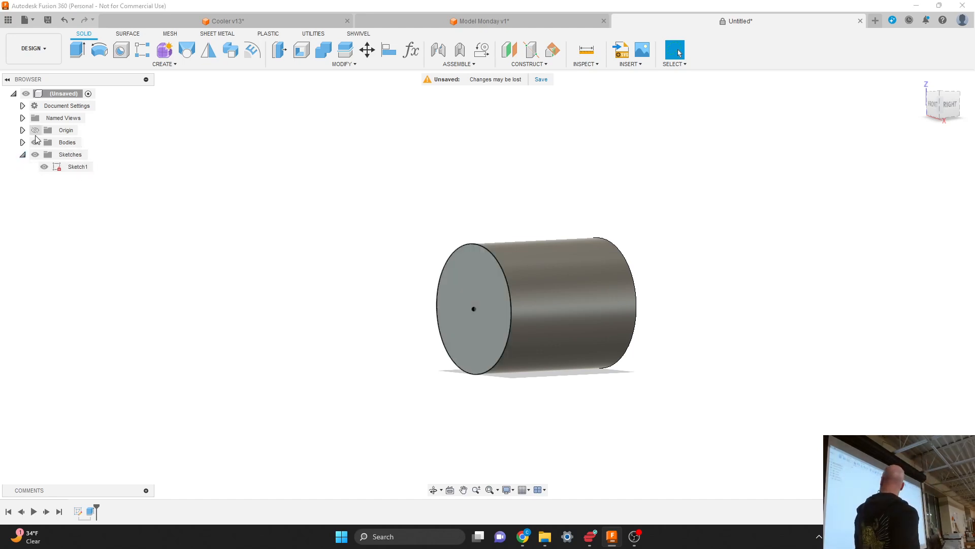
pyautogui.click(22, 143)
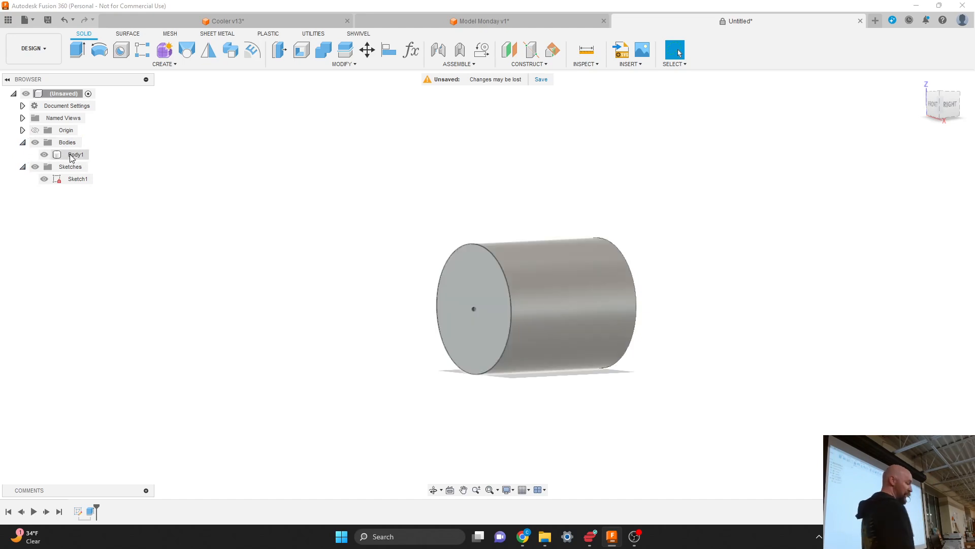
pyautogui.click(78, 182)
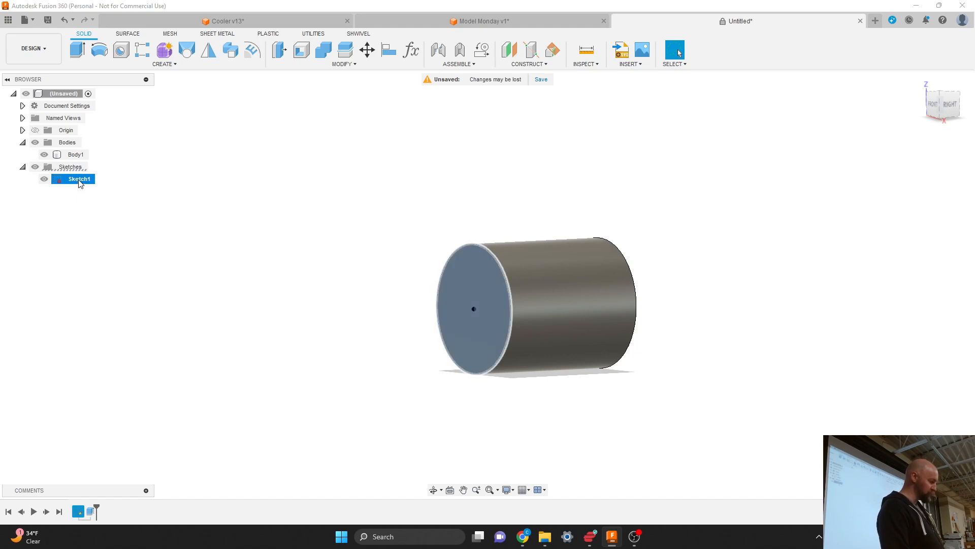
pyautogui.click(79, 181)
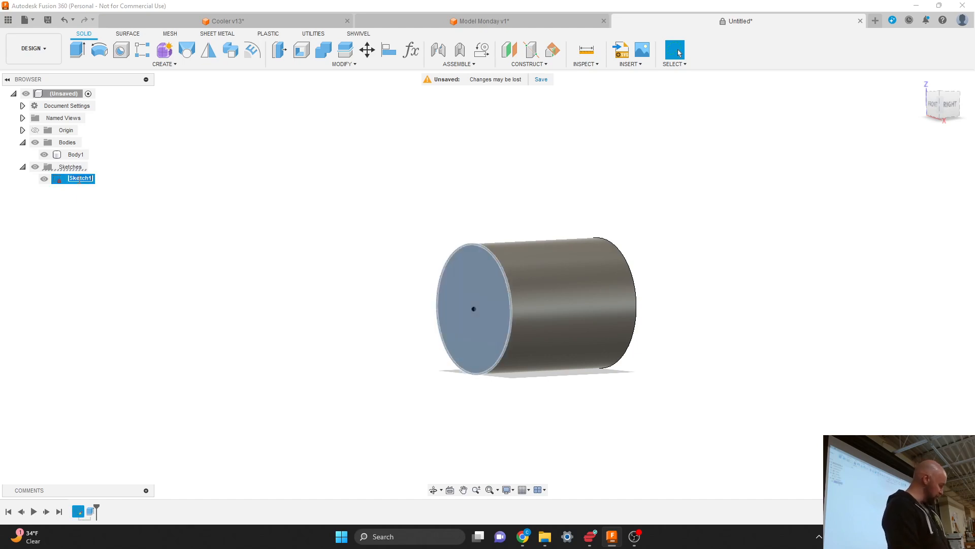
pyautogui.write('Motor')
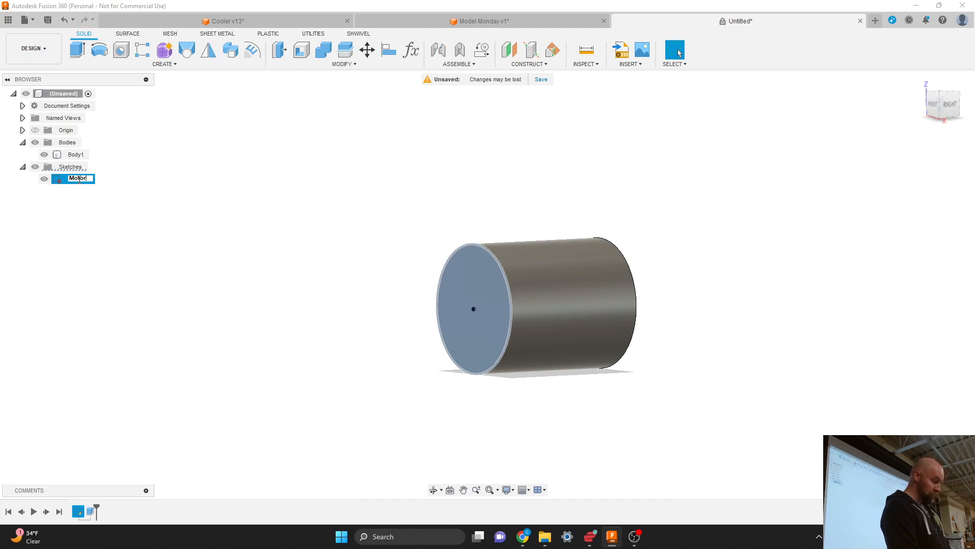
pyautogui.press('Return')
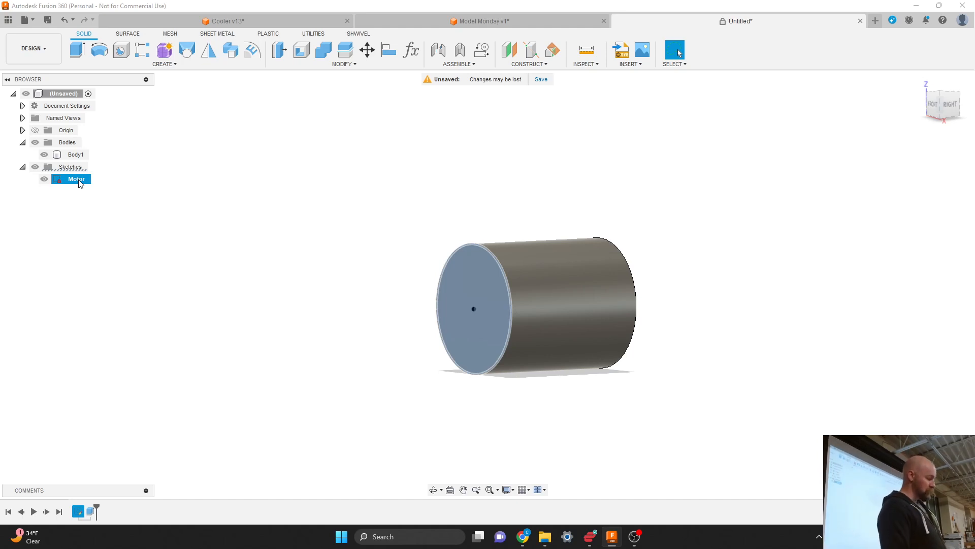
# Rename the cylinder's body as Motor.
pyautogui.click(76, 155)
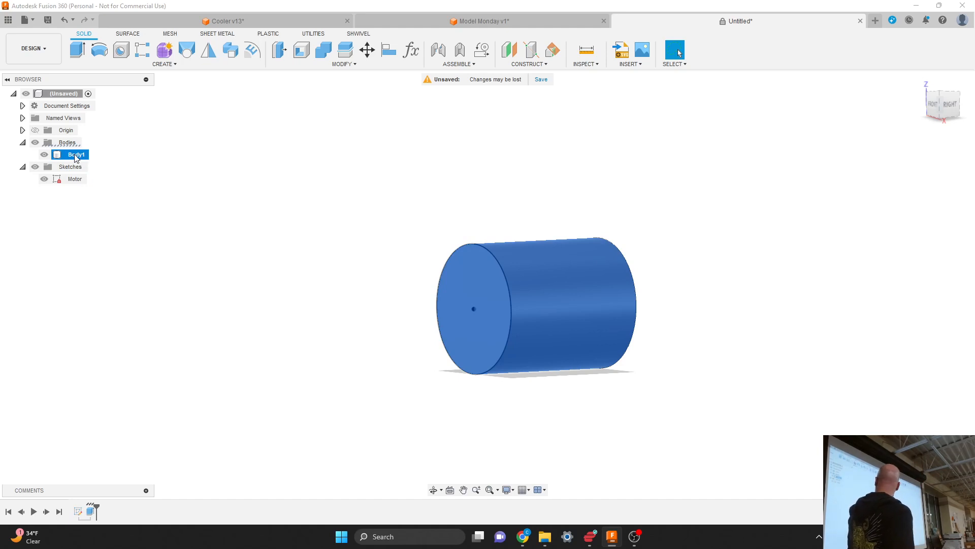
pyautogui.rightClick(75, 157)
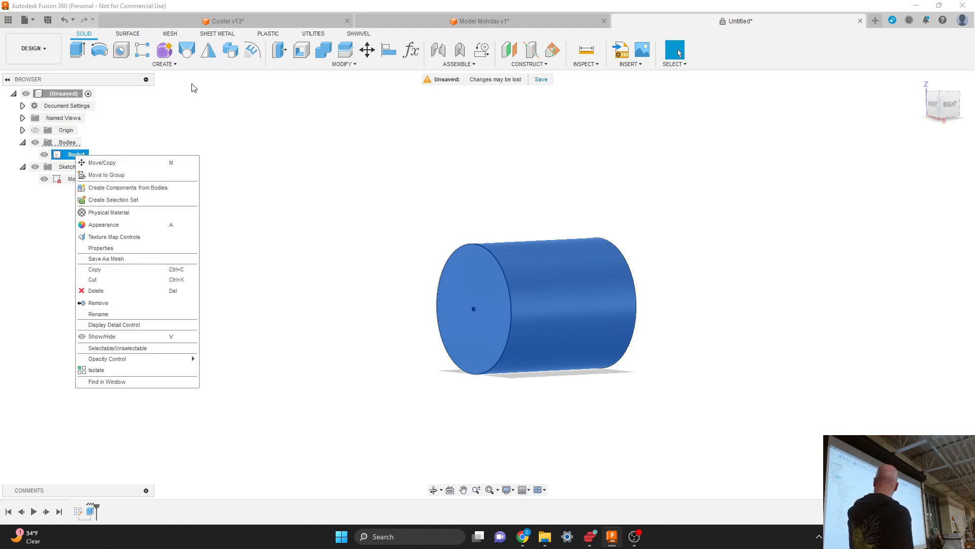
pyautogui.click(161, 118)
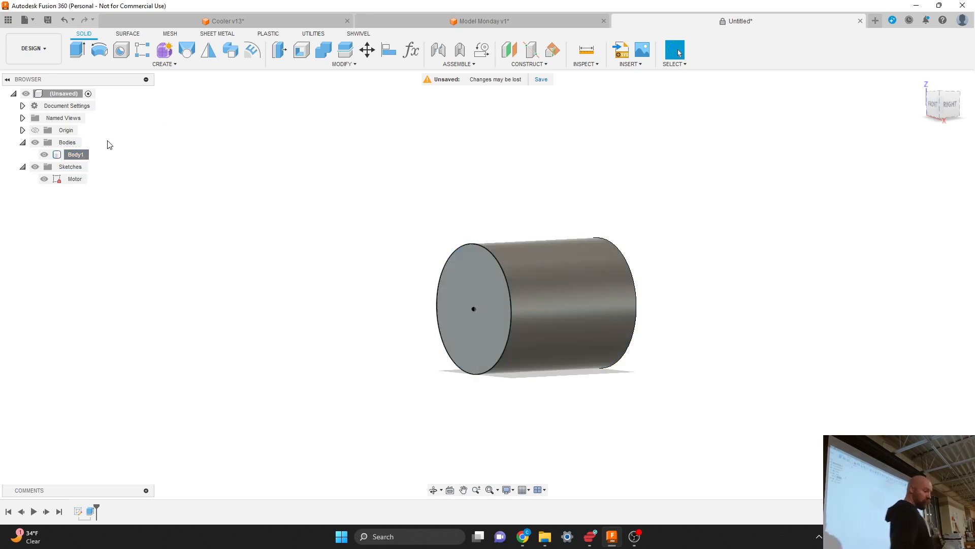
pyautogui.click(74, 156)
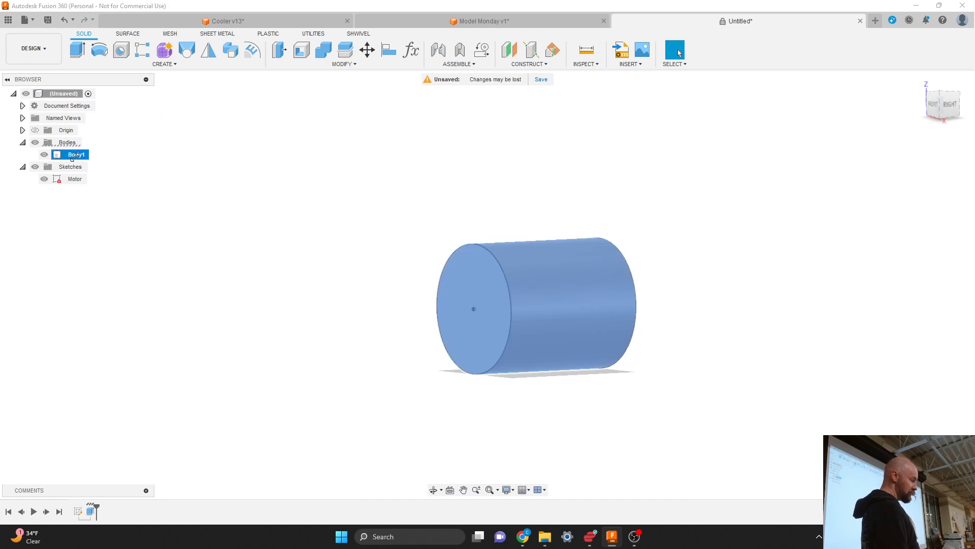
pyautogui.click(75, 157)
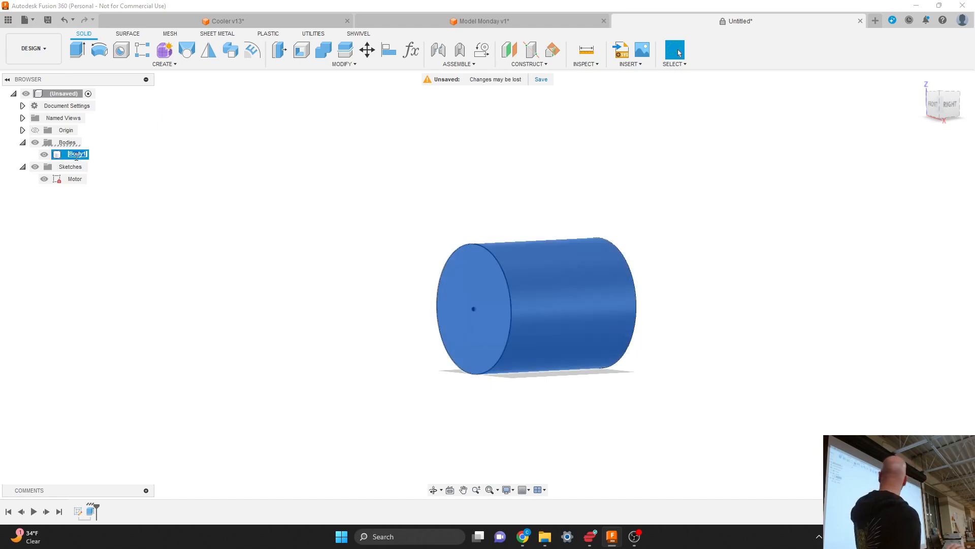
pyautogui.write('Motor')
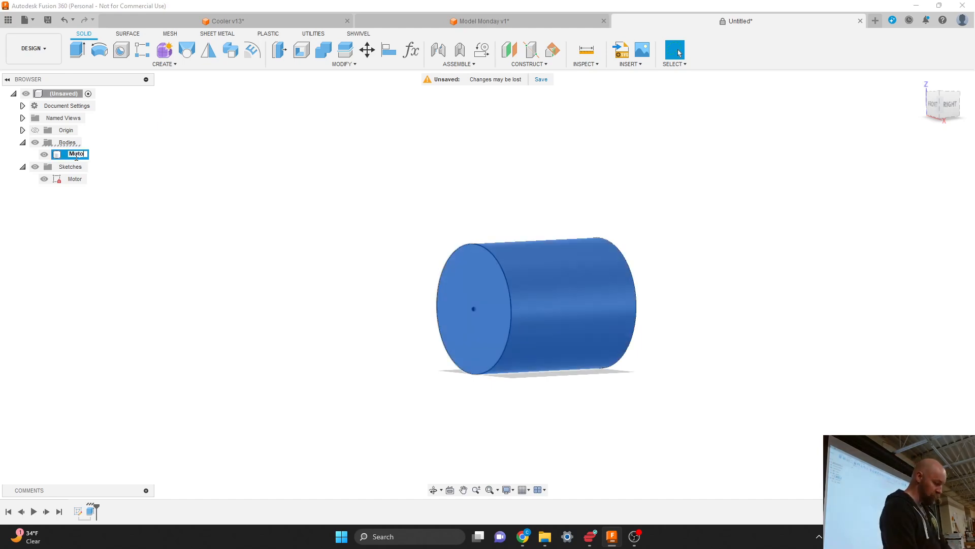
pyautogui.press('Return')
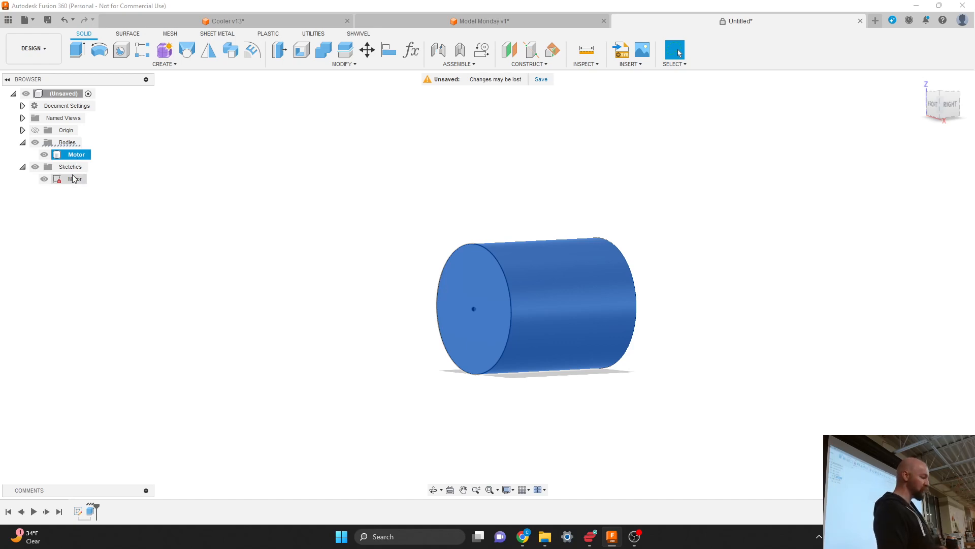
# Reopen the Motor sketch to view its dimensioned circle, and finish the sketch.
pyautogui.doubleClick(72, 181)
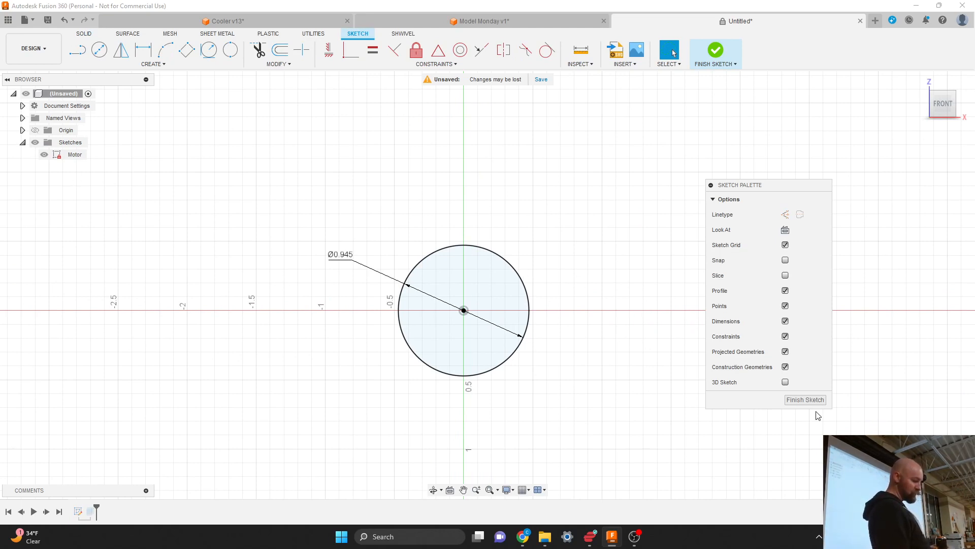
pyautogui.click(805, 400)
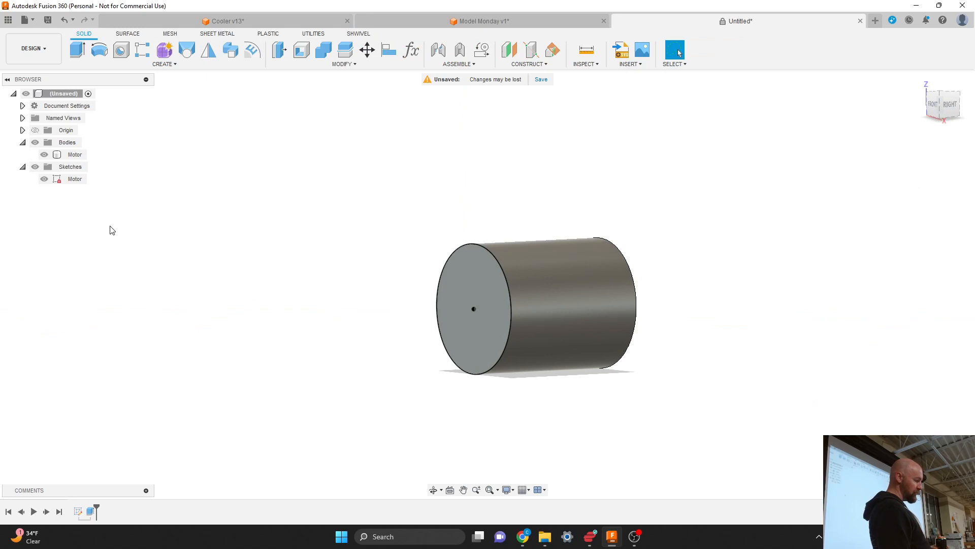
pyautogui.click(75, 179)
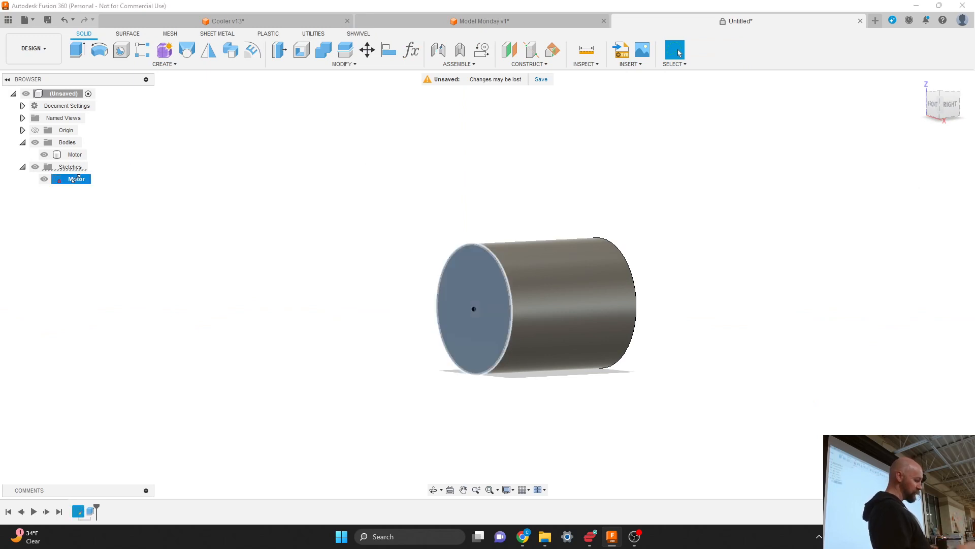
pyautogui.click(76, 179)
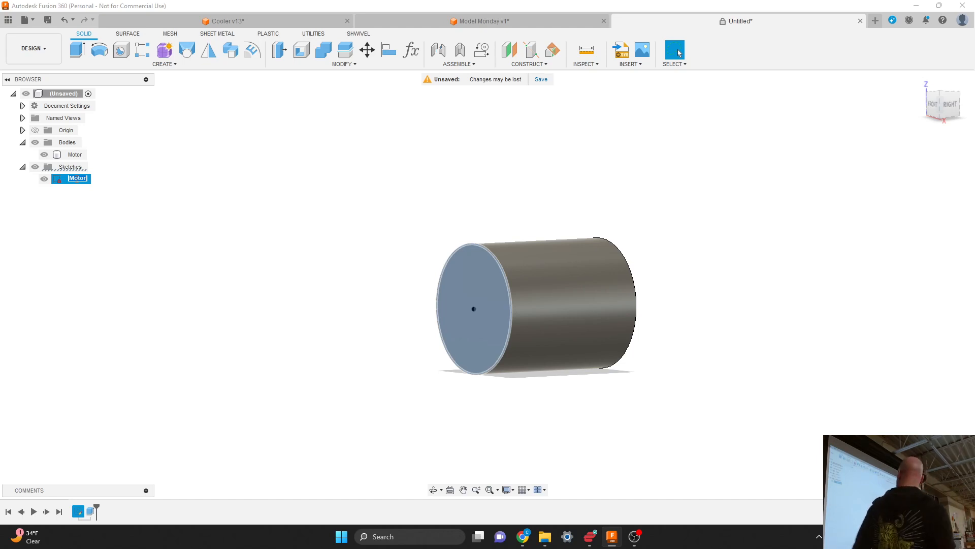
pyautogui.click(131, 204)
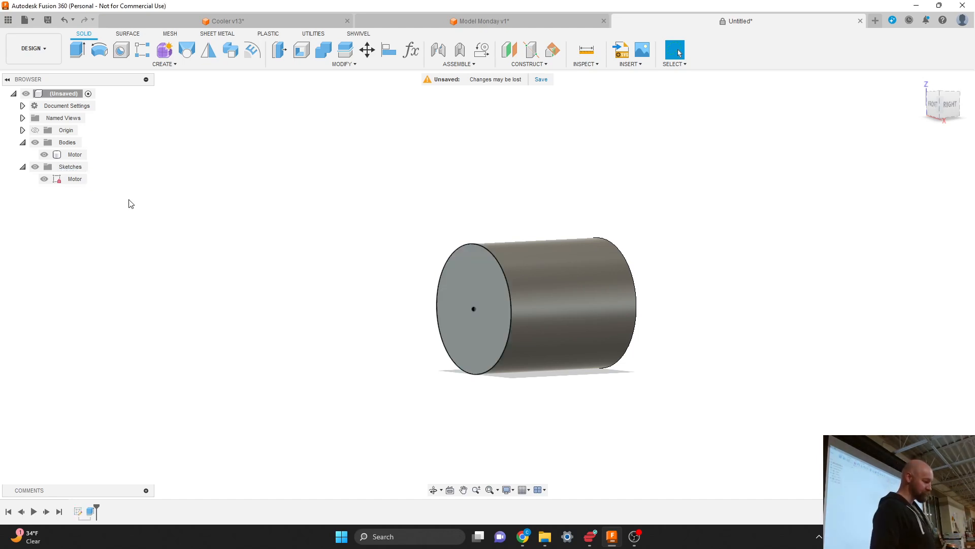
# Hide the Motor sketch so only the solid cylinder is displayed.
pyautogui.click(63, 180)
pyautogui.click(45, 179)
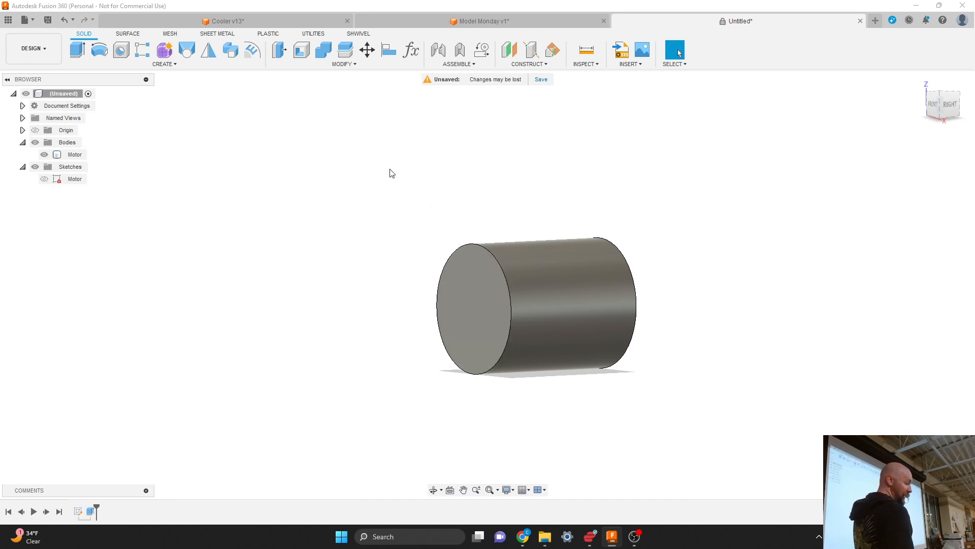
pyautogui.click(458, 301)
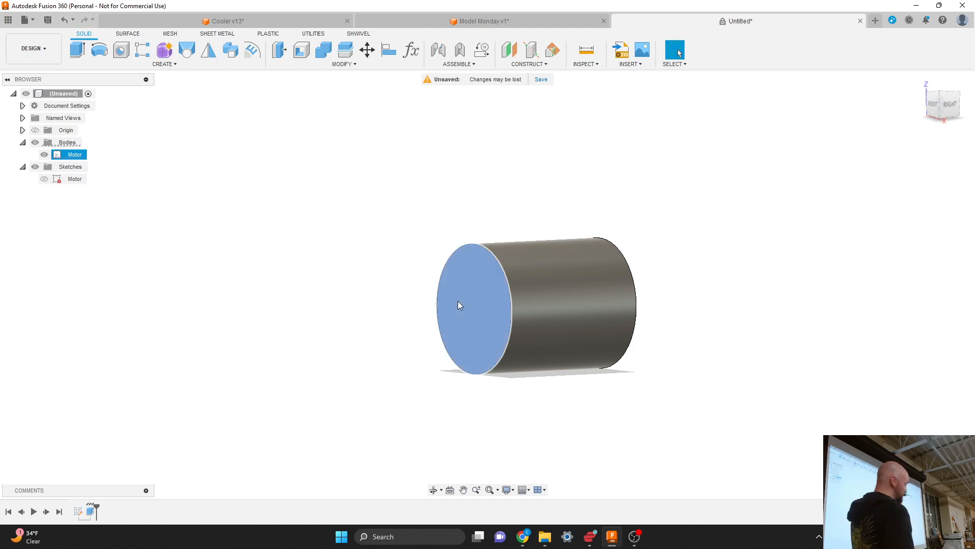
pyautogui.click(399, 227)
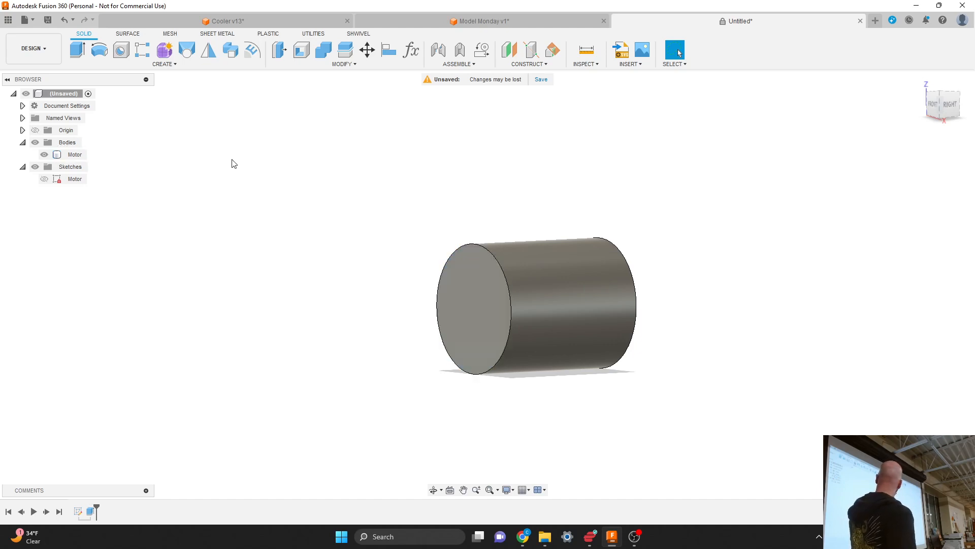
# Extrude the motor cylinder's front face outward 1 mm as a new body.
pyautogui.click(164, 63)
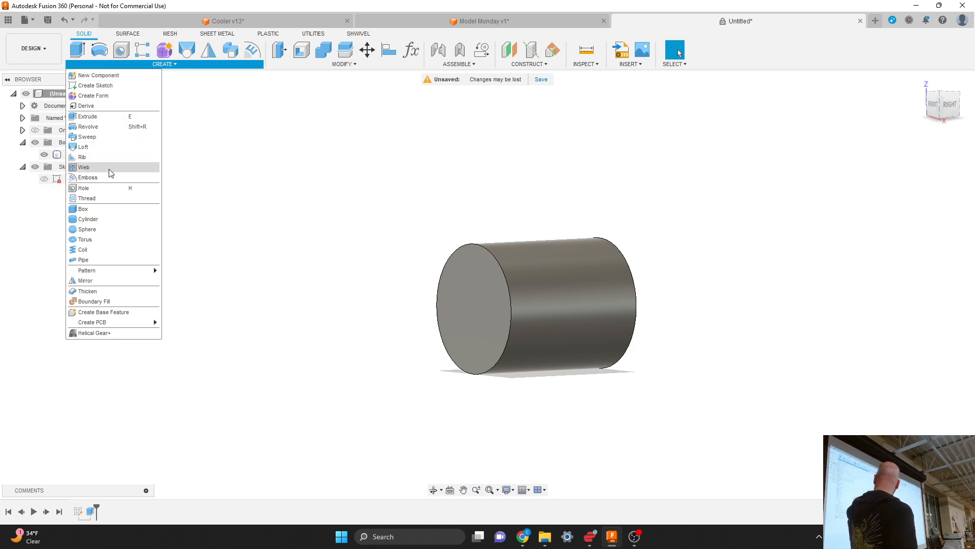
pyautogui.click(100, 116)
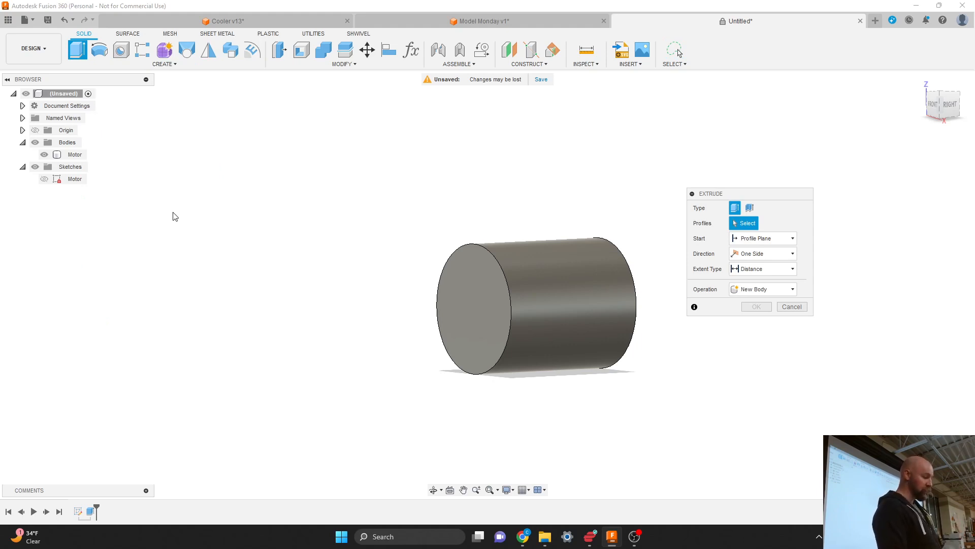
pyautogui.click(470, 305)
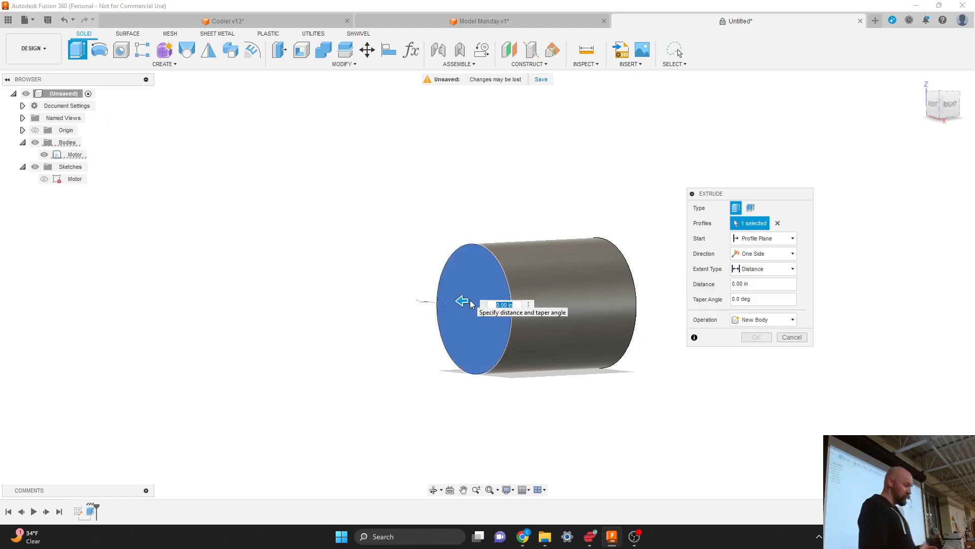
pyautogui.write('1mm')
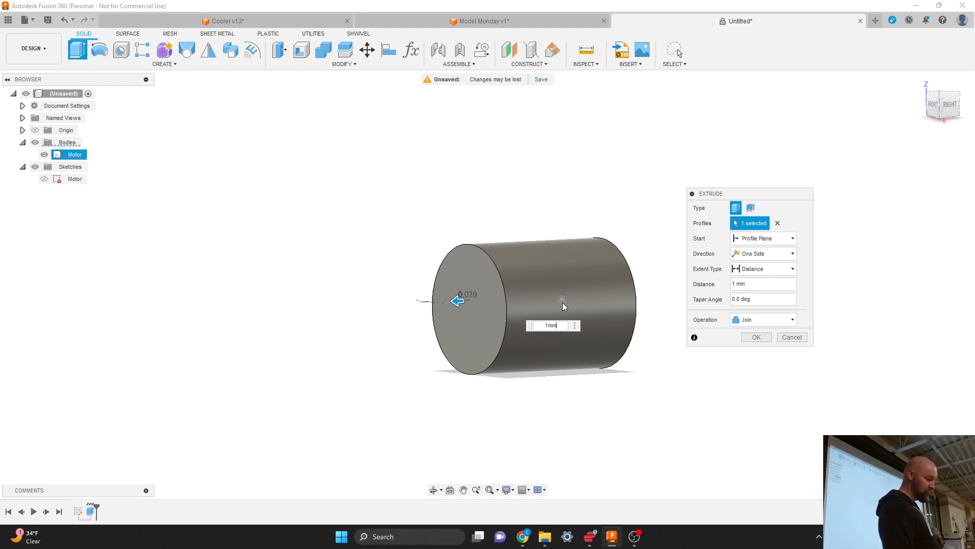
pyautogui.click(776, 320)
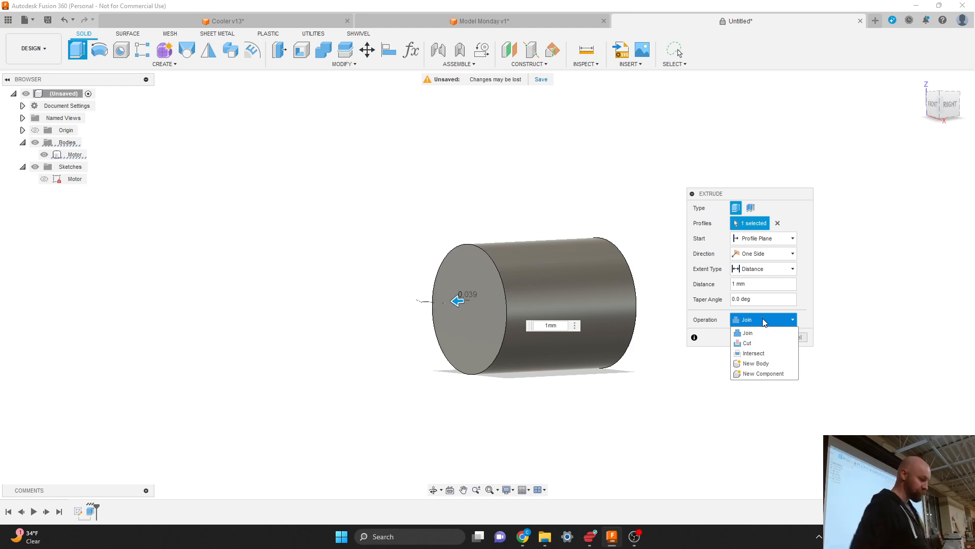
pyautogui.click(757, 363)
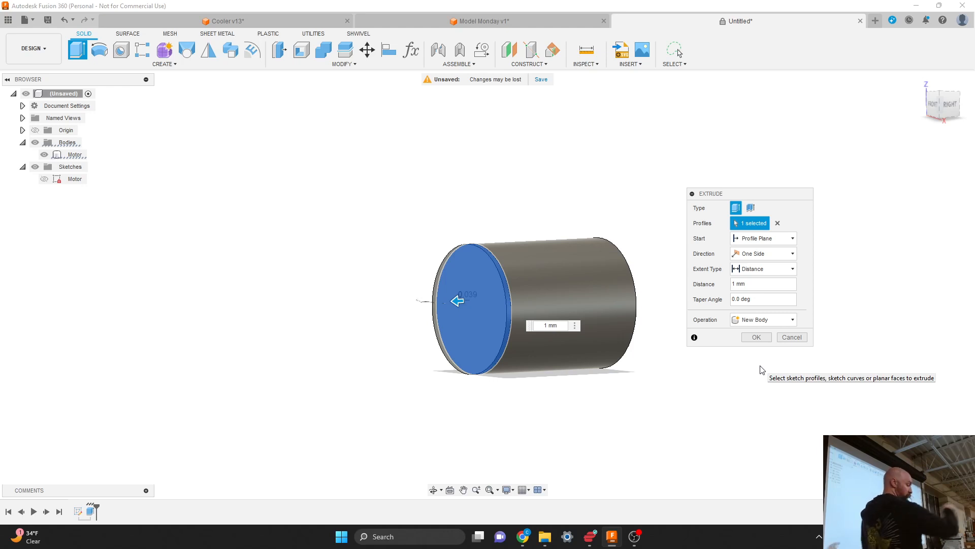
pyautogui.click(754, 337)
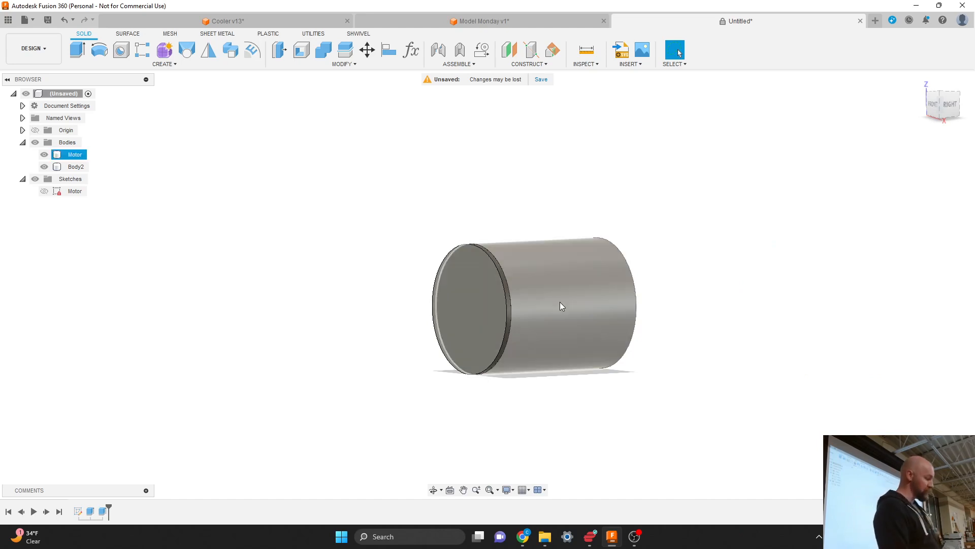
# Rename the new 1 mm disc body on the motor's front as Top Cap.
pyautogui.click(76, 166)
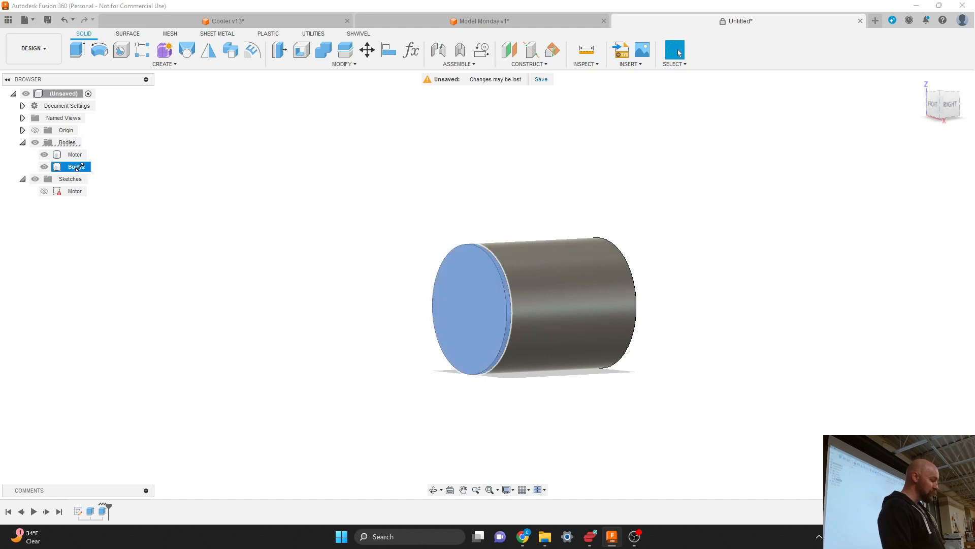
pyautogui.doubleClick(77, 167)
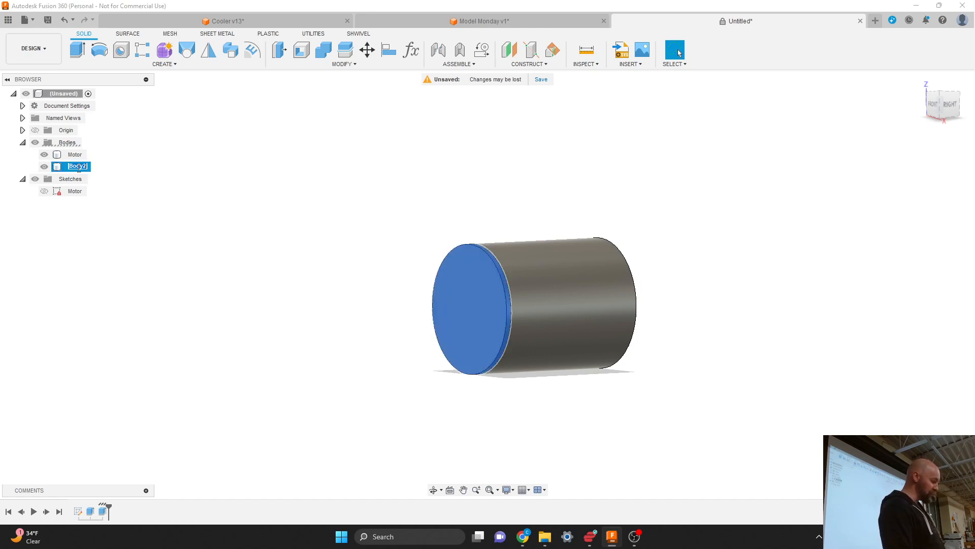
pyautogui.write('To')
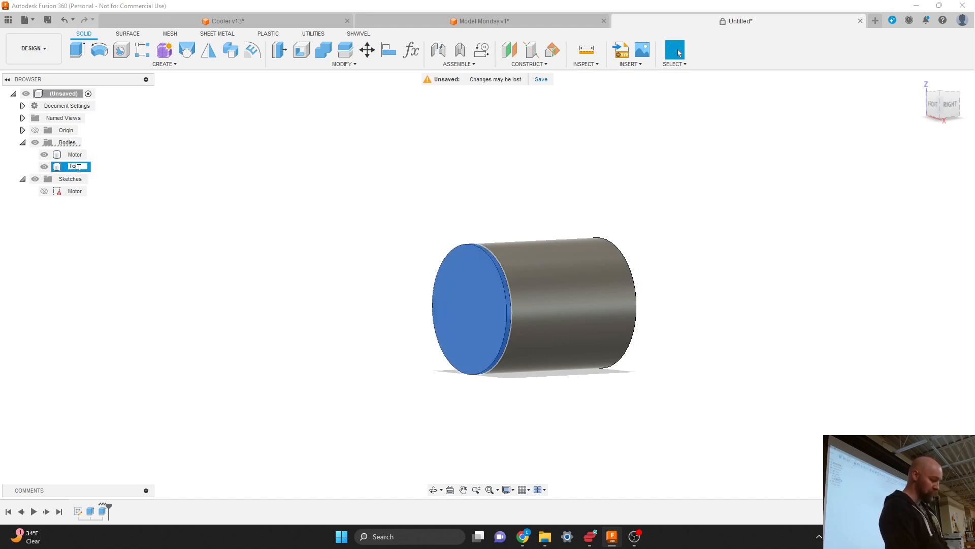
pyautogui.write('p Cap')
pyautogui.press('Return')
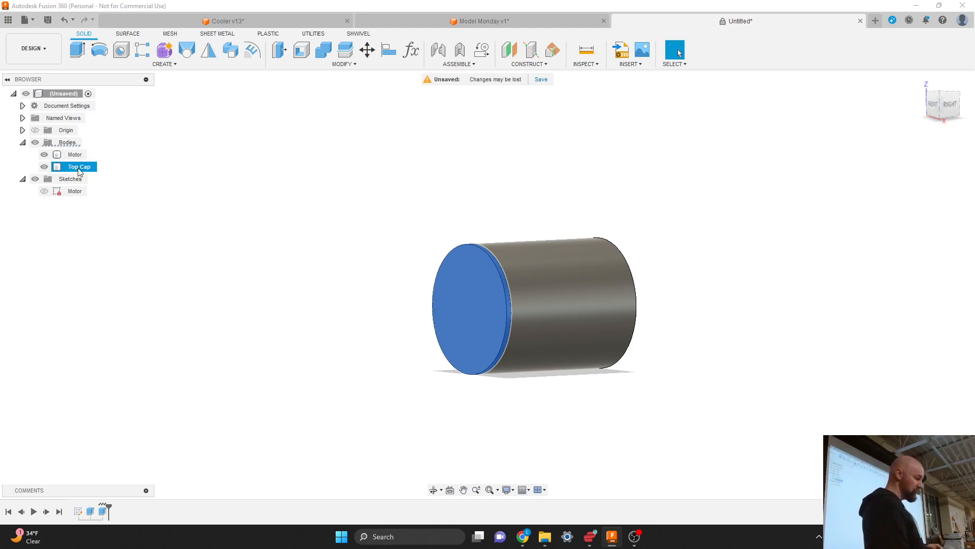
pyautogui.click(157, 187)
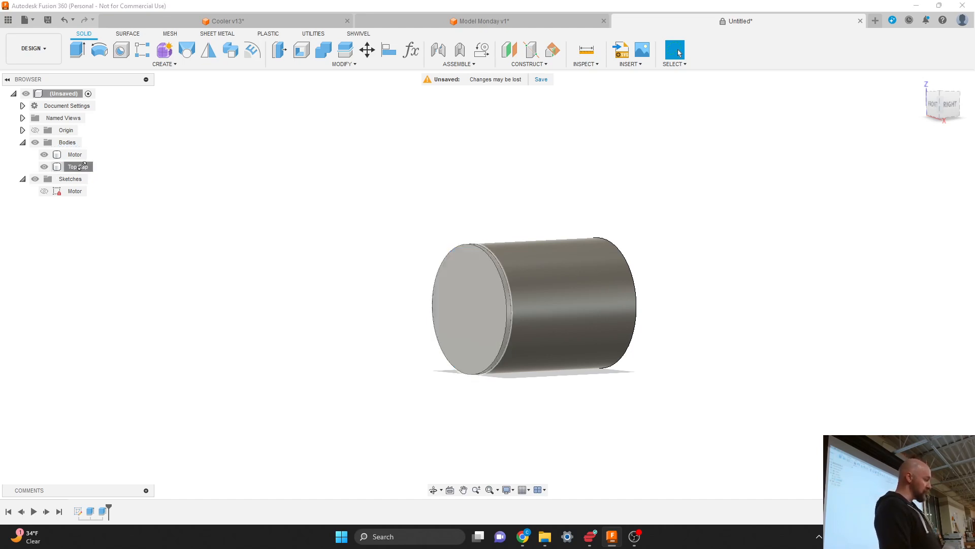
pyautogui.click(81, 165)
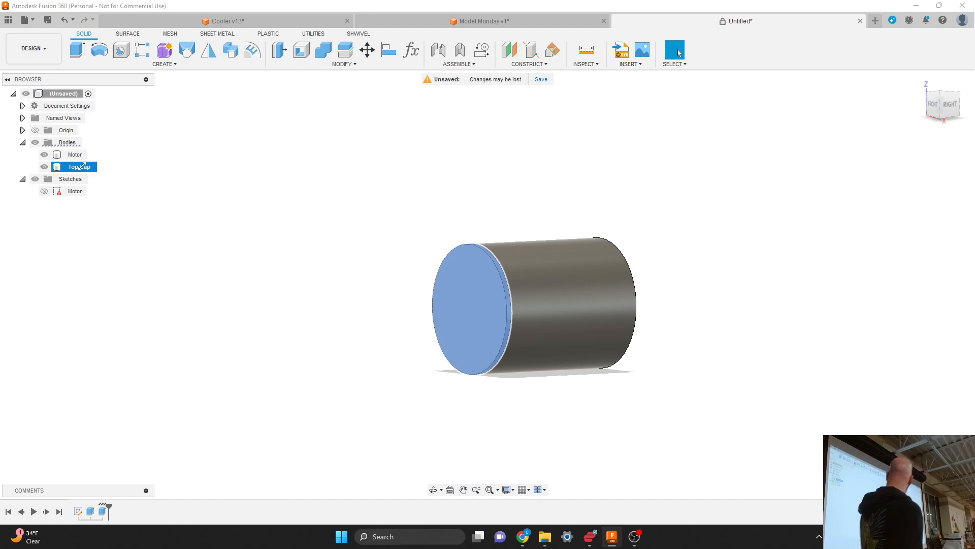
pyautogui.doubleClick(82, 166)
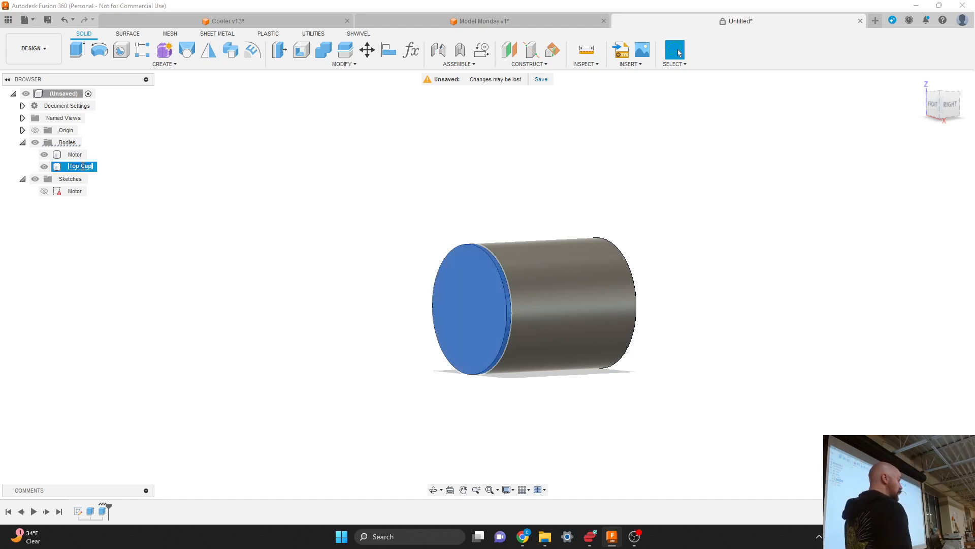
pyautogui.click(136, 168)
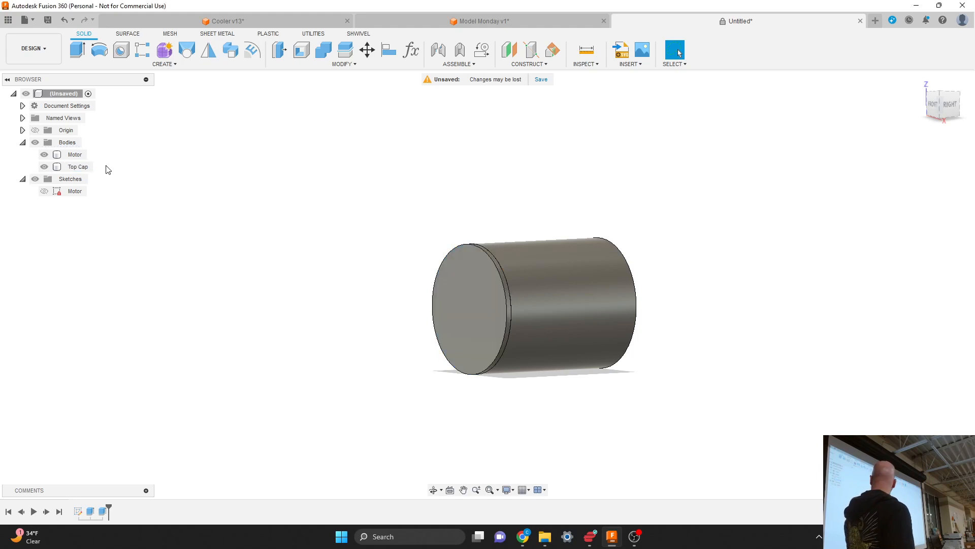
pyautogui.rightClick(73, 170)
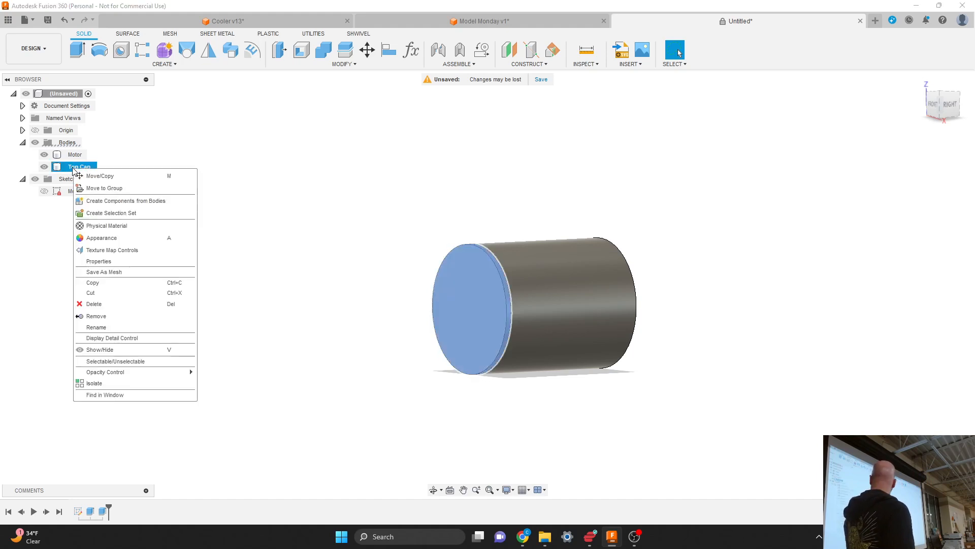
pyautogui.press('Escape')
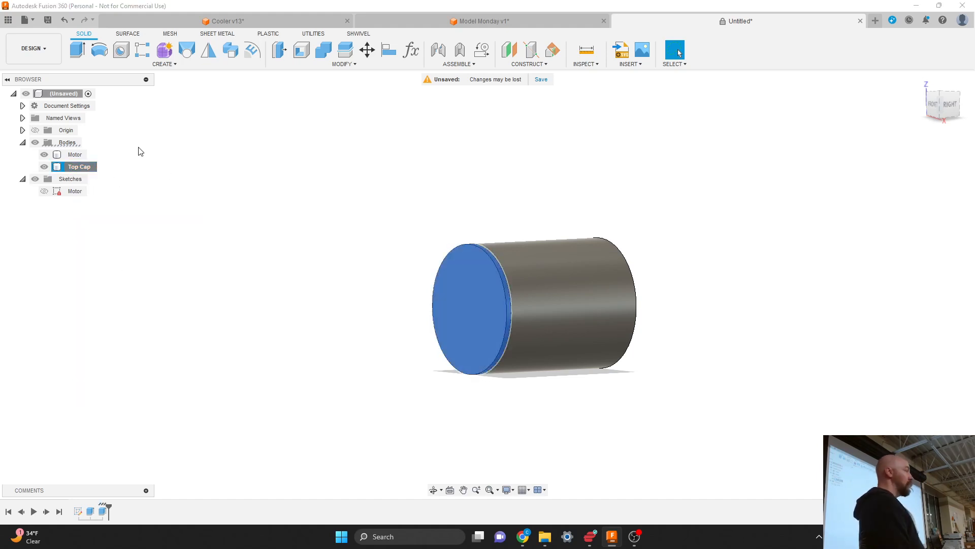
pyautogui.click(267, 192)
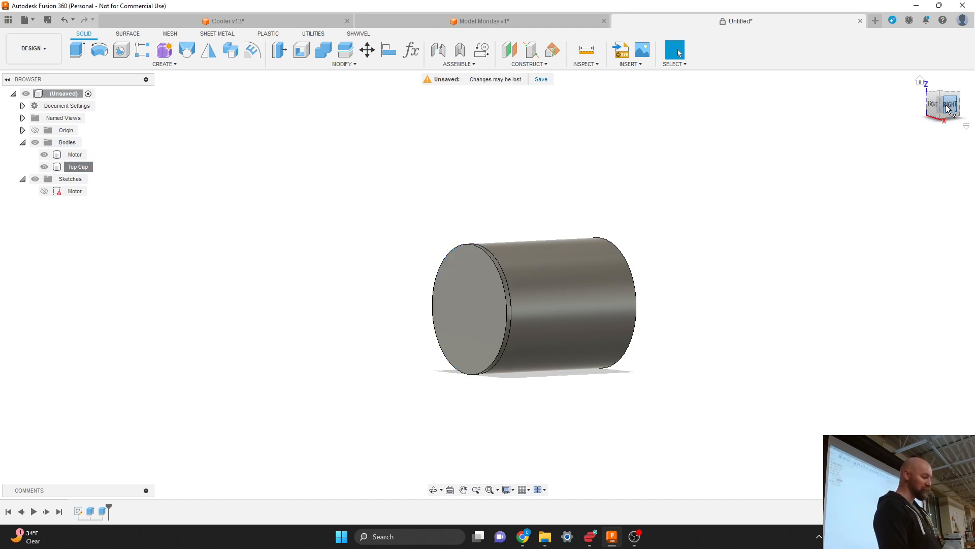
pyautogui.moveTo(949, 105); pyautogui.dragTo(916, 107)
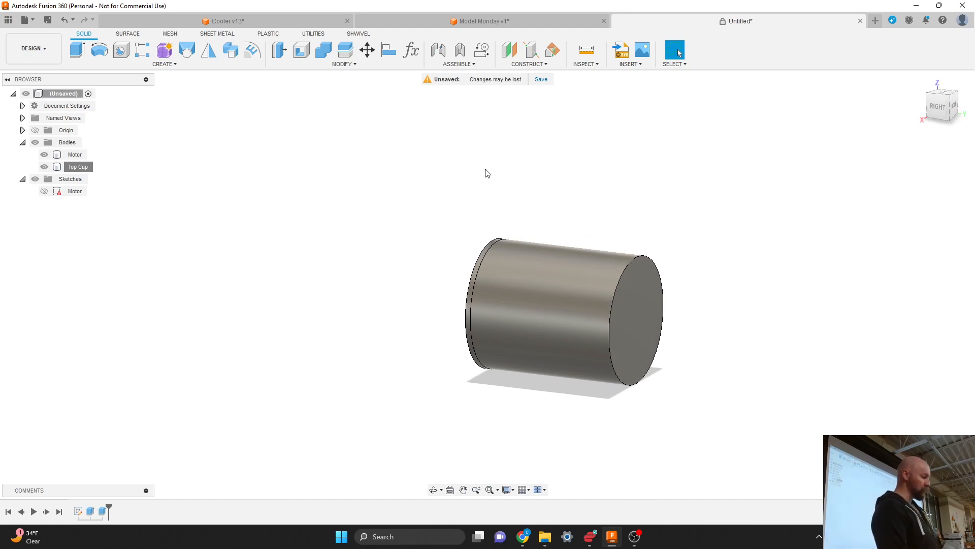
pyautogui.click(170, 67)
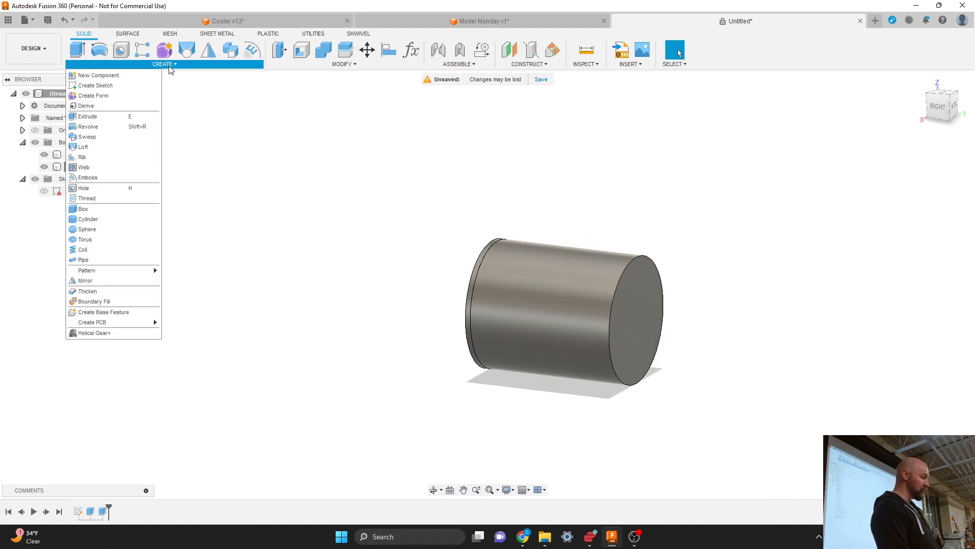
pyautogui.click(115, 85)
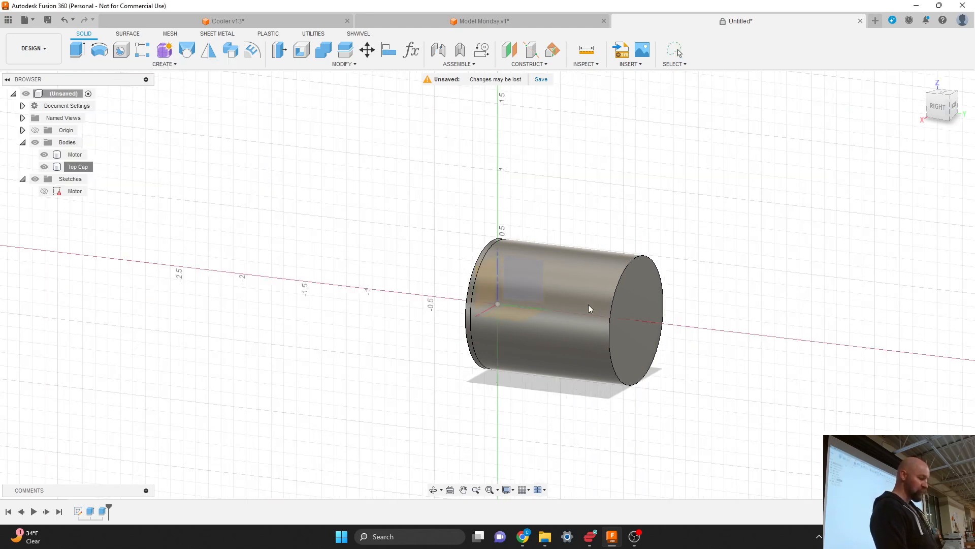
pyautogui.click(645, 317)
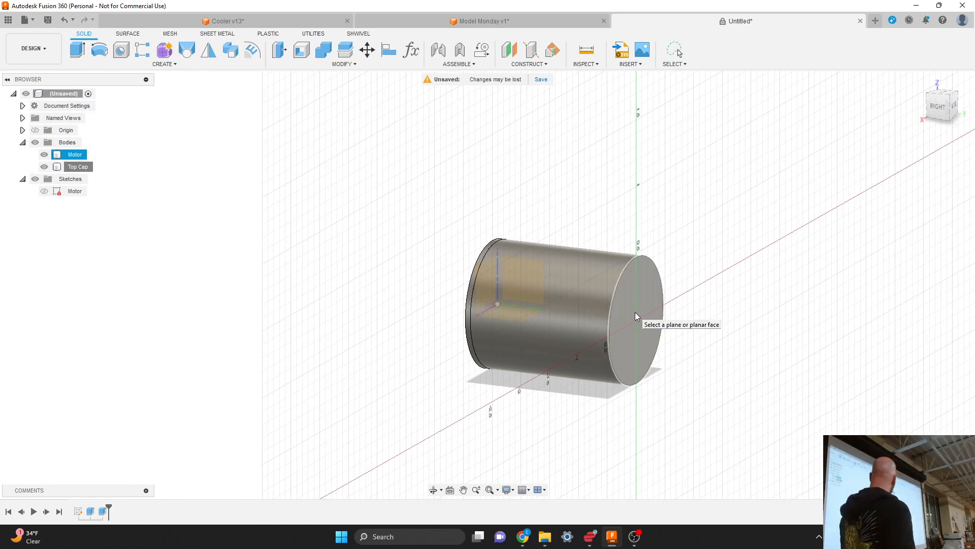
pyautogui.click(635, 314)
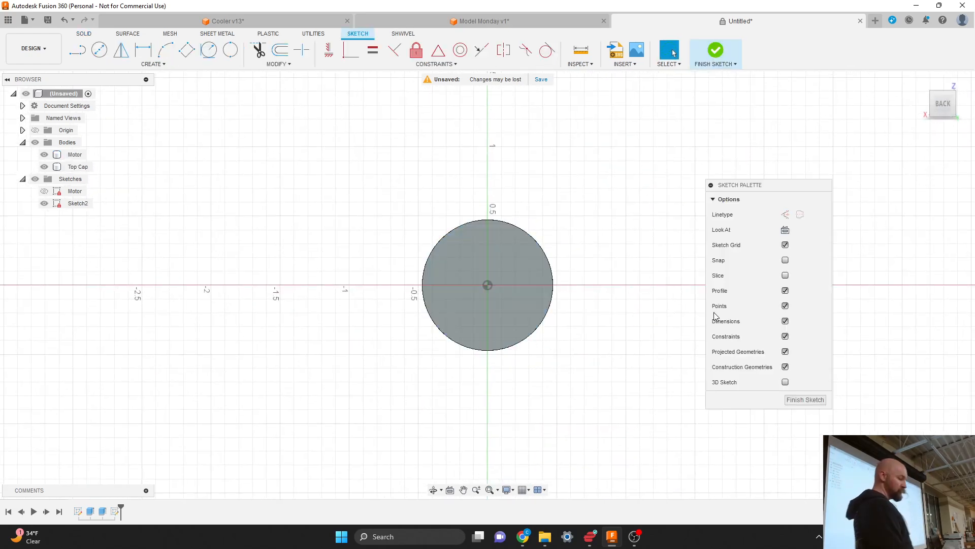
pyautogui.click(714, 54)
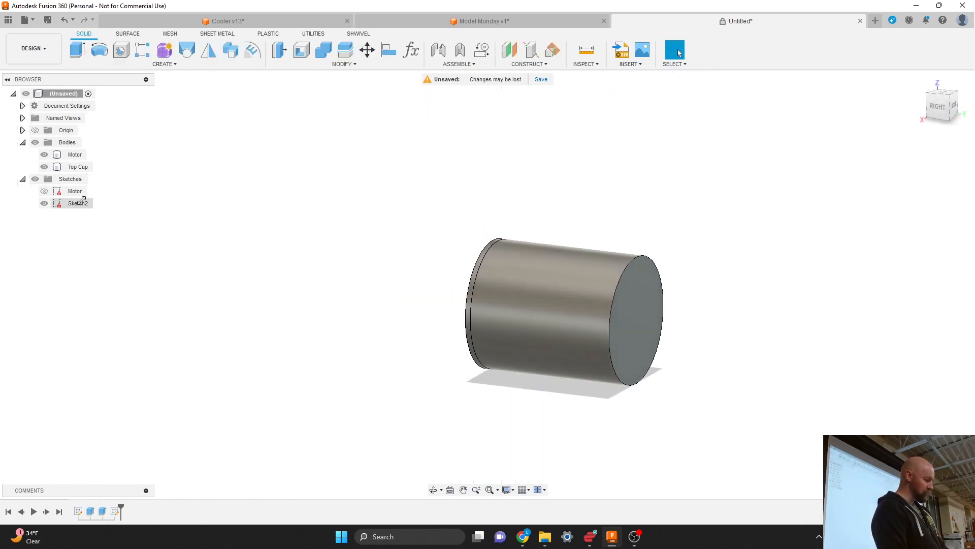
pyautogui.click(79, 203)
pyautogui.rightClick(81, 202)
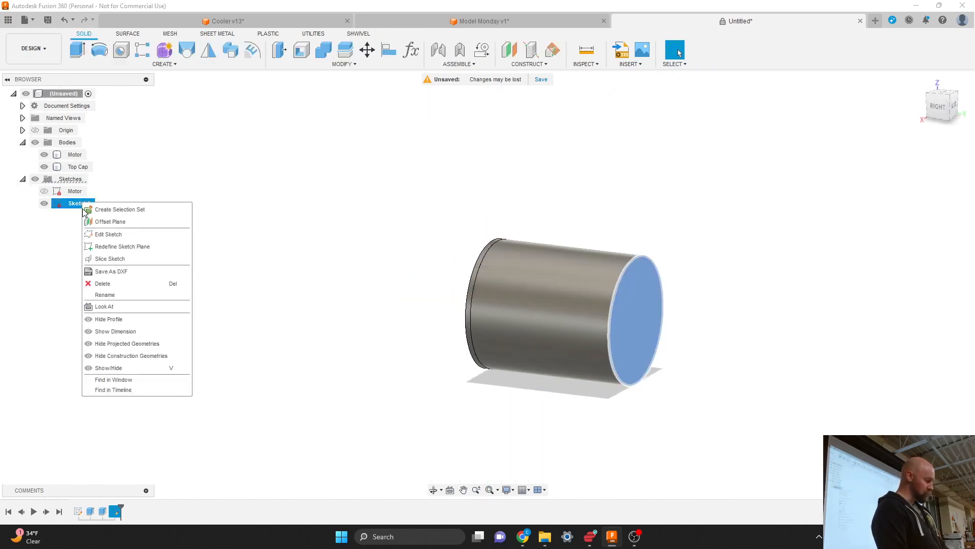
pyautogui.click(104, 284)
# Extrude the motor cylinder's uncapped end face outward 1 mm as a new body.
pyautogui.click(164, 64)
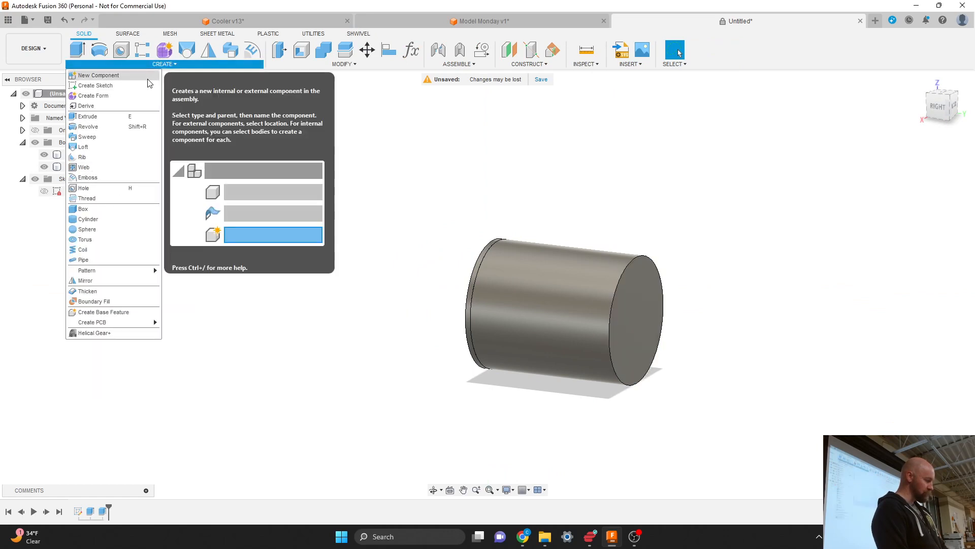
pyautogui.click(121, 117)
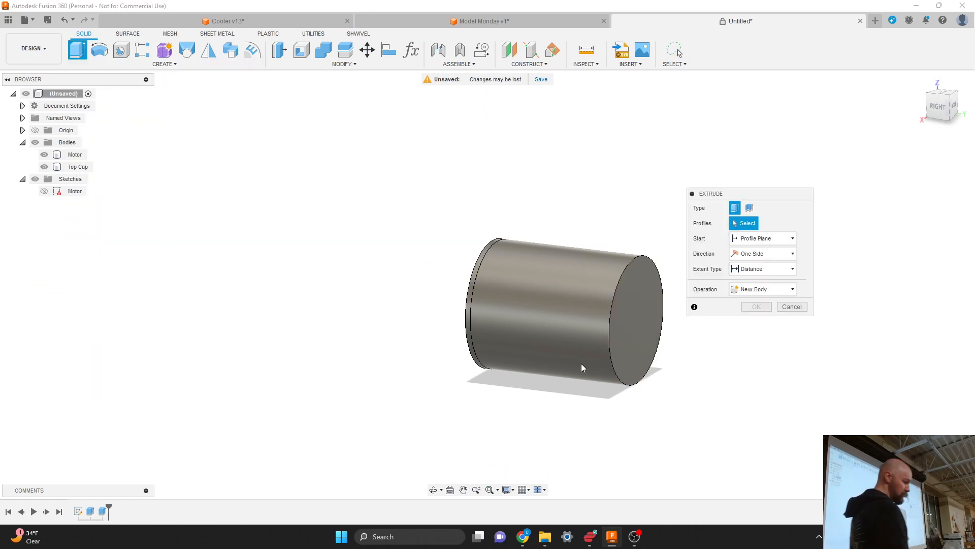
pyautogui.click(643, 328)
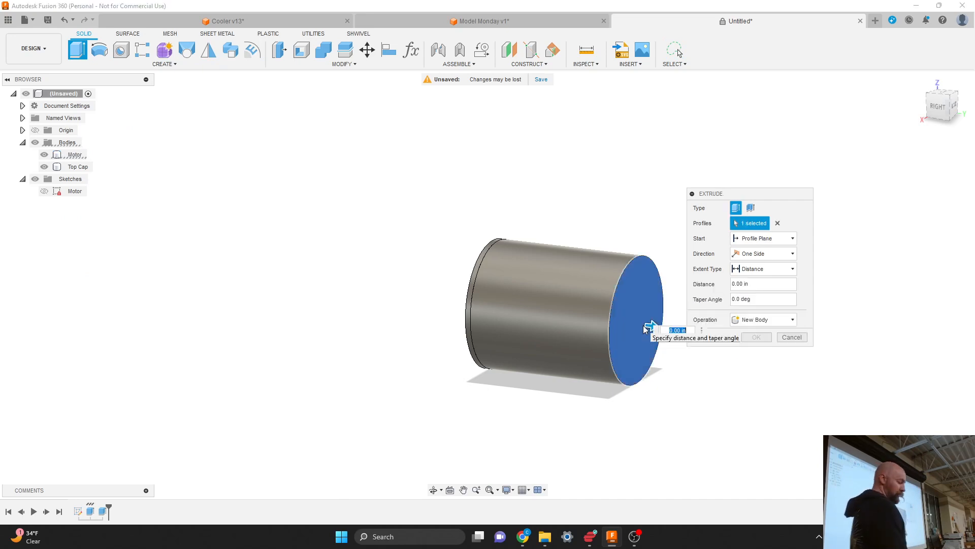
pyautogui.write('1mm')
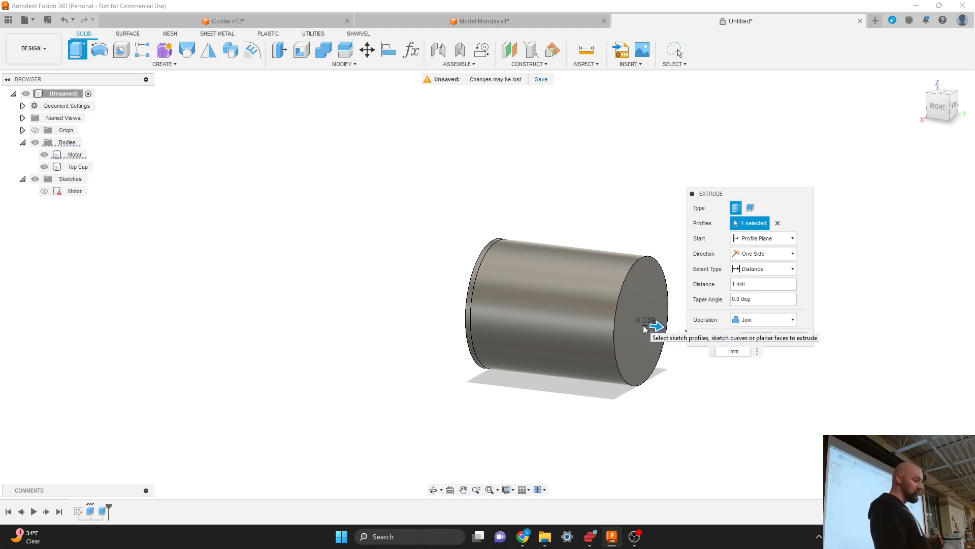
pyautogui.click(762, 319)
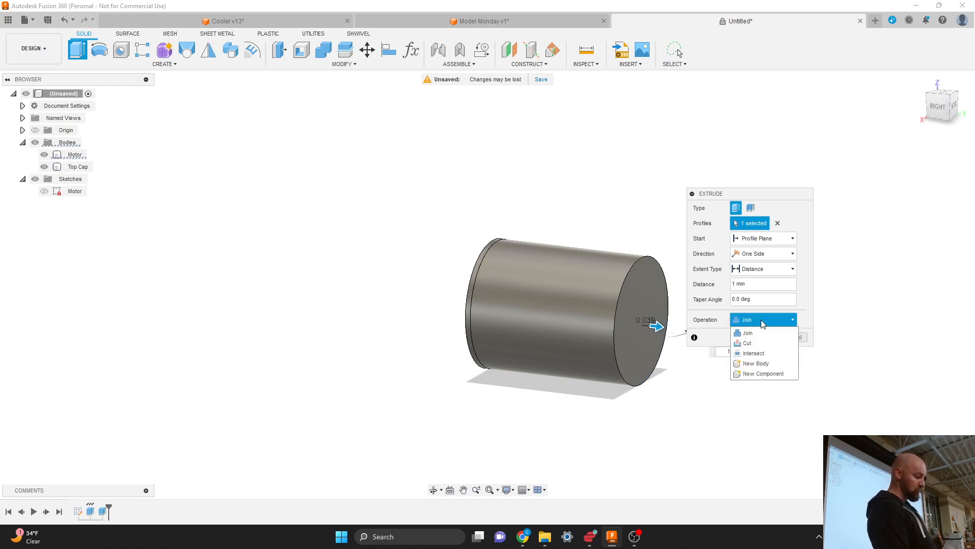
pyautogui.click(765, 366)
pyautogui.moveTo(745, 199); pyautogui.dragTo(790, 212)
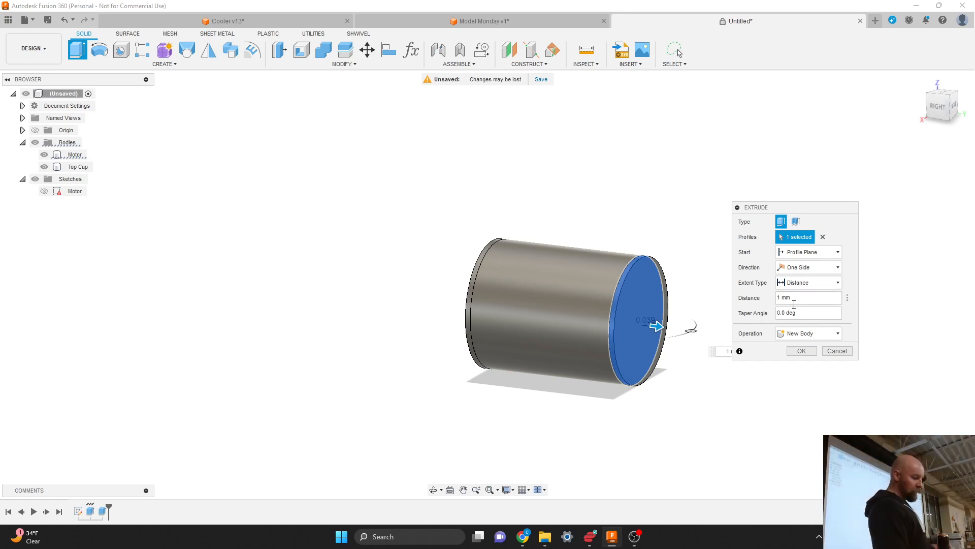
pyautogui.click(802, 350)
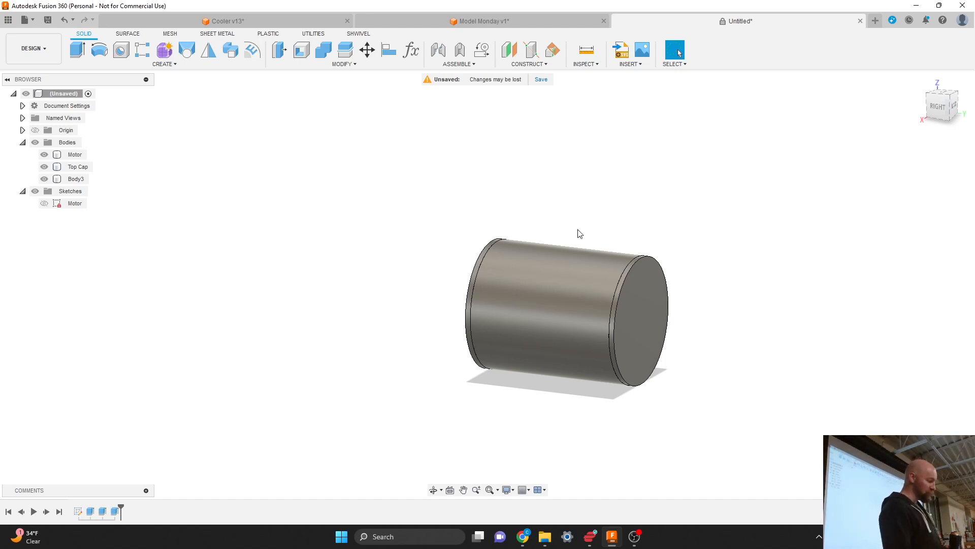
# Rename the new 1 mm disc body opposite the Top Cap as Bottom Cap.
pyautogui.click(76, 179)
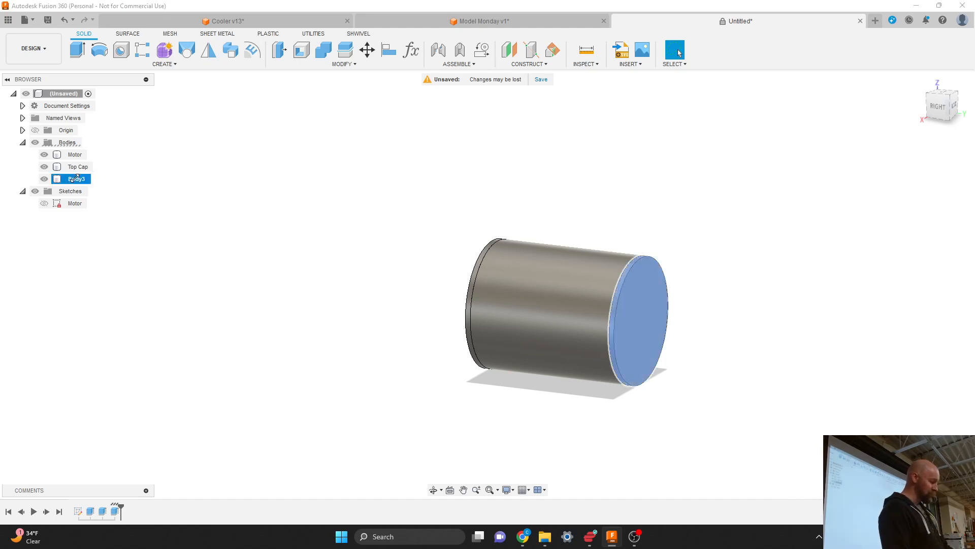
pyautogui.doubleClick(76, 179)
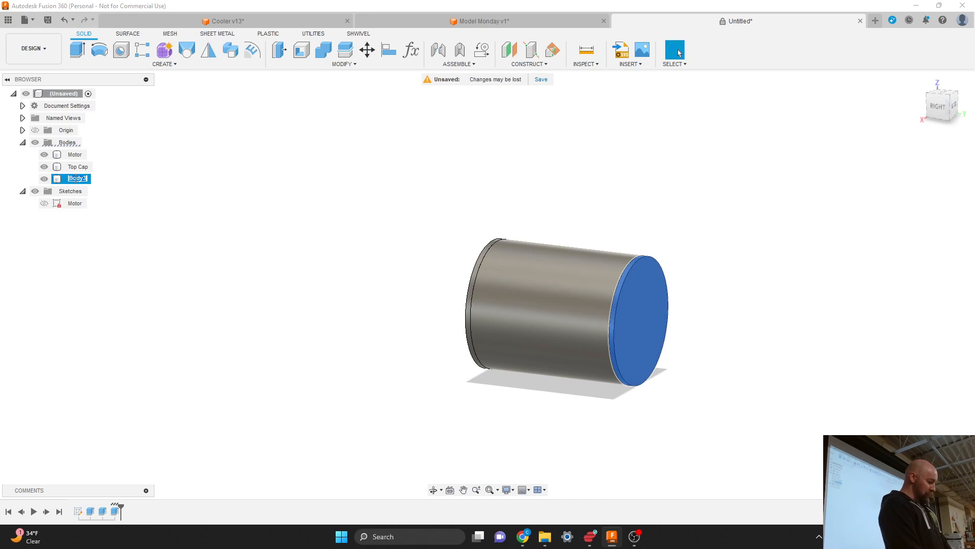
pyautogui.write('Bottom Cap')
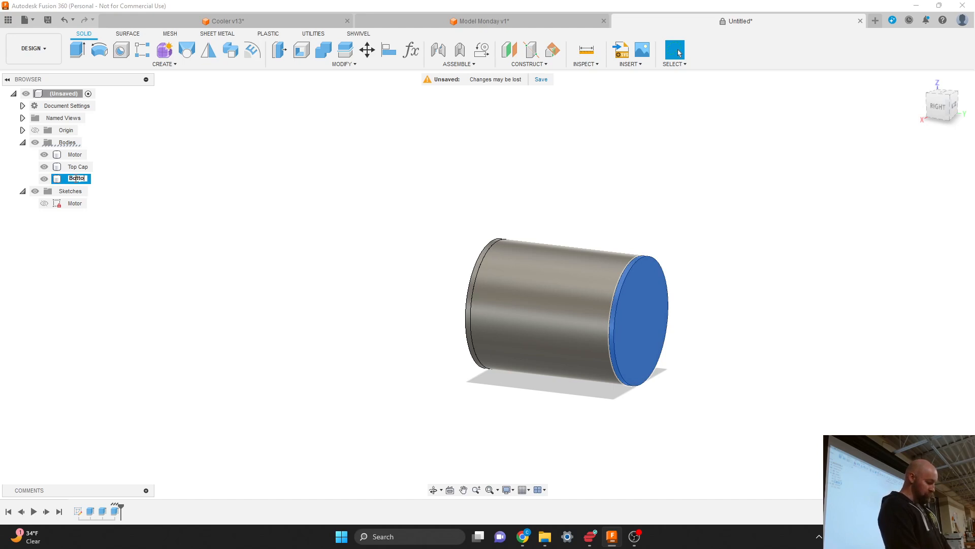
pyautogui.press('Return')
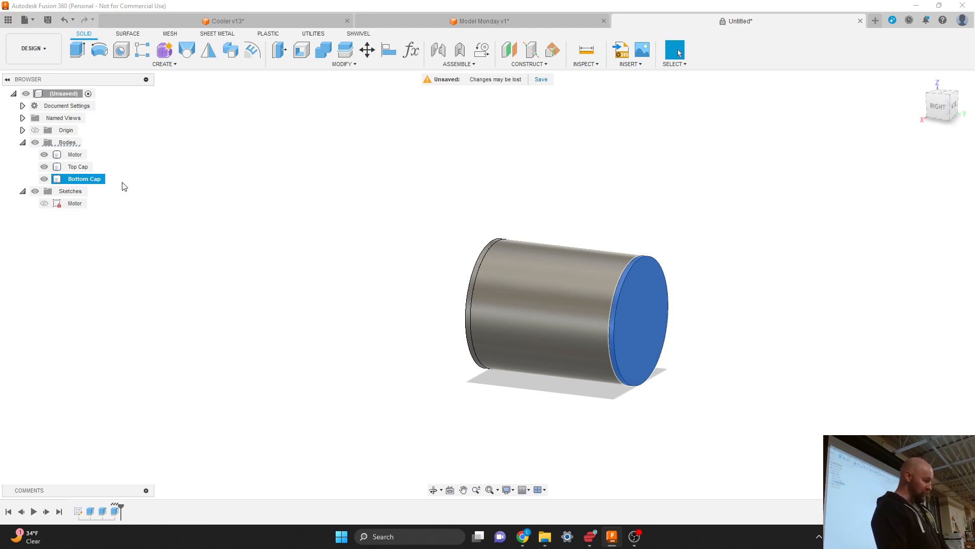
pyautogui.click(168, 203)
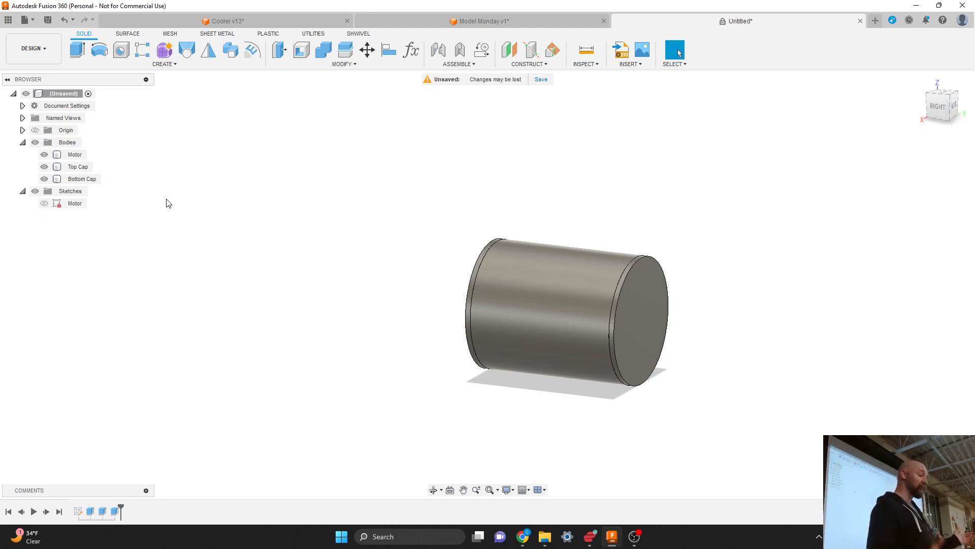
# Download the Aluminum - Anodized Glossy (Blue) appearance from the metal library and apply it to the Motor body.
pyautogui.click(350, 64)
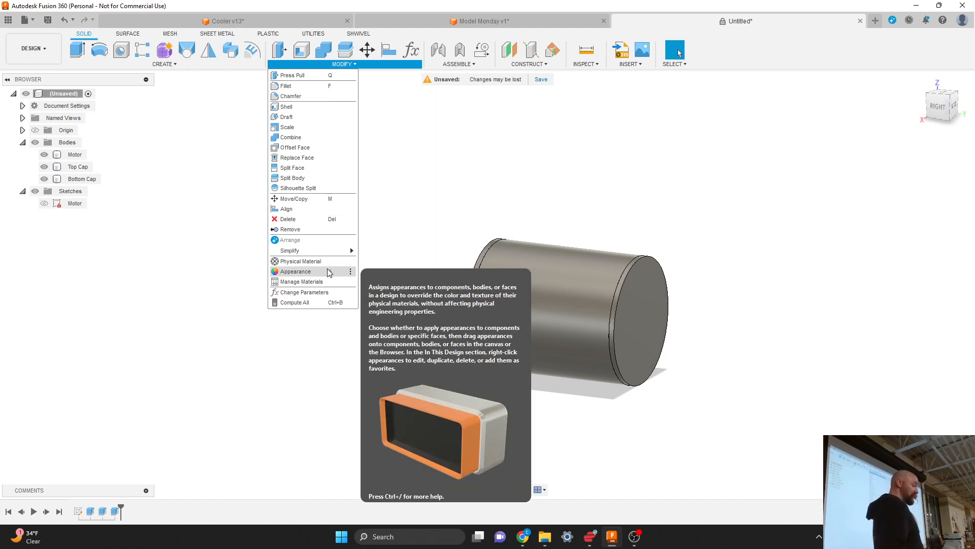
pyautogui.click(300, 273)
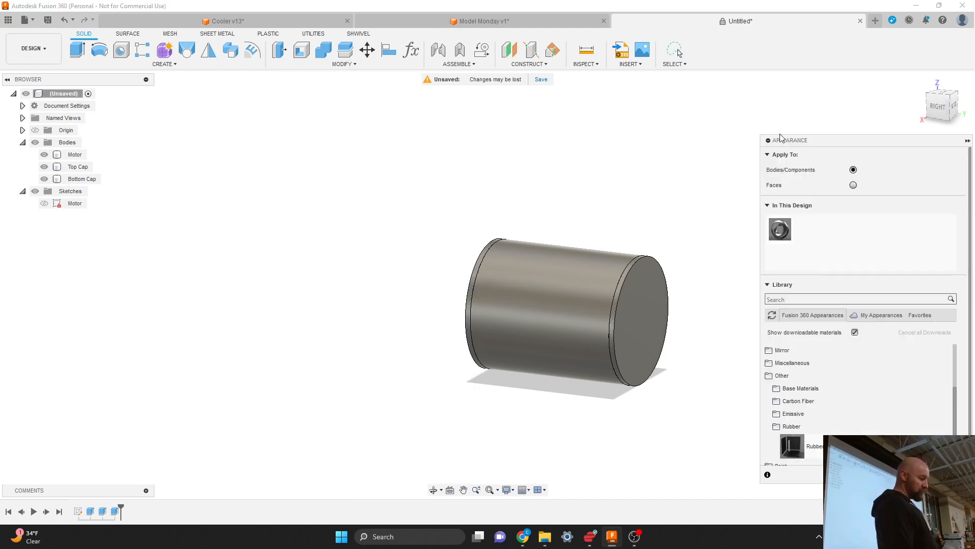
pyautogui.moveTo(796, 145); pyautogui.dragTo(747, 127)
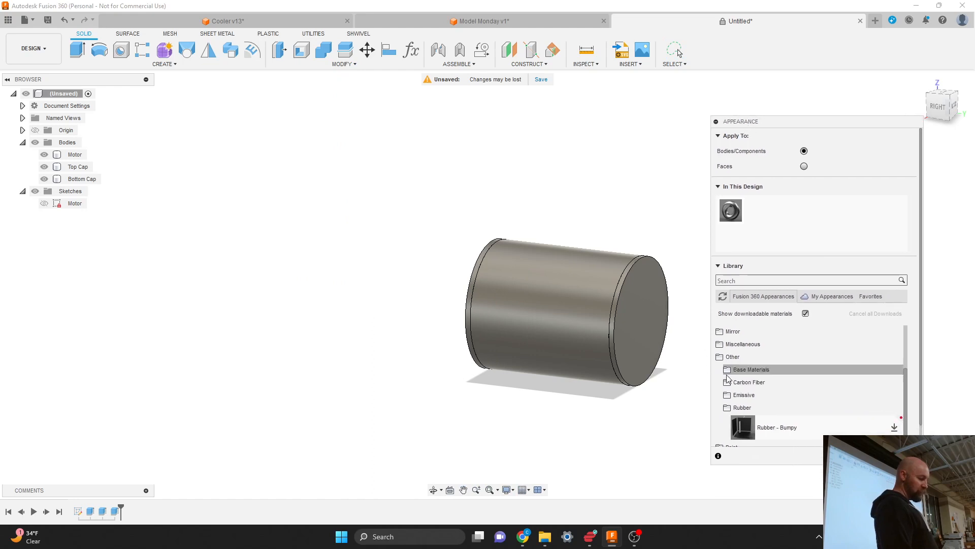
pyautogui.click(735, 358)
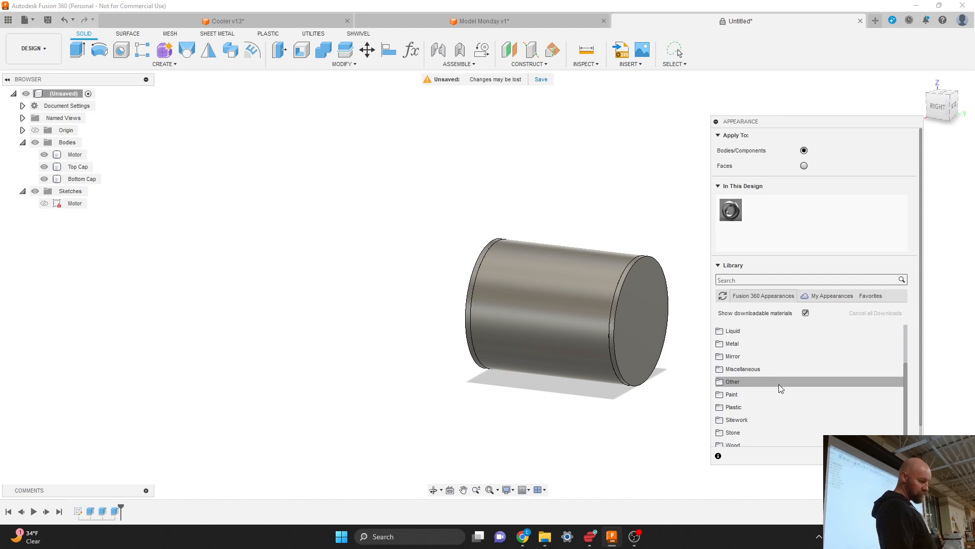
pyautogui.scroll(-1, 781, 389)
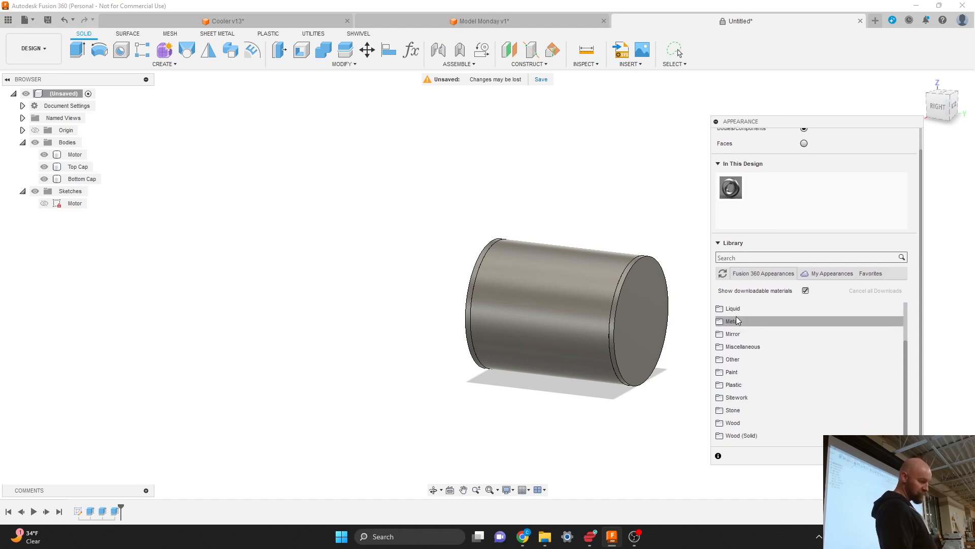
pyautogui.click(738, 320)
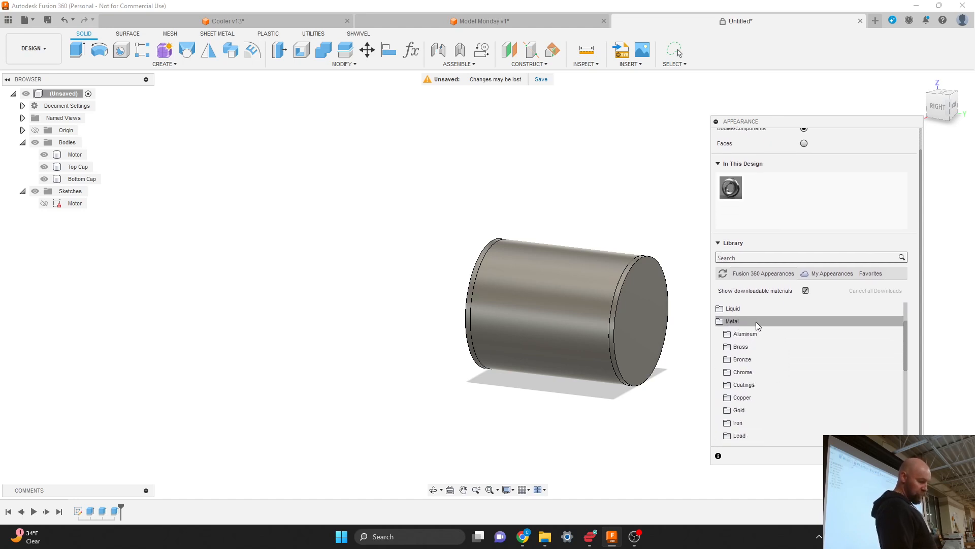
pyautogui.click(745, 334)
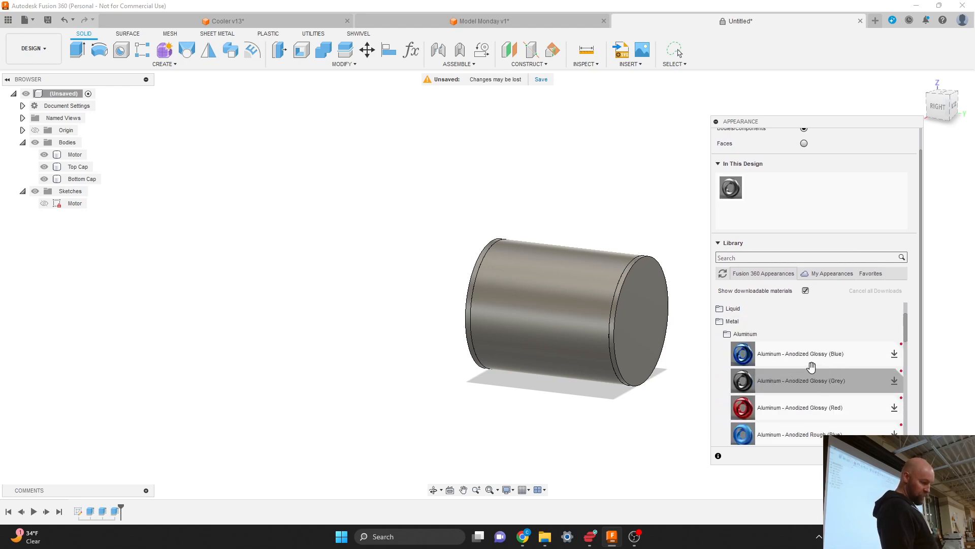
pyautogui.scroll(-1, 832, 361)
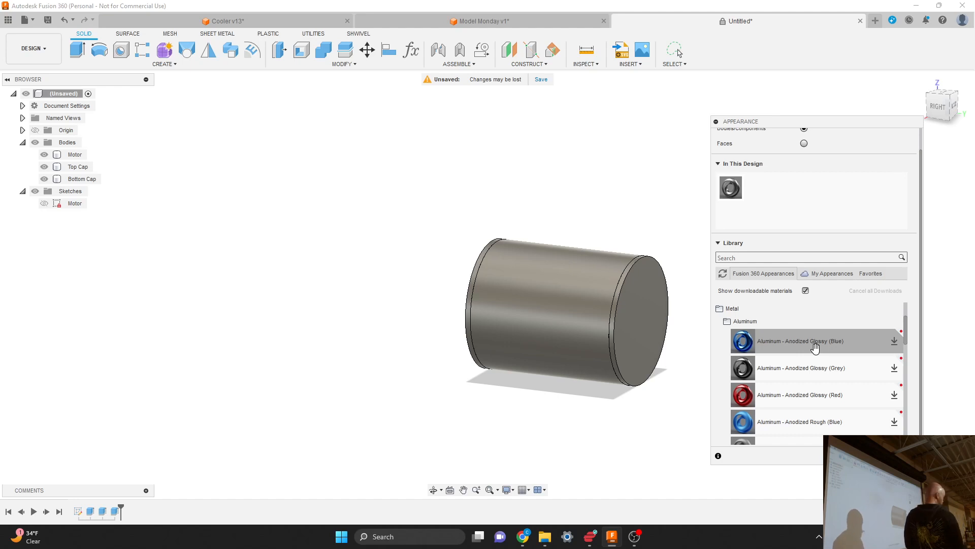
pyautogui.click(894, 342)
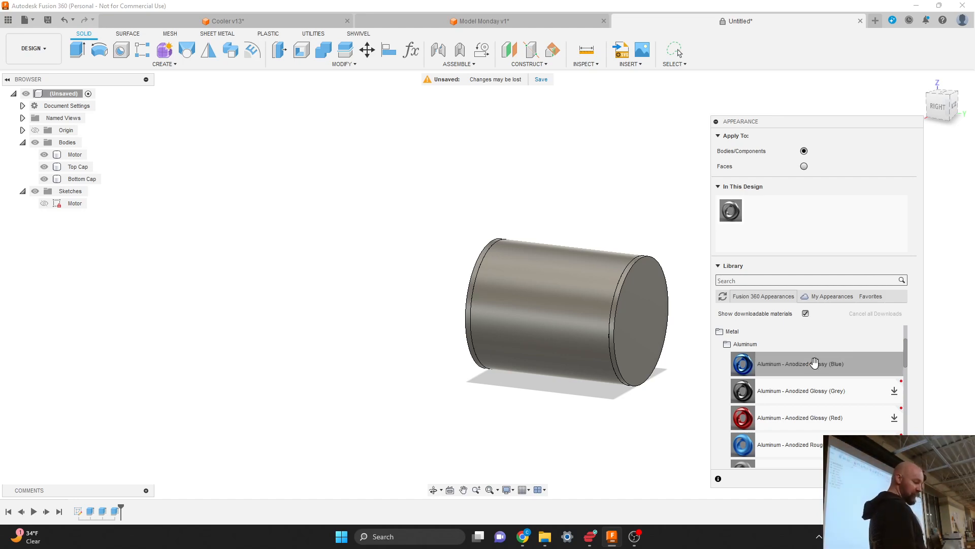
pyautogui.moveTo(807, 364); pyautogui.dragTo(580, 329)
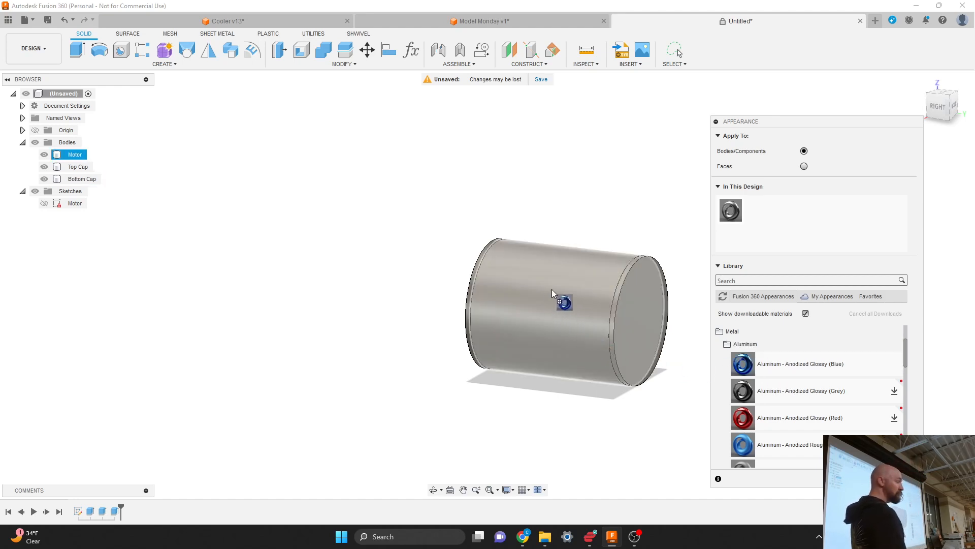
pyautogui.moveTo(559, 285); pyautogui.dragTo(71, 154)
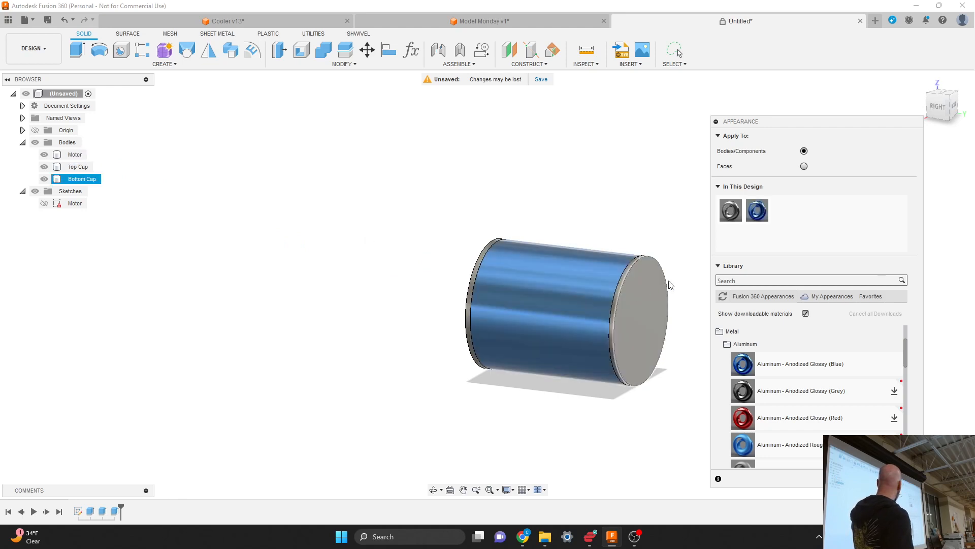
# Apply the Aluminum - Brushed Radial appearance to both the Top Cap and Bottom Cap bodies, and finish the appearance settings.
pyautogui.scroll(5, 696, 287)
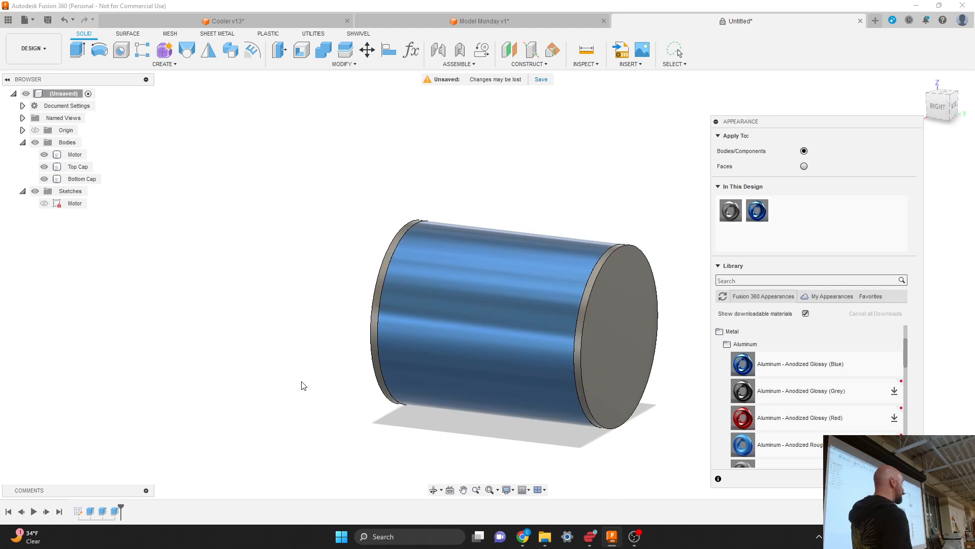
pyautogui.scroll(-1, 304, 385)
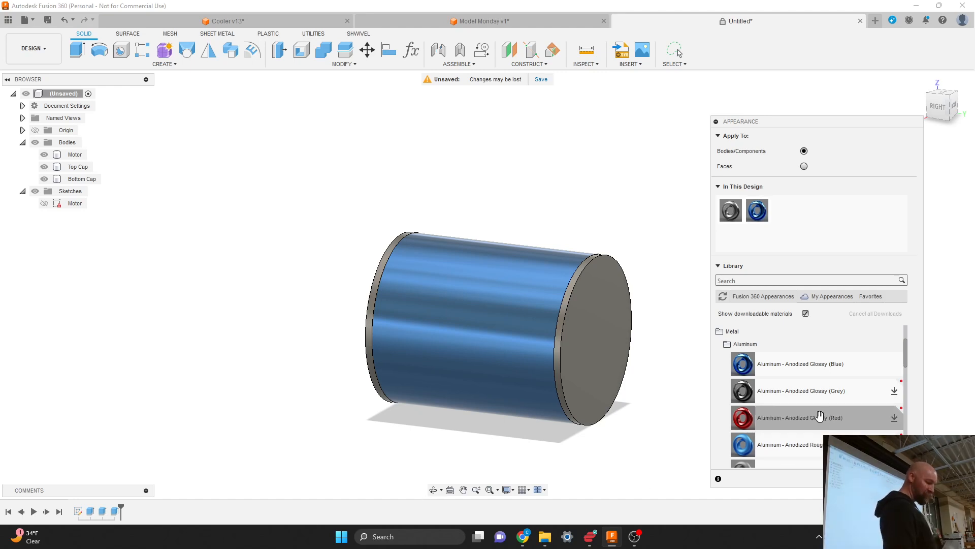
pyautogui.scroll(-3, 819, 414)
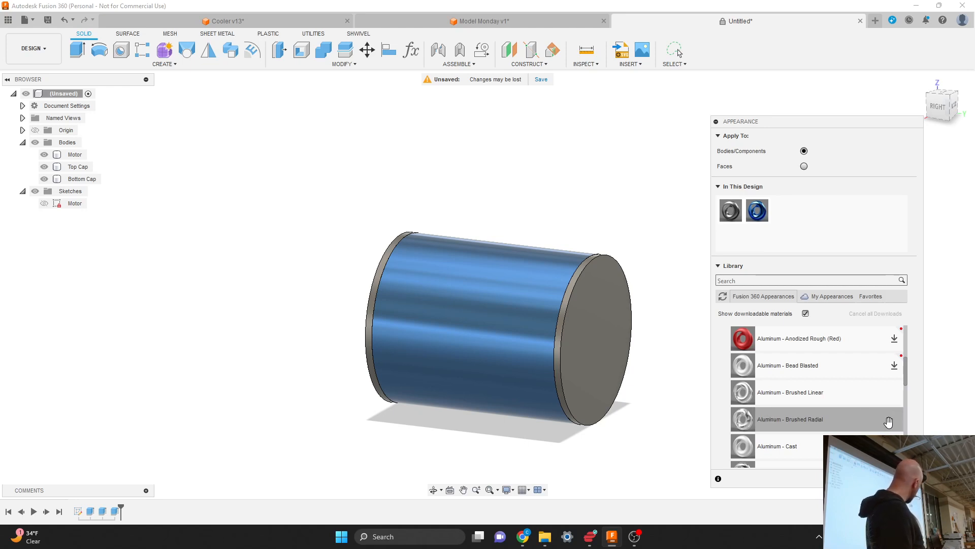
pyautogui.moveTo(791, 424); pyautogui.dragTo(586, 379)
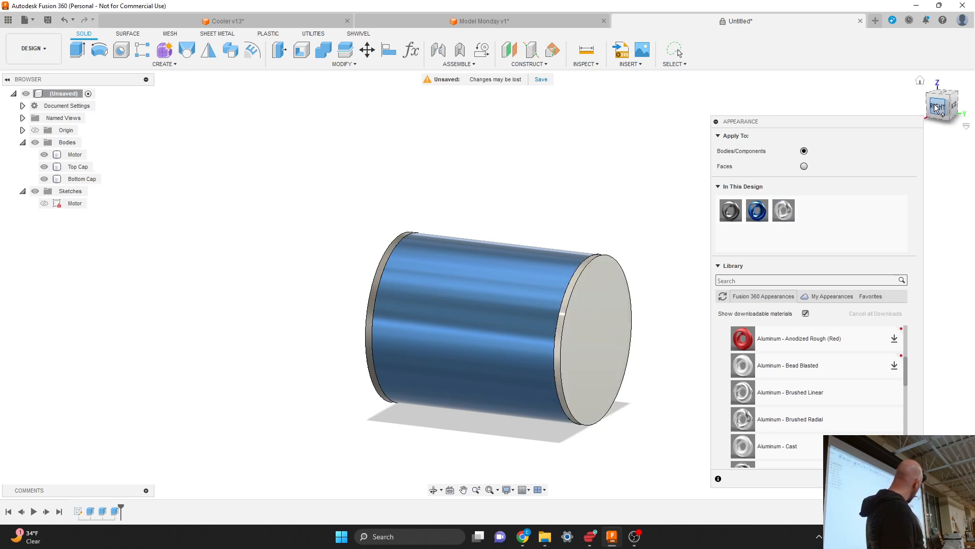
pyautogui.moveTo(938, 107)
pyautogui.mouseDown()
pyautogui.moveTo(886, 117)
pyautogui.moveTo(868, 104)
pyautogui.moveTo(838, 127)
pyautogui.mouseUp()
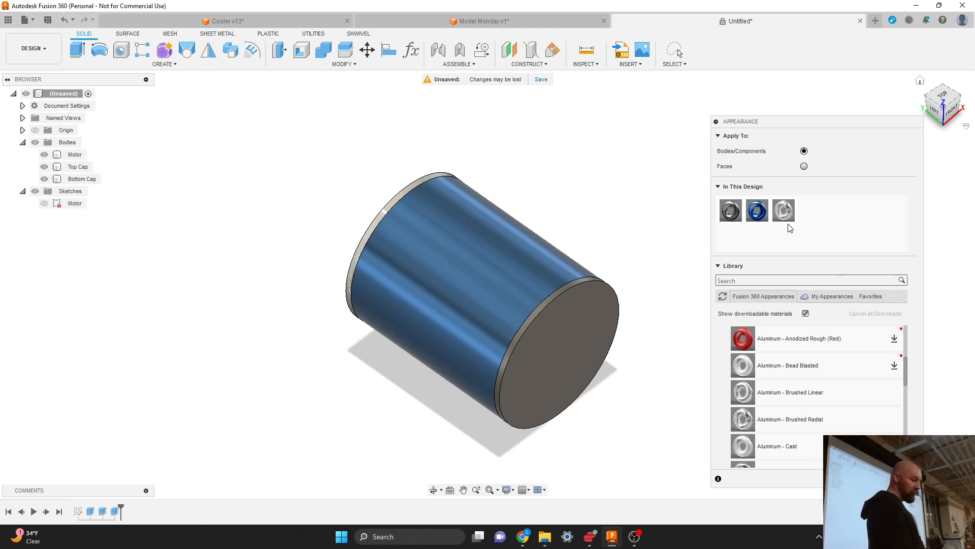
pyautogui.moveTo(784, 211)
pyautogui.mouseDown()
pyautogui.moveTo(649, 298)
pyautogui.moveTo(565, 321)
pyautogui.mouseUp()
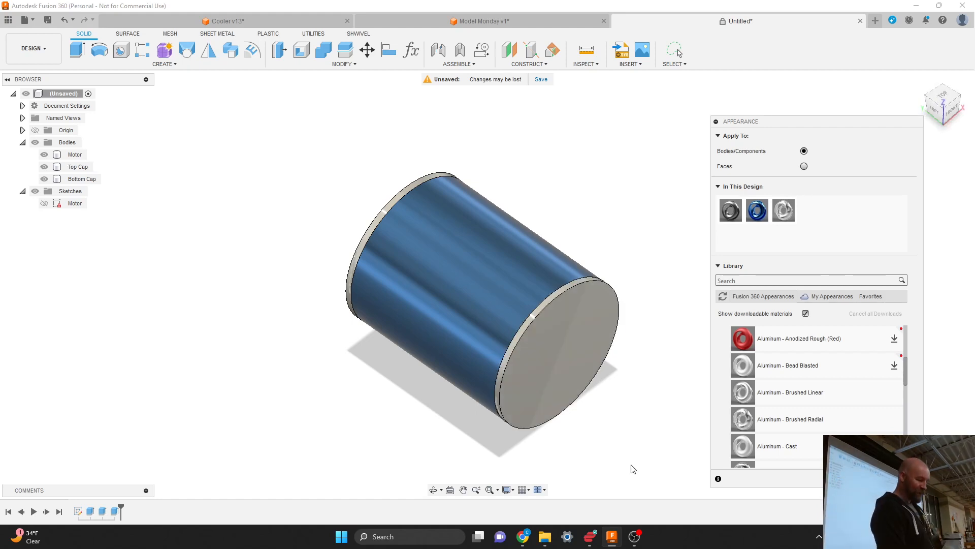
pyautogui.click(897, 478)
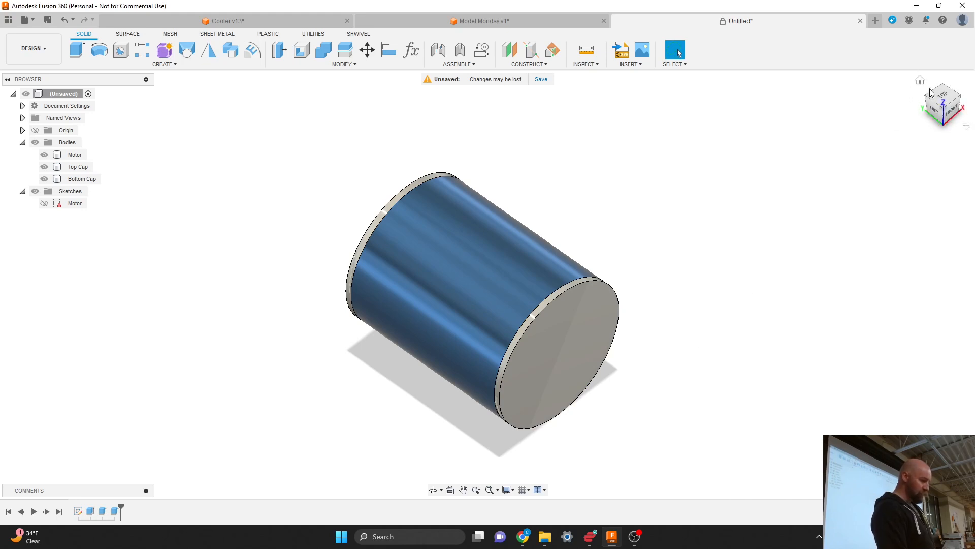
# Start a new sketch on the outer face of the Top Cap.
pyautogui.moveTo(933, 105); pyautogui.dragTo(837, 174)
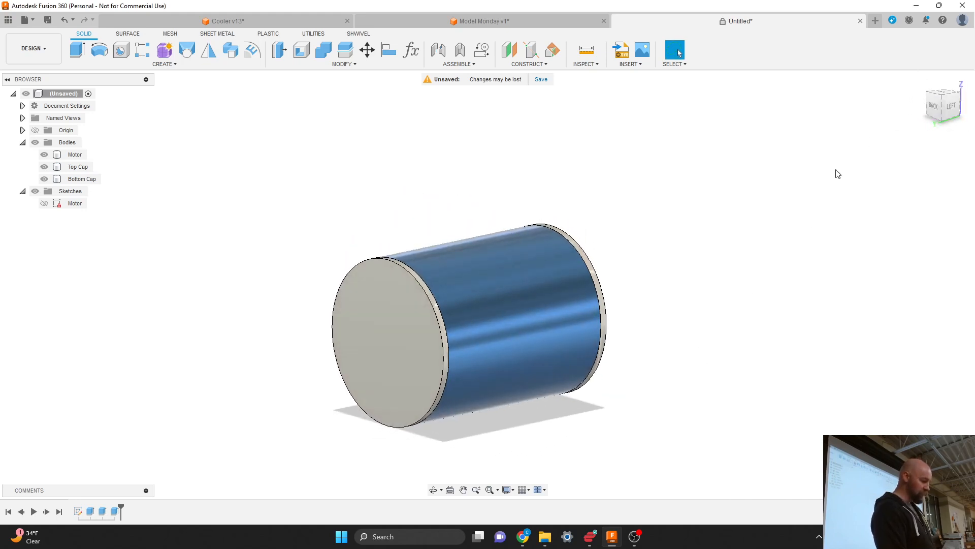
pyautogui.scroll(2, 395, 342)
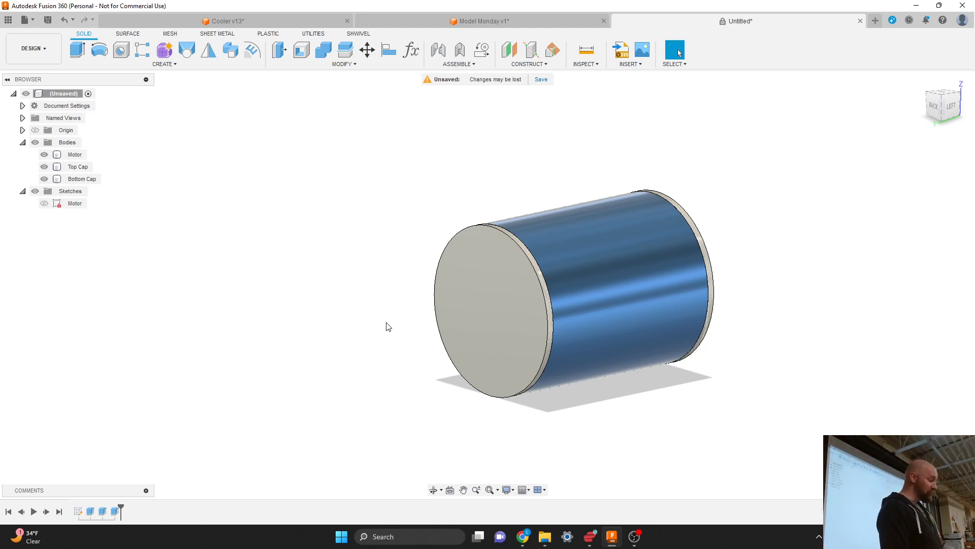
pyautogui.click(172, 65)
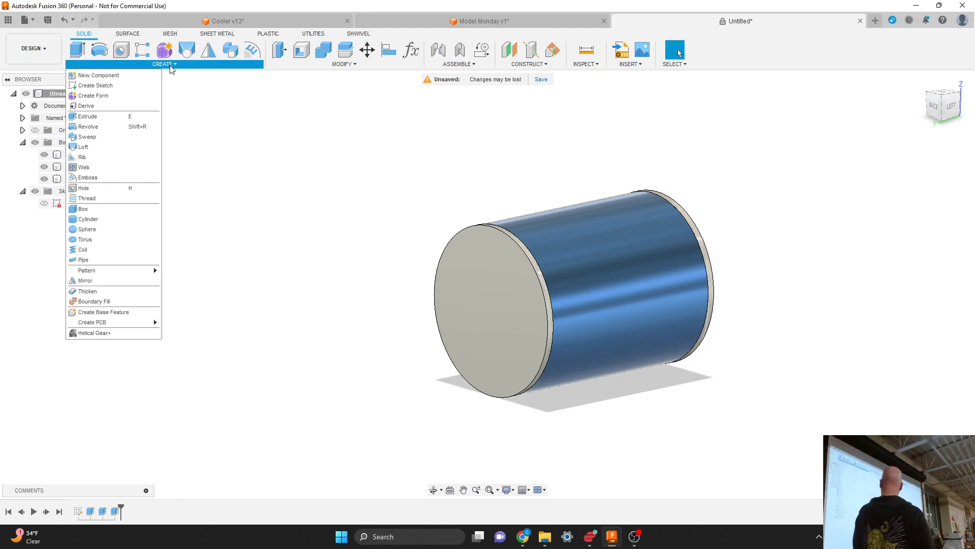
pyautogui.click(110, 86)
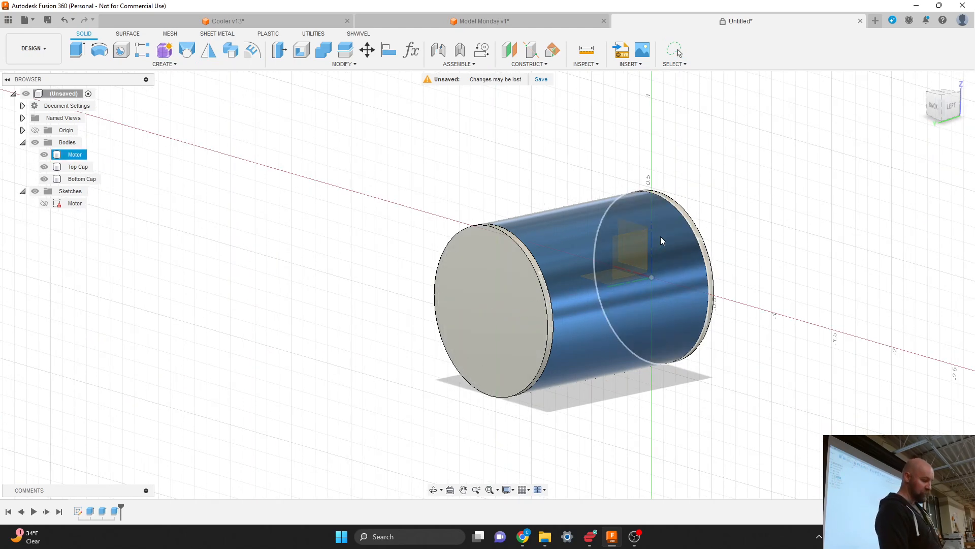
pyautogui.moveTo(946, 106); pyautogui.dragTo(903, 120)
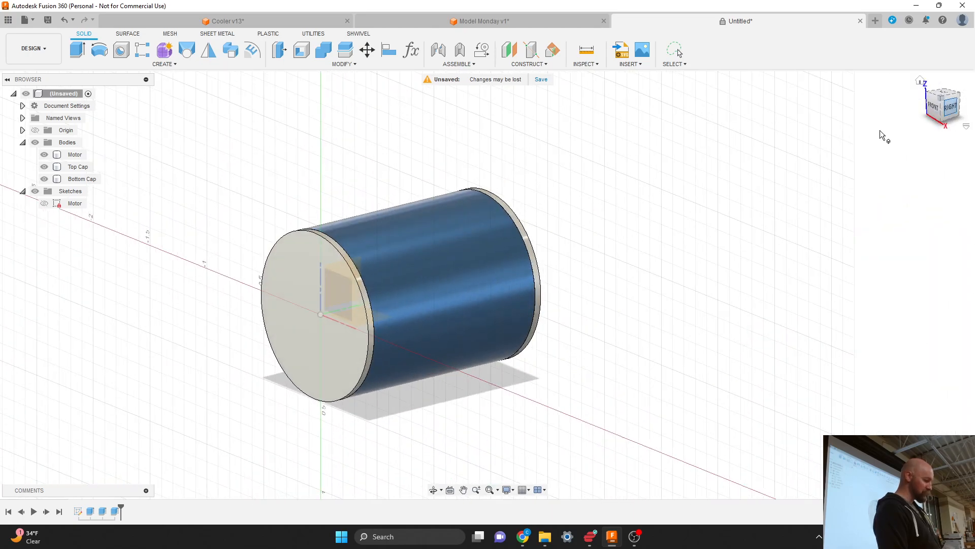
pyautogui.scroll(-3, 827, 162)
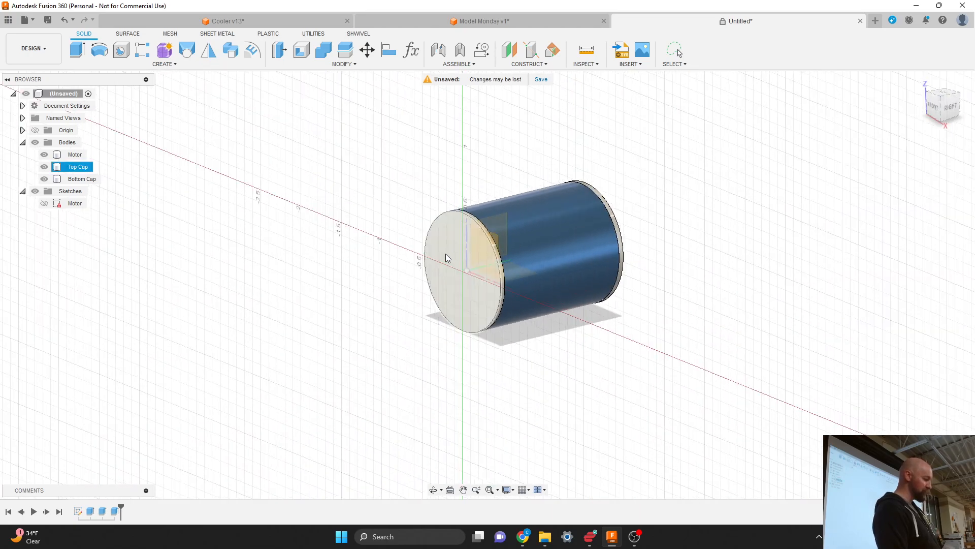
pyautogui.scroll(3, 445, 257)
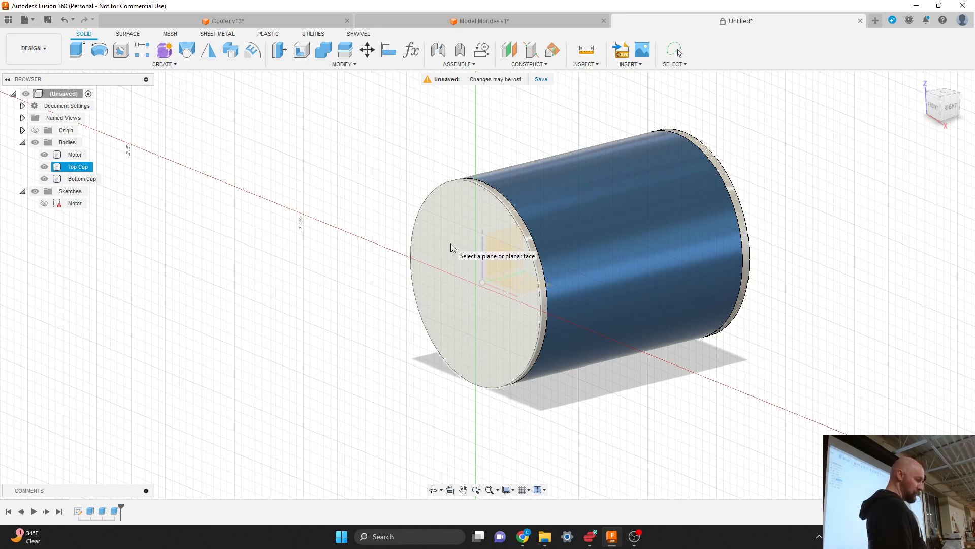
pyautogui.click(450, 246)
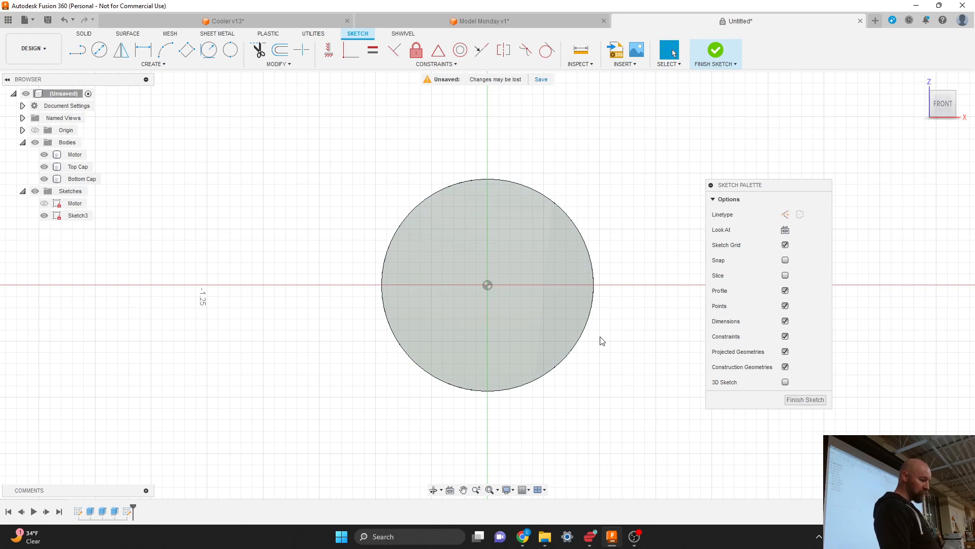
pyautogui.scroll(-3, 601, 341)
pyautogui.scroll(-3, 601, 341)
pyautogui.scroll(-3, 320, 375)
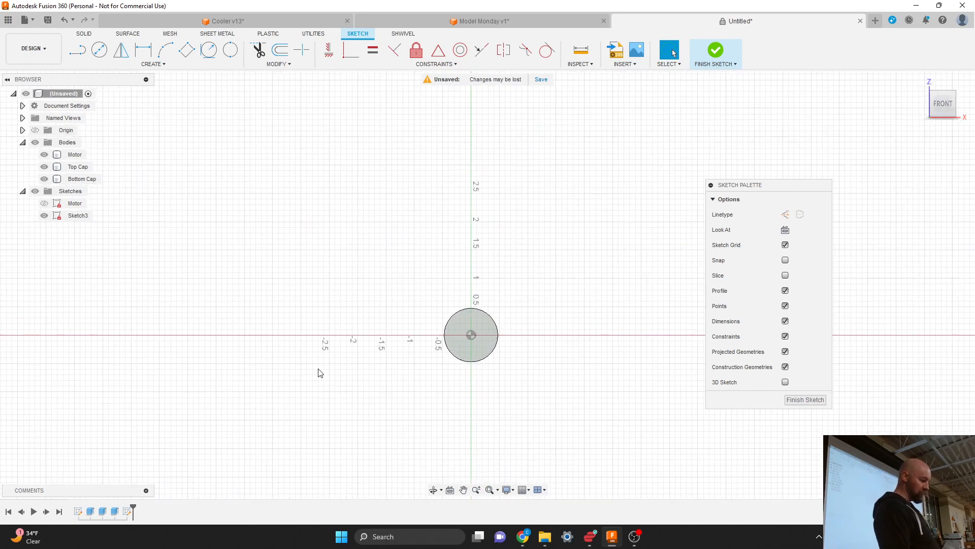
pyautogui.scroll(4, 463, 361)
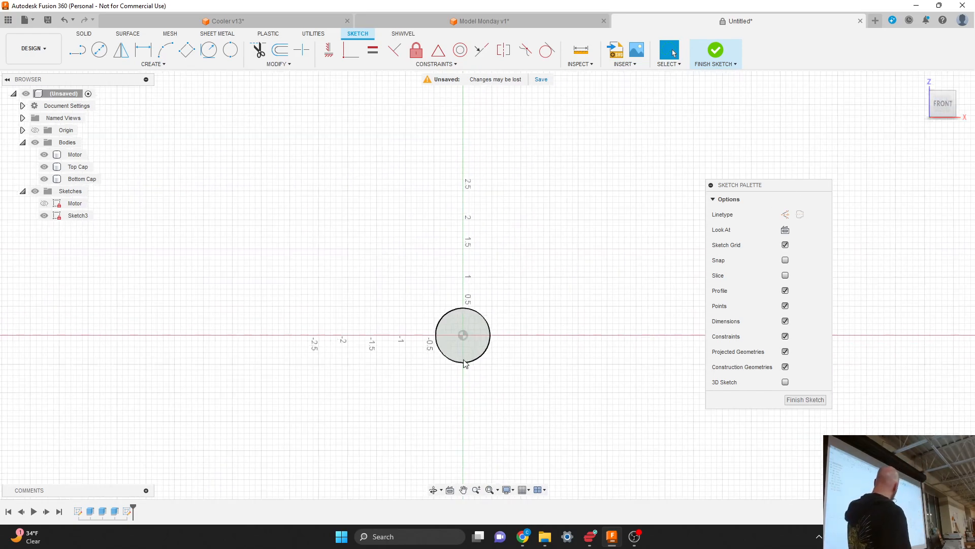
pyautogui.scroll(3, 464, 362)
pyautogui.scroll(3, 490, 216)
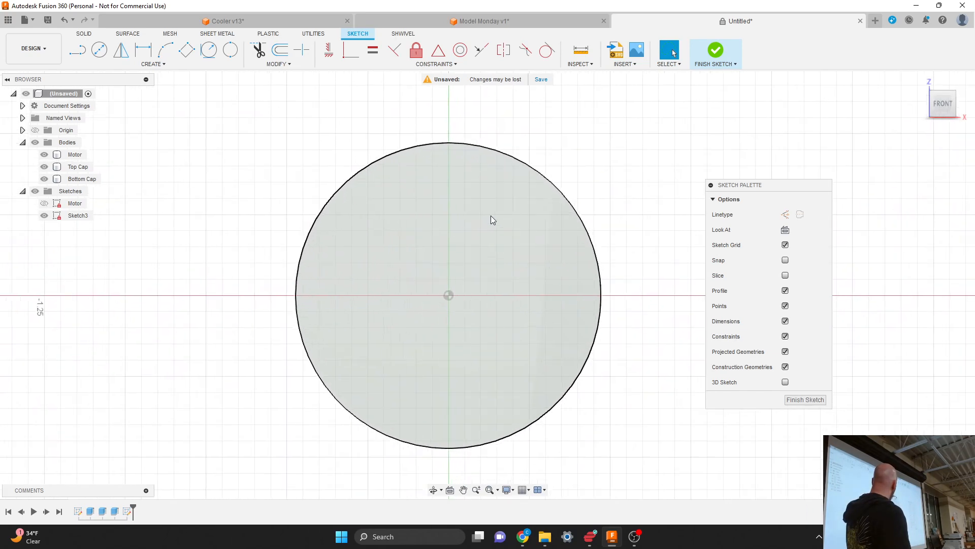
pyautogui.scroll(6, 444, 373)
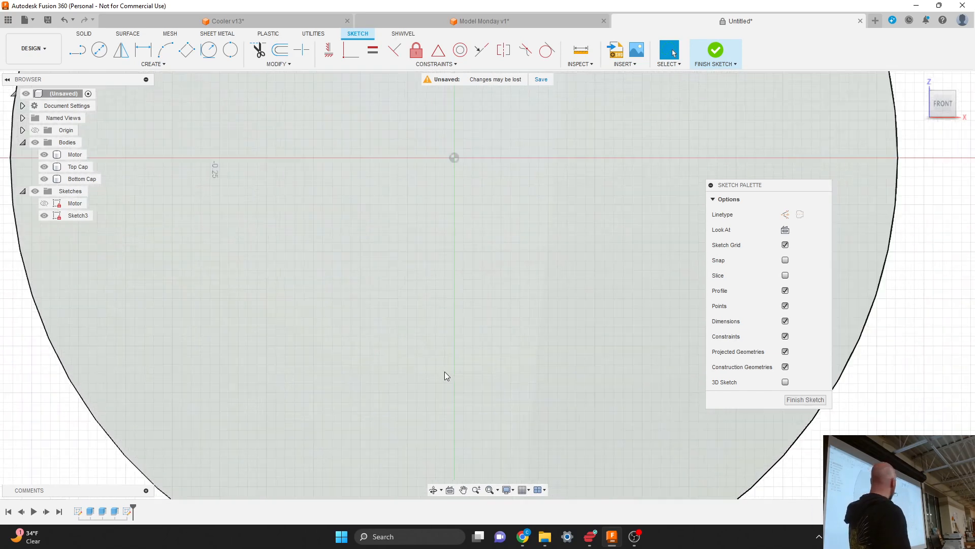
pyautogui.scroll(2, 445, 371)
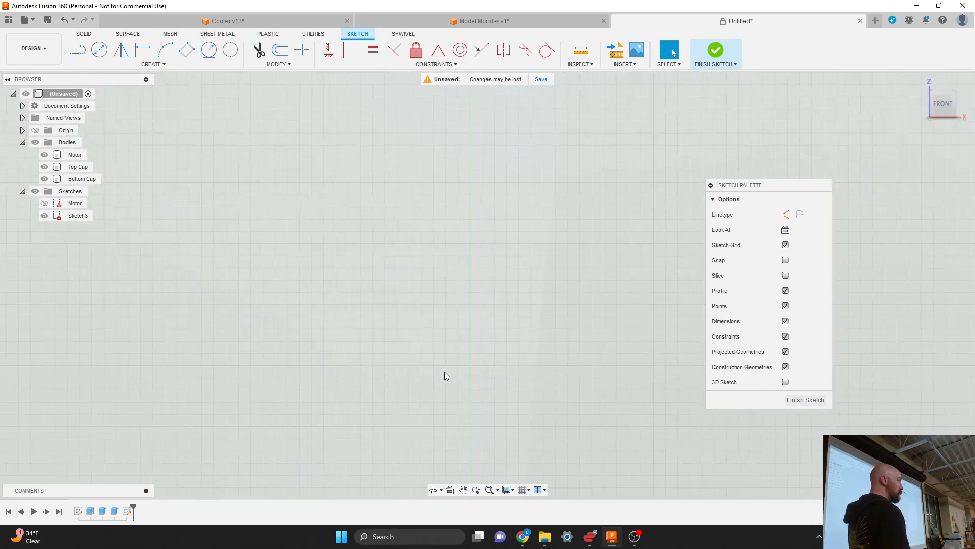
pyautogui.scroll(-4, 445, 373)
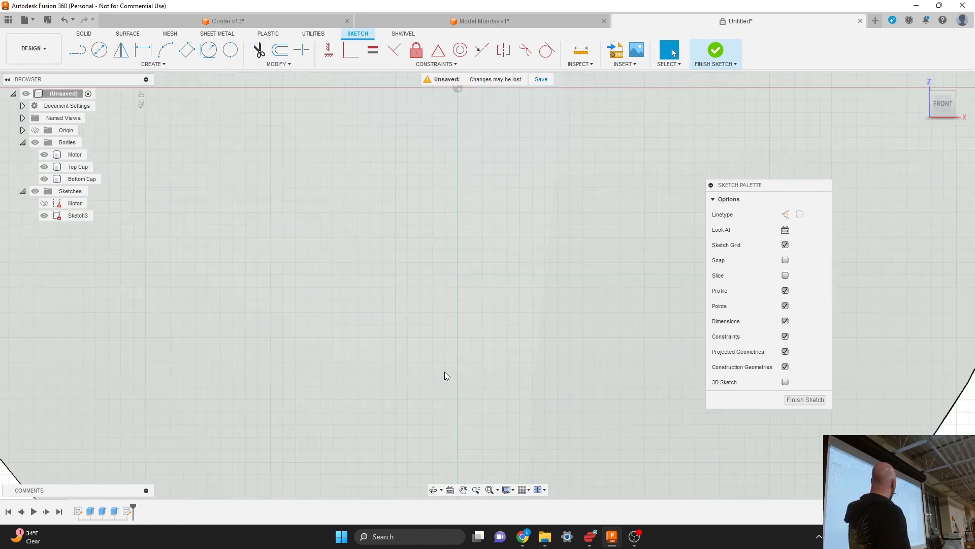
pyautogui.scroll(-2, 486, 495)
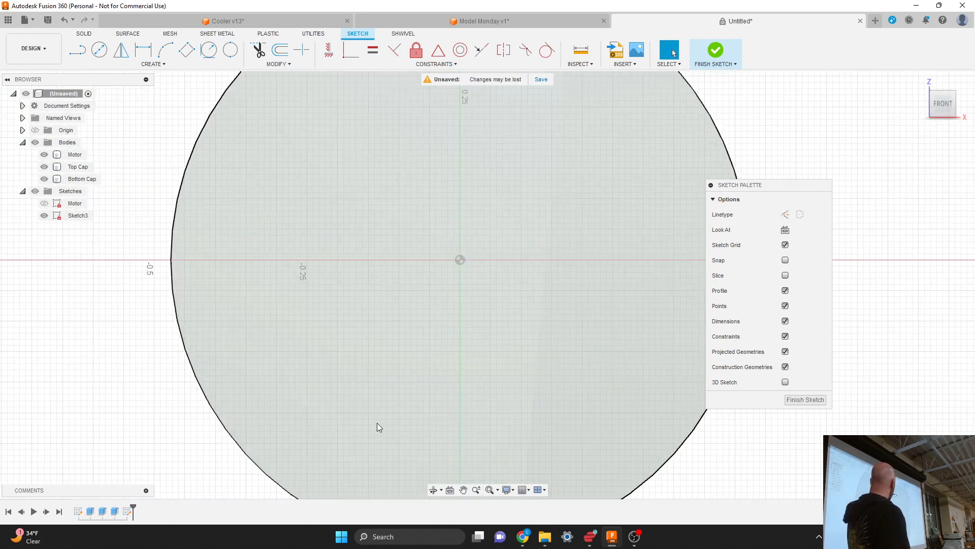
pyautogui.scroll(-2, 376, 423)
pyautogui.scroll(-2, 377, 423)
pyautogui.scroll(-2, 337, 196)
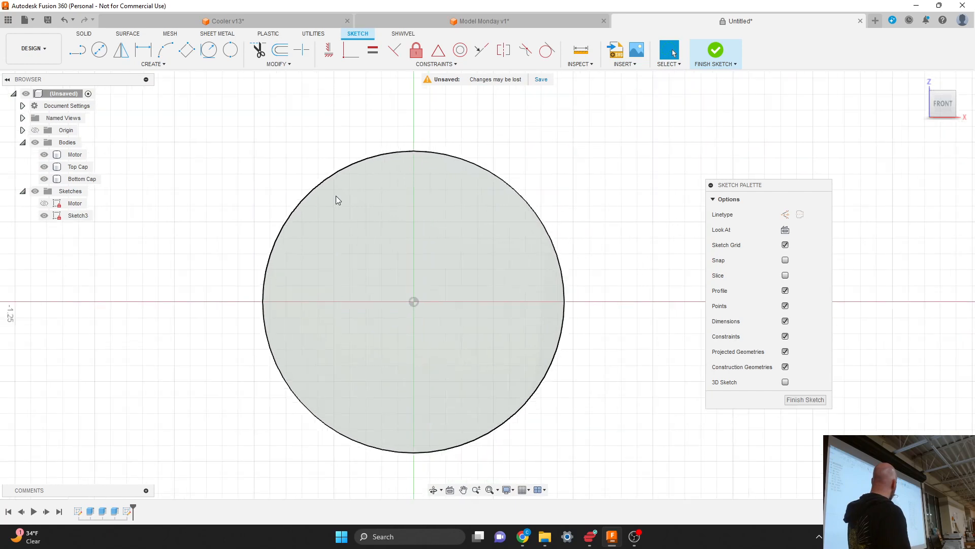
# Draw a 2 mm diameter circle centred on the origin of the cap face and move its dimension label outside the circle.
pyautogui.scroll(2, 510, 335)
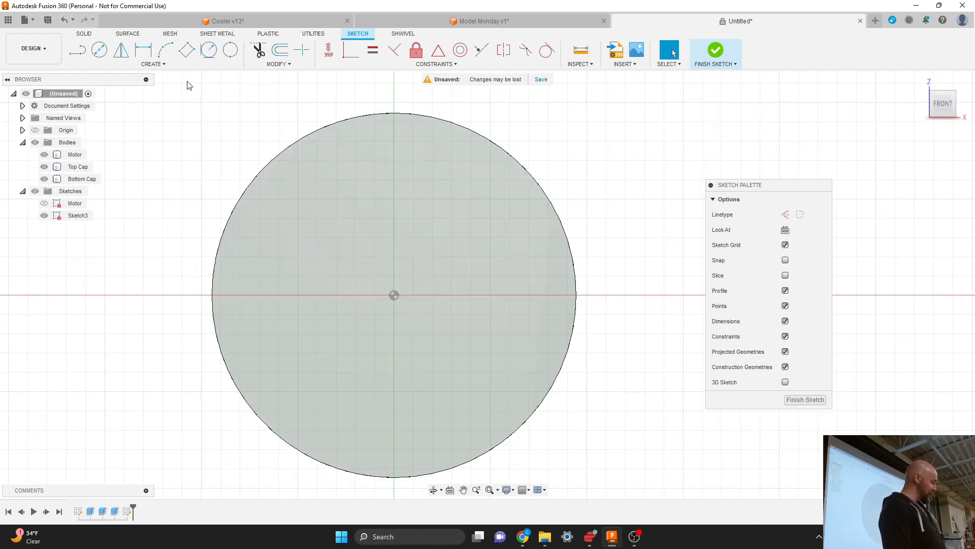
pyautogui.click(151, 65)
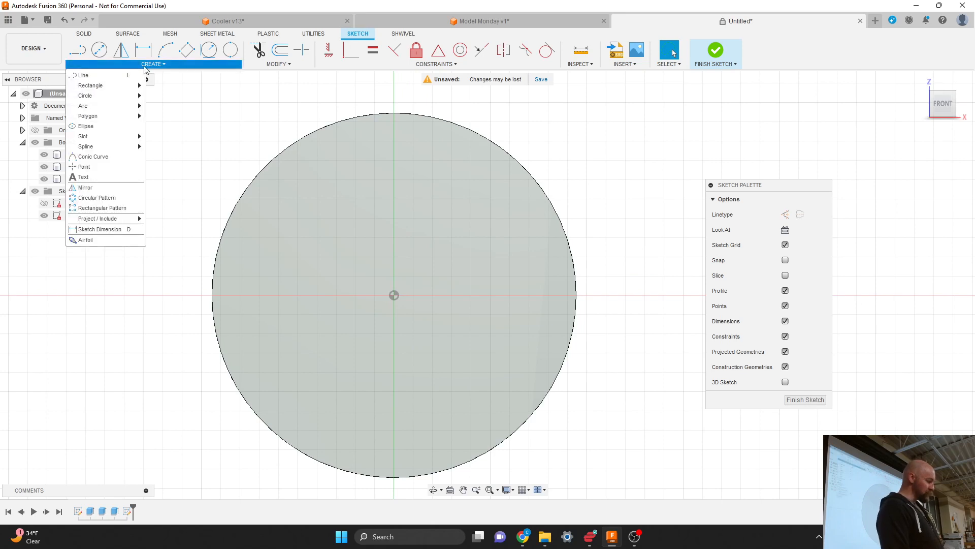
pyautogui.moveTo(133, 95)
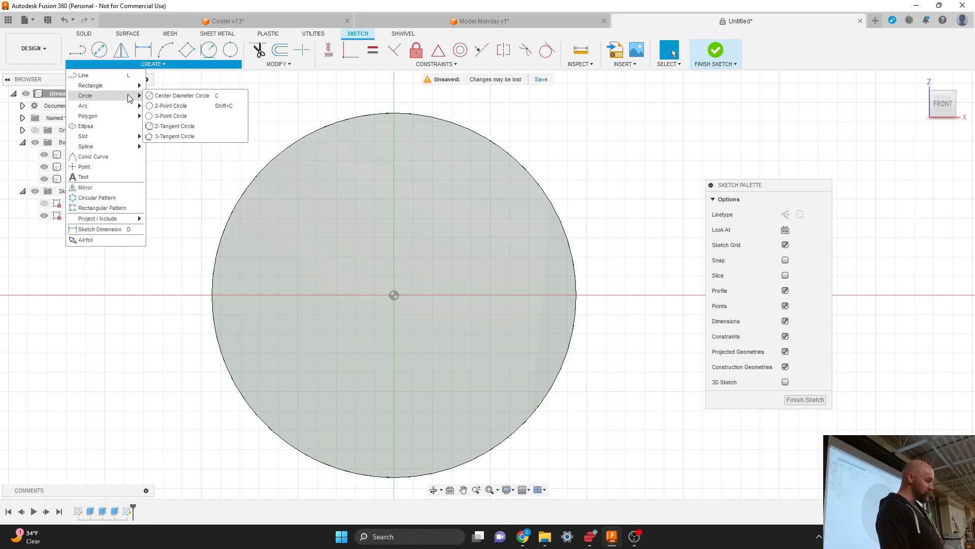
pyautogui.click(163, 96)
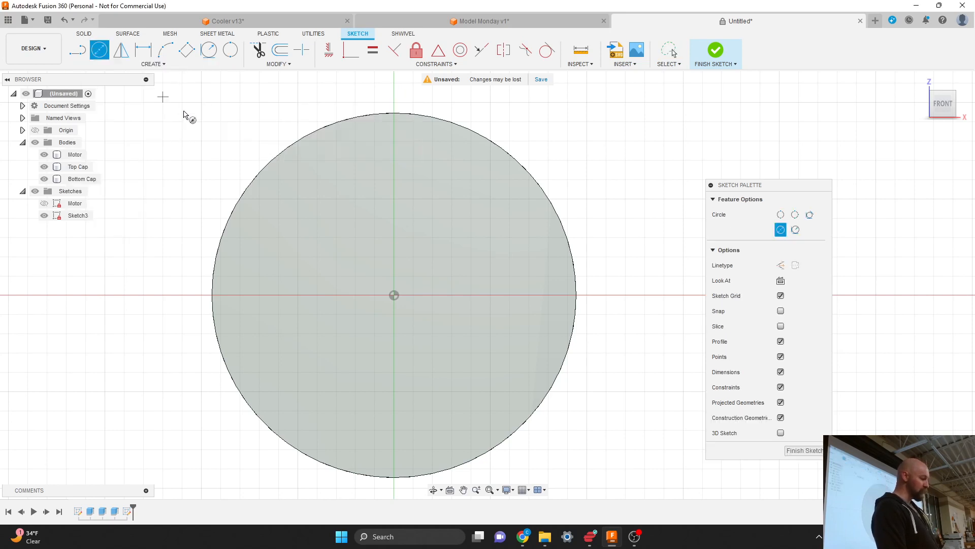
pyautogui.click(395, 296)
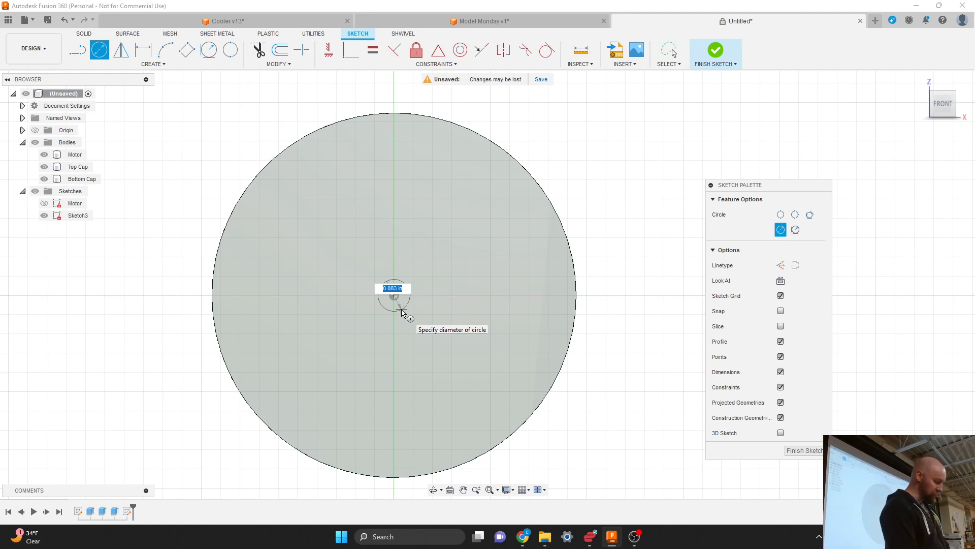
pyautogui.write('2mm')
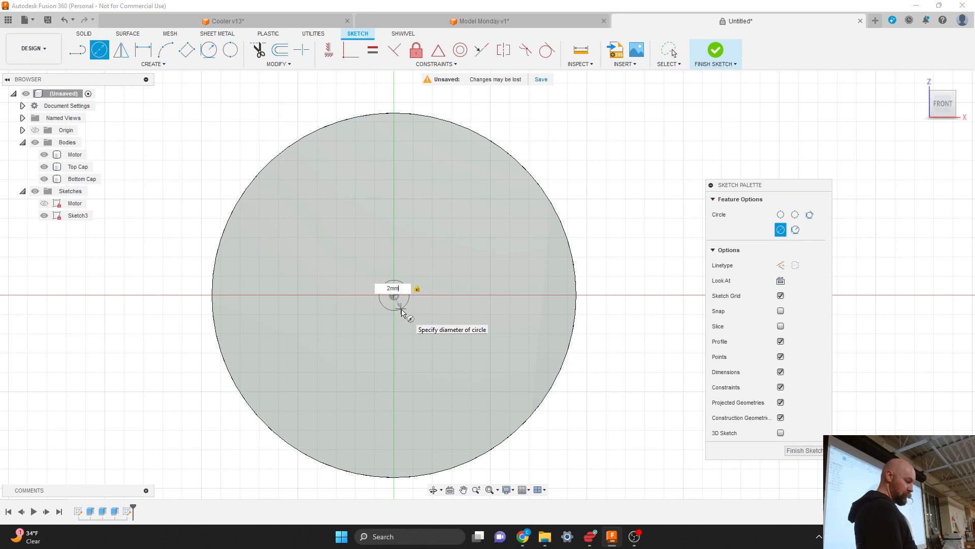
pyautogui.press('Return')
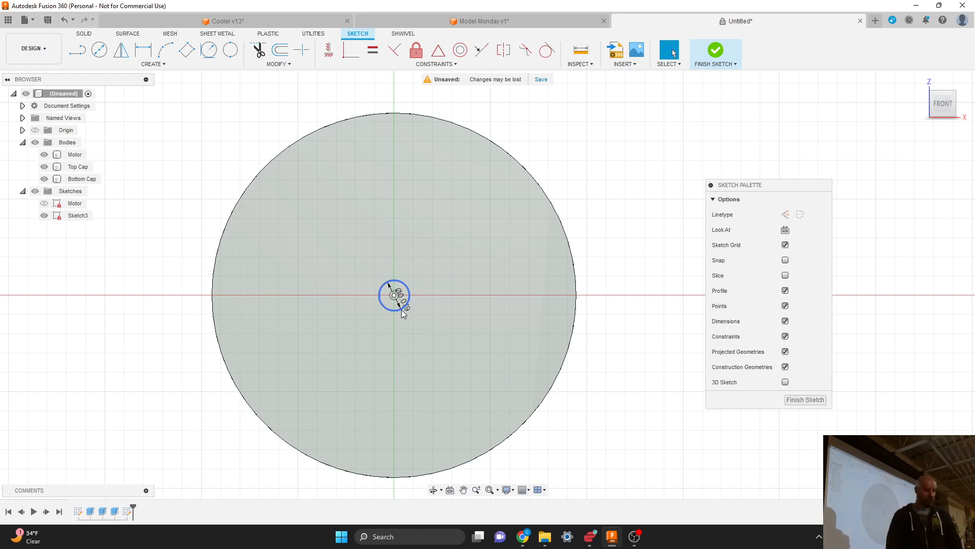
pyautogui.click(405, 313)
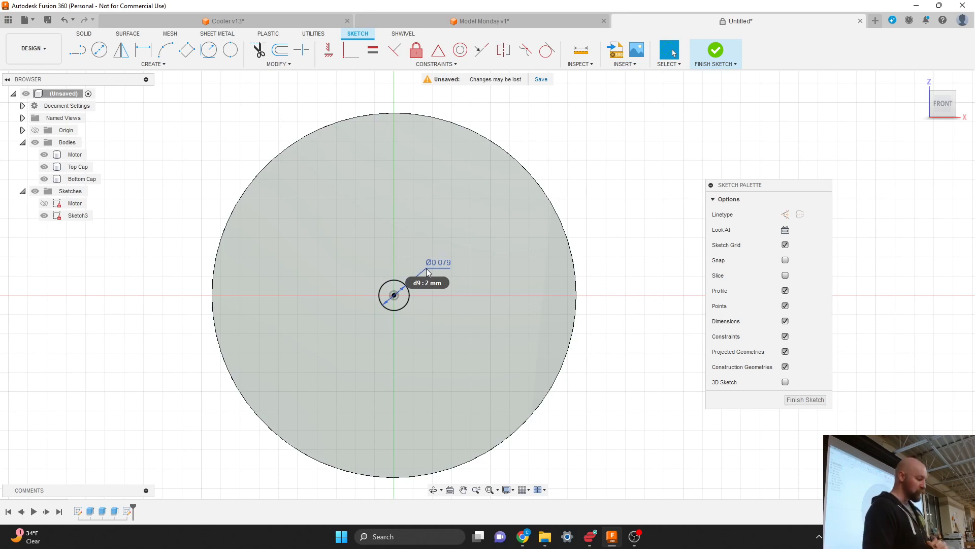
pyautogui.click(426, 273)
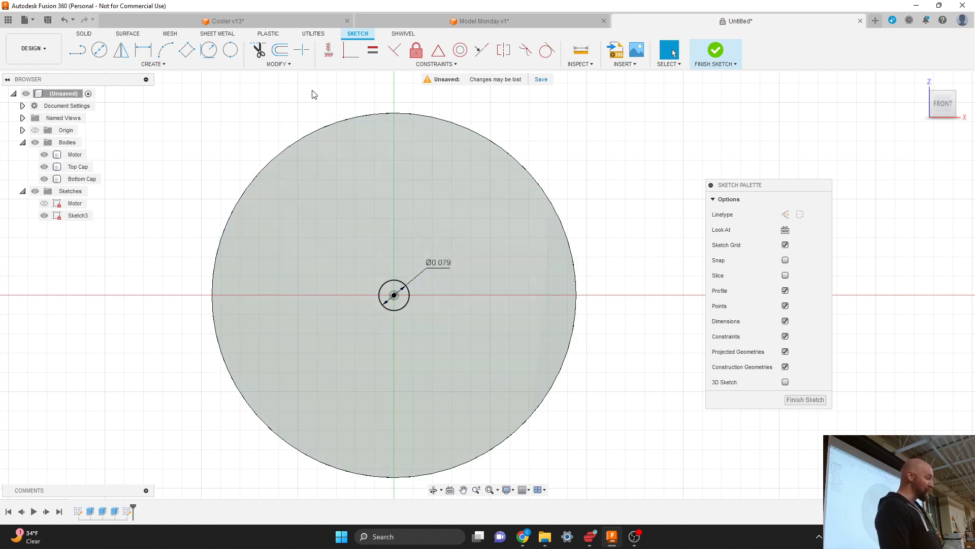
# Draw a 3 mm diameter circle above the centre circle, near the vertical axis, and move its dimension label outside the circle.
pyautogui.click(164, 65)
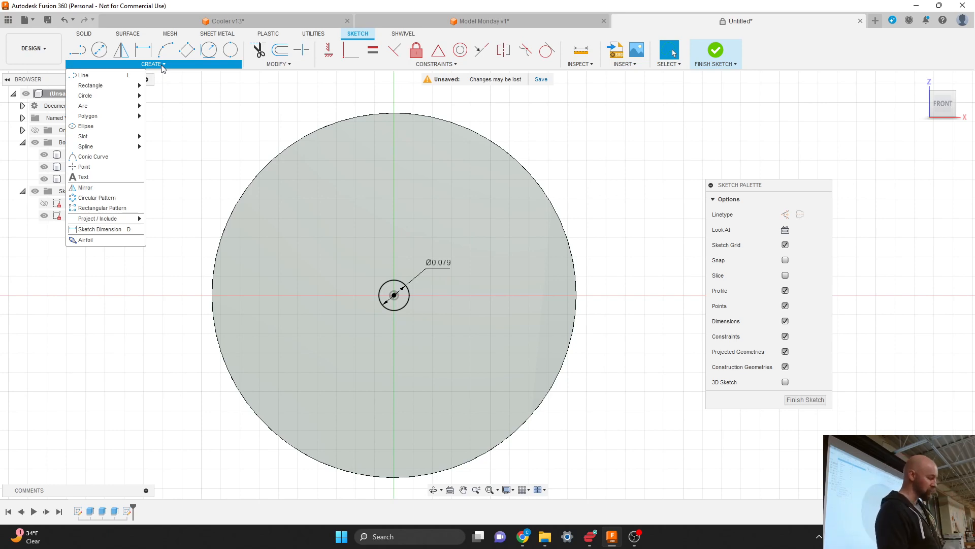
pyautogui.moveTo(127, 100)
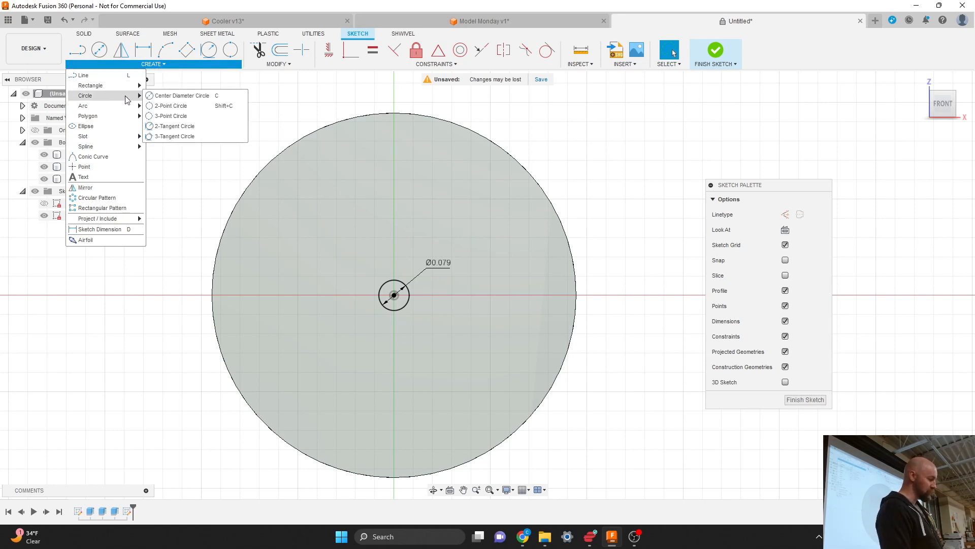
pyautogui.click(171, 96)
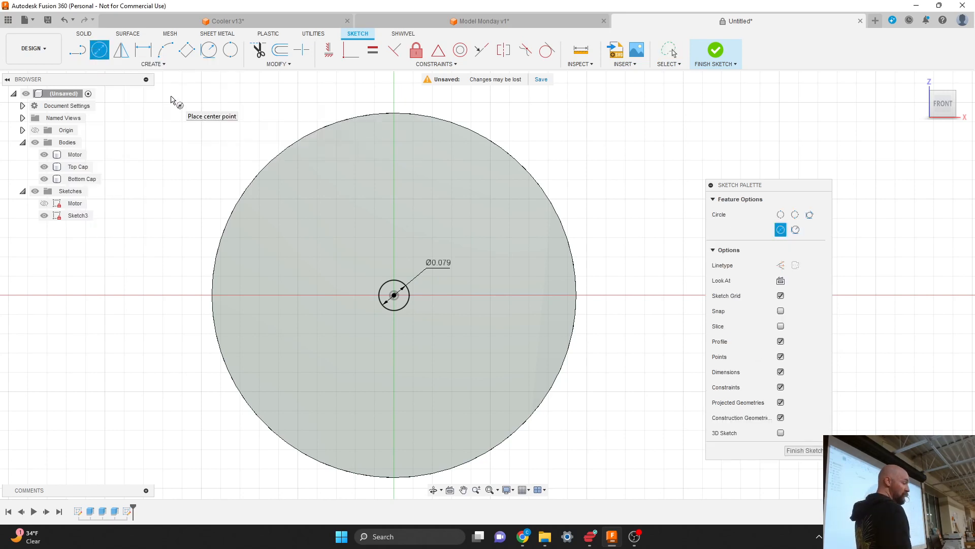
pyautogui.click(153, 66)
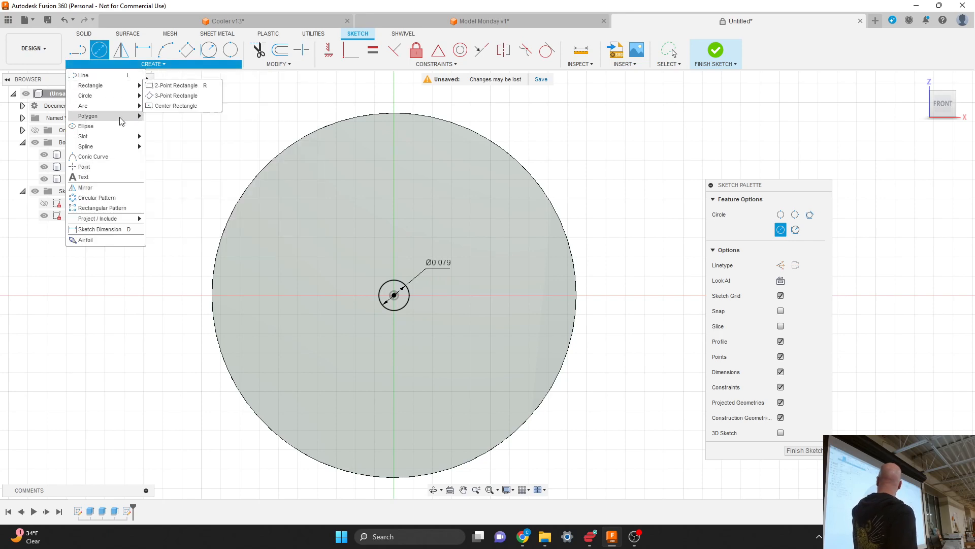
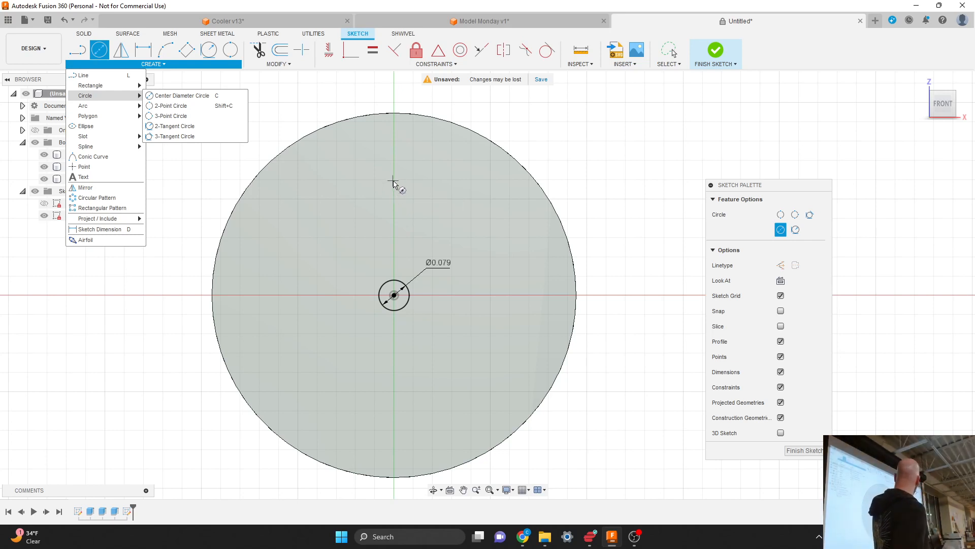
pyautogui.click(392, 182)
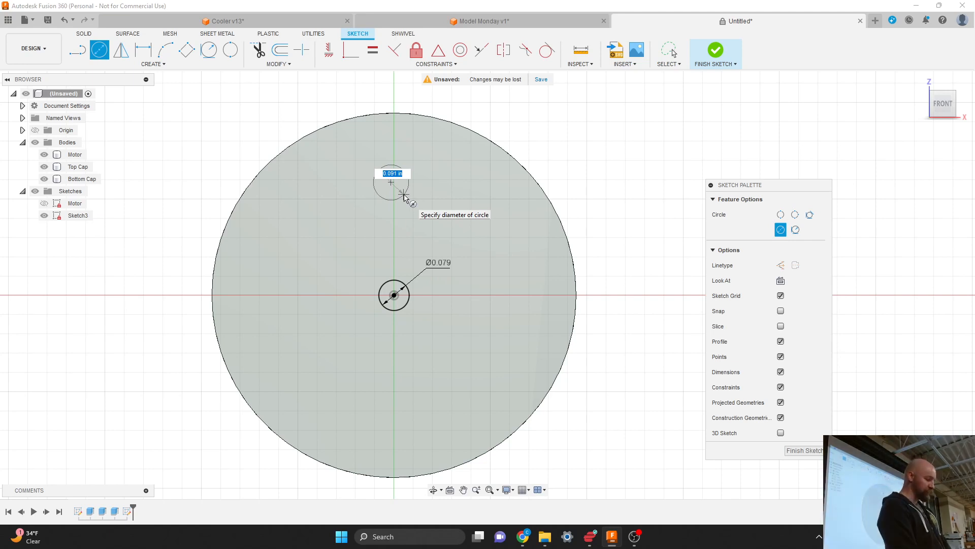
pyautogui.write('3mm')
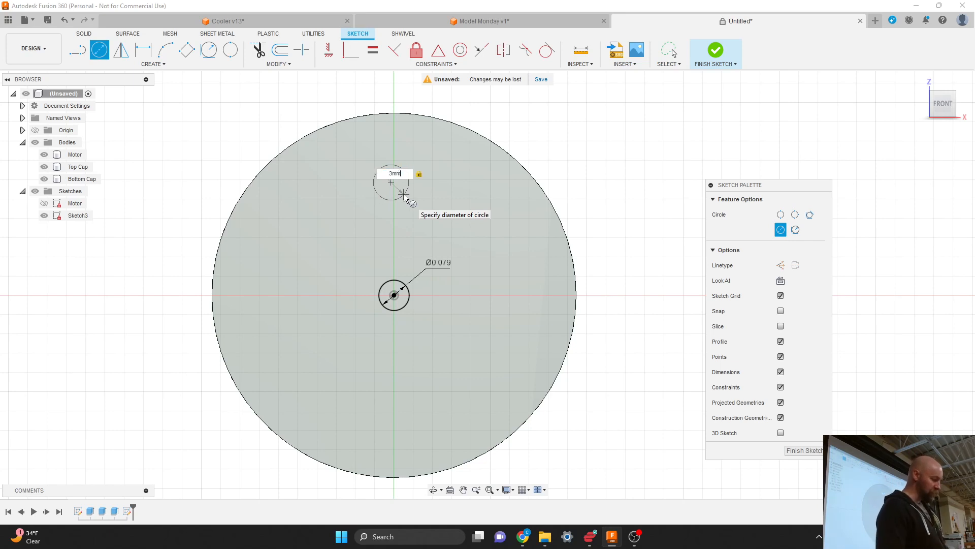
pyautogui.press('Tab')
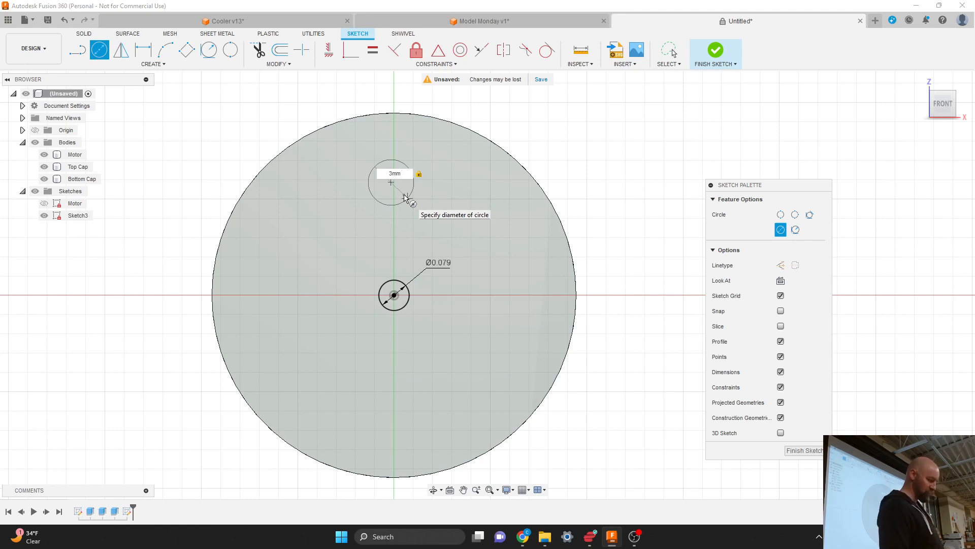
pyautogui.press('Return')
pyautogui.press('Escape')
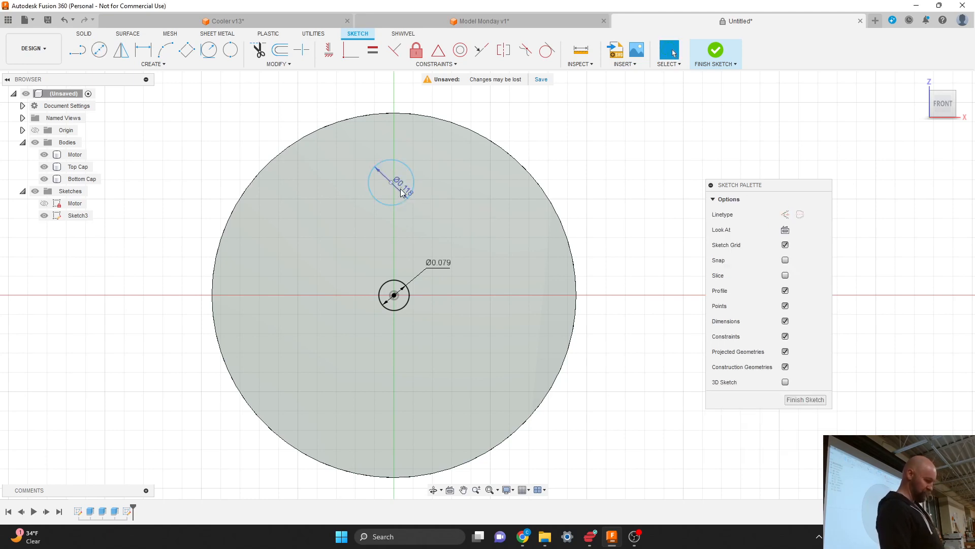
pyautogui.moveTo(394, 183)
pyautogui.mouseDown()
pyautogui.moveTo(444, 201)
pyautogui.moveTo(441, 192)
pyautogui.moveTo(454, 213)
pyautogui.moveTo(413, 222)
pyautogui.moveTo(411, 212)
pyautogui.moveTo(426, 212)
pyautogui.moveTo(428, 190)
pyautogui.moveTo(427, 199)
pyautogui.moveTo(412, 185)
pyautogui.moveTo(377, 189)
pyautogui.moveTo(394, 182)
pyautogui.moveTo(395, 191)
pyautogui.moveTo(370, 189)
pyautogui.moveTo(405, 181)
pyautogui.moveTo(380, 188)
pyautogui.moveTo(401, 189)
pyautogui.moveTo(429, 166)
pyautogui.mouseUp()
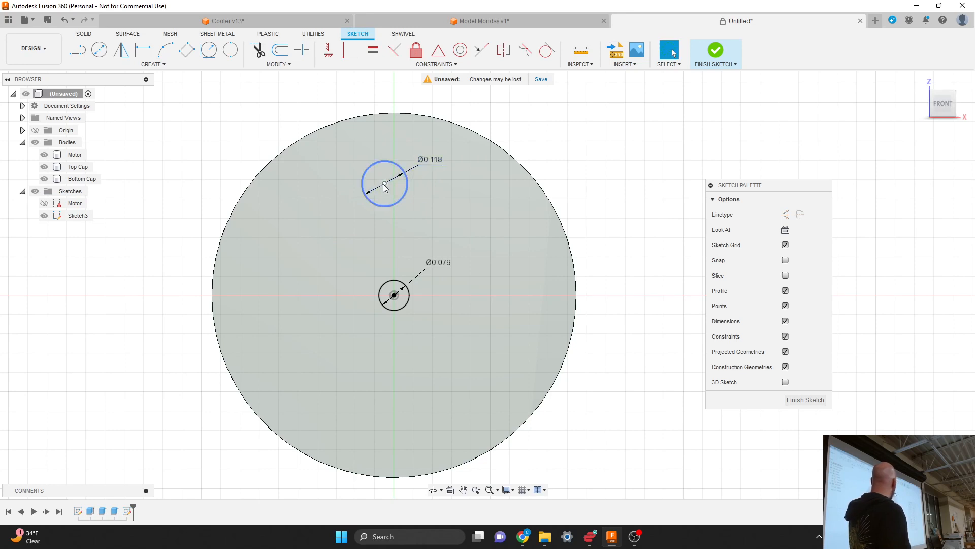
# Shift the 3 mm circle slightly up and away from the vertical axis, and move its diameter label to the circle's left side.
pyautogui.moveTo(379, 184)
pyautogui.mouseDown()
pyautogui.moveTo(401, 193)
pyautogui.moveTo(384, 173)
pyautogui.moveTo(377, 180)
pyautogui.mouseUp()
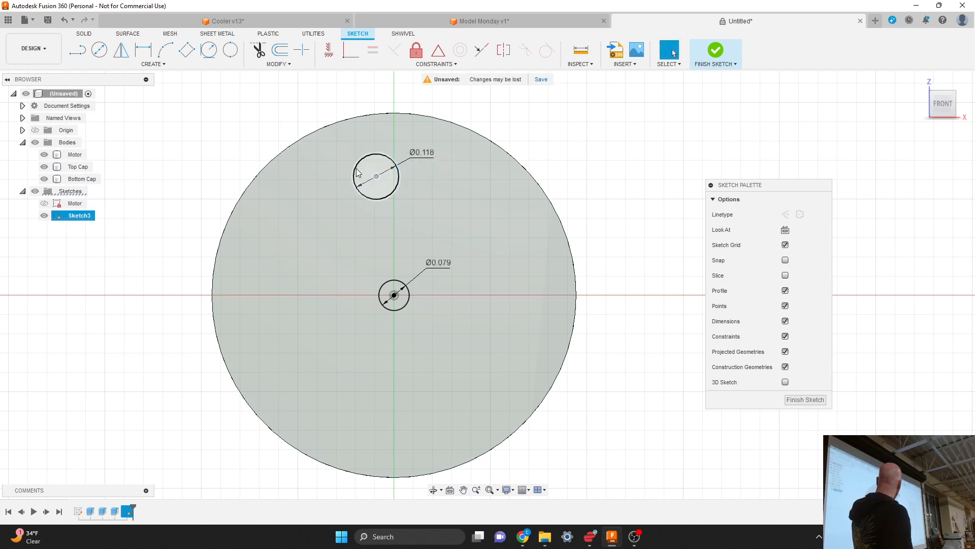
pyautogui.click(269, 127)
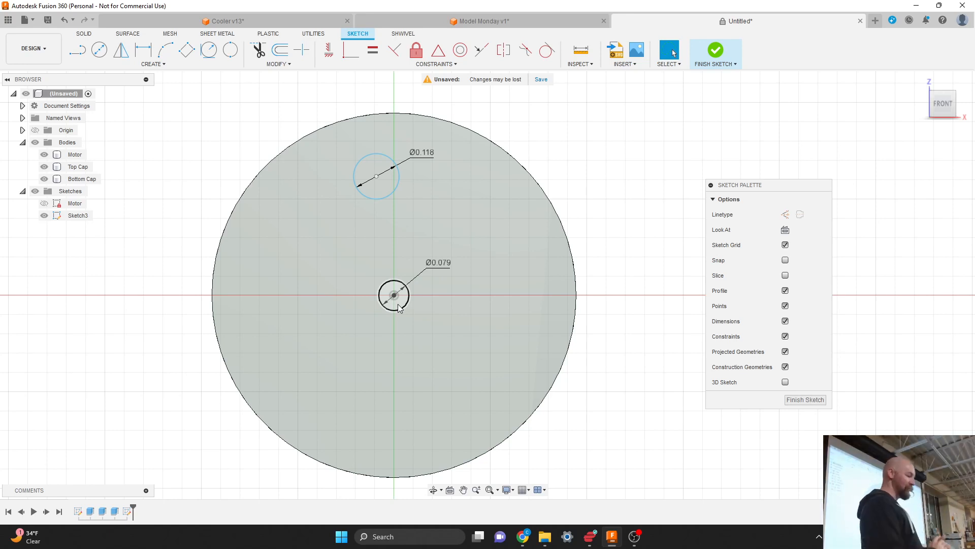
pyautogui.press('Escape')
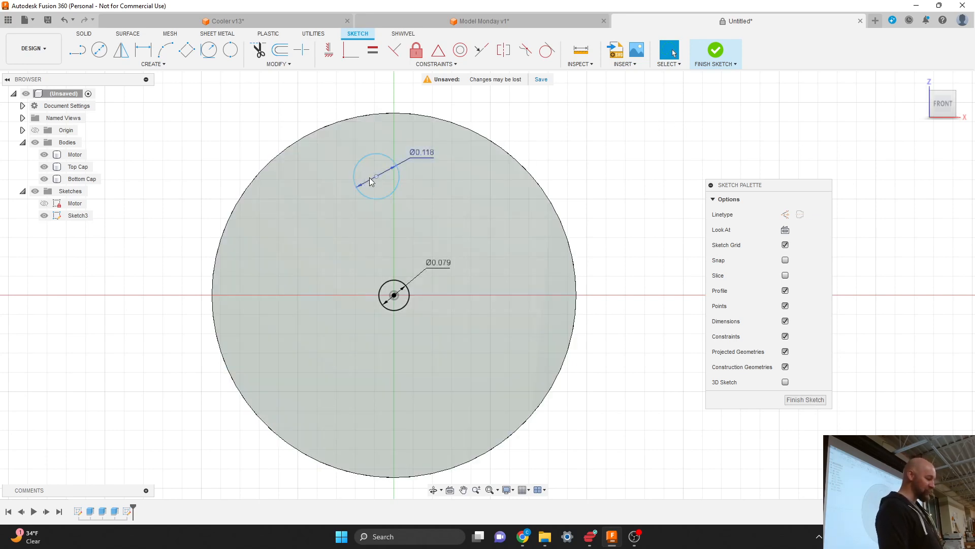
pyautogui.moveTo(372, 179); pyautogui.dragTo(331, 167)
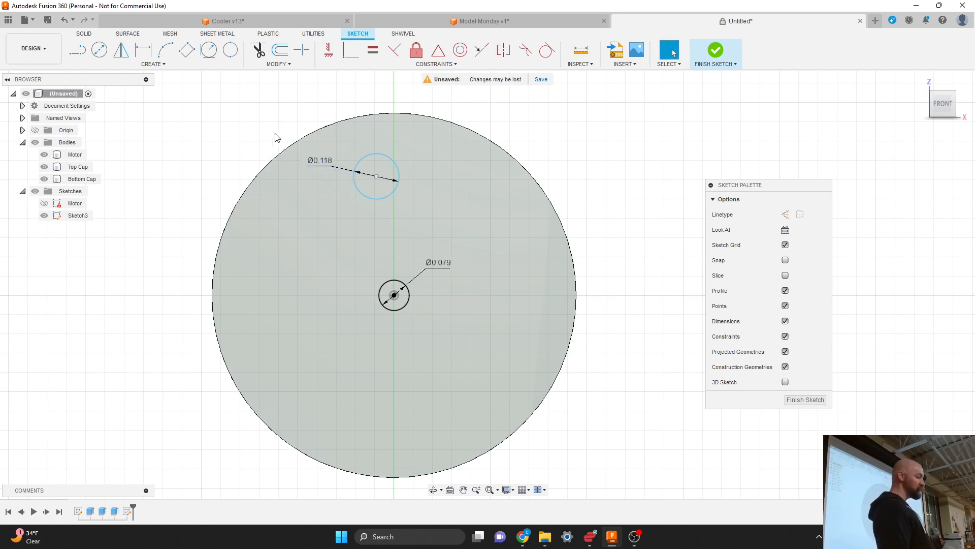
pyautogui.click(164, 65)
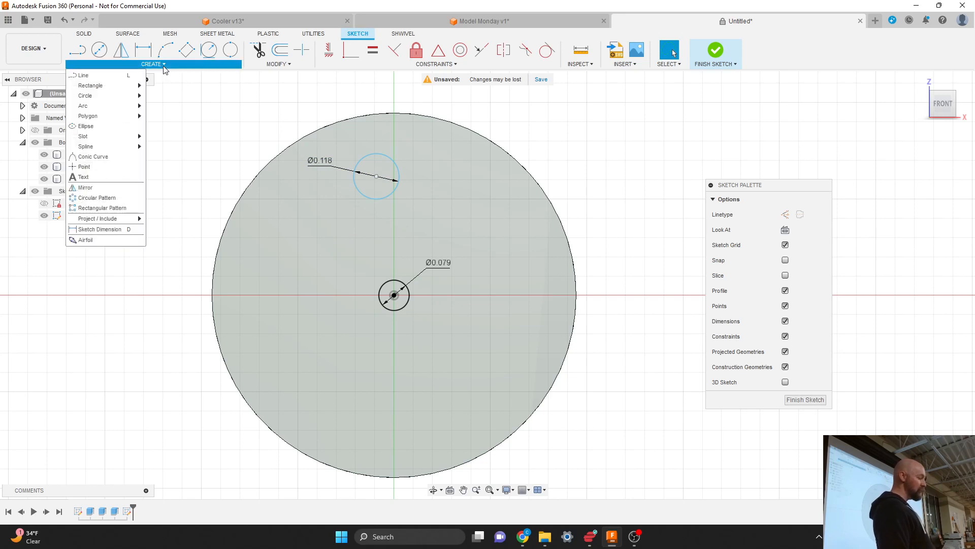
pyautogui.click(111, 229)
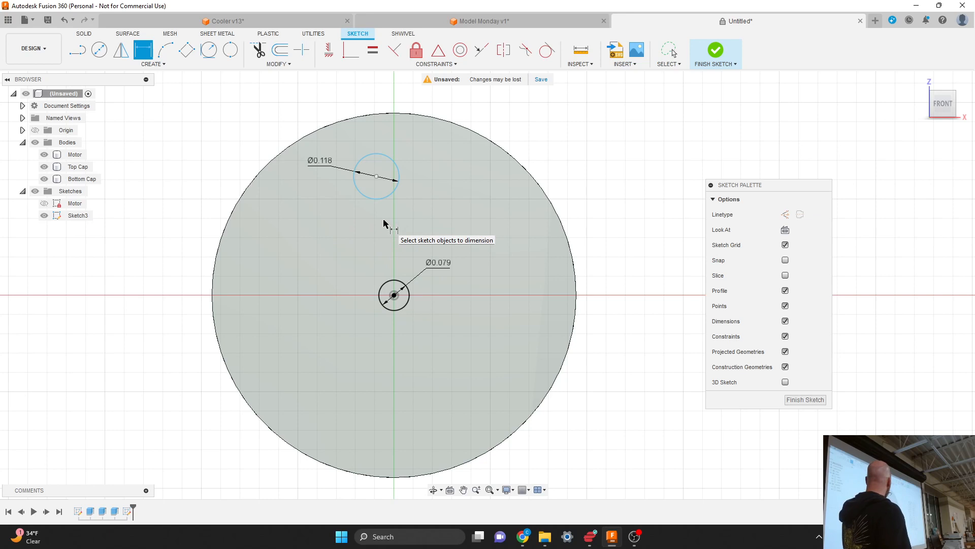
pyautogui.press('Escape')
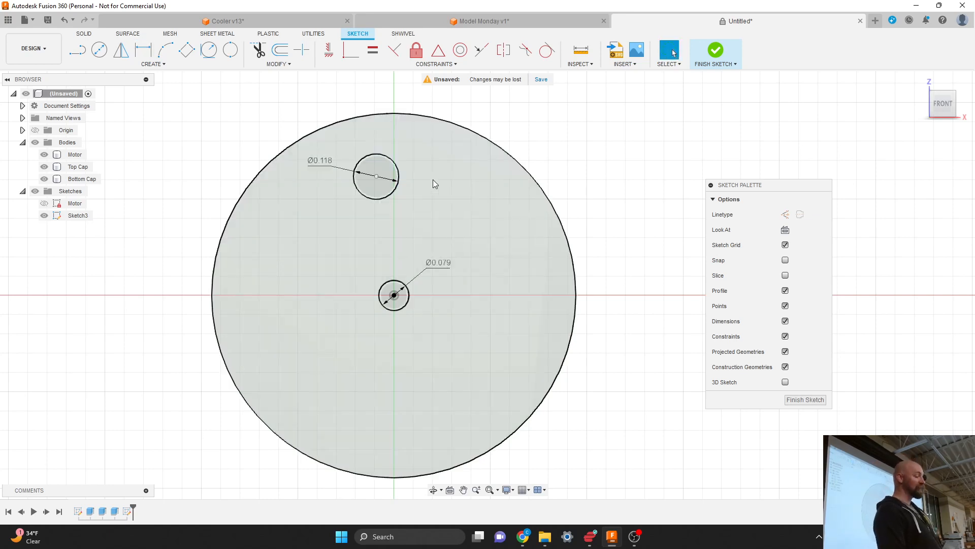
pyautogui.click(399, 176)
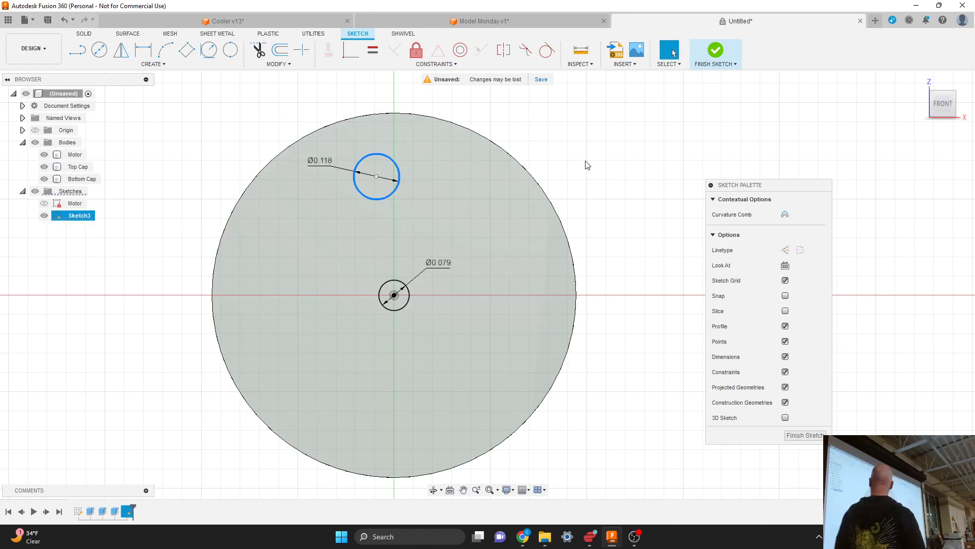
pyautogui.click(563, 135)
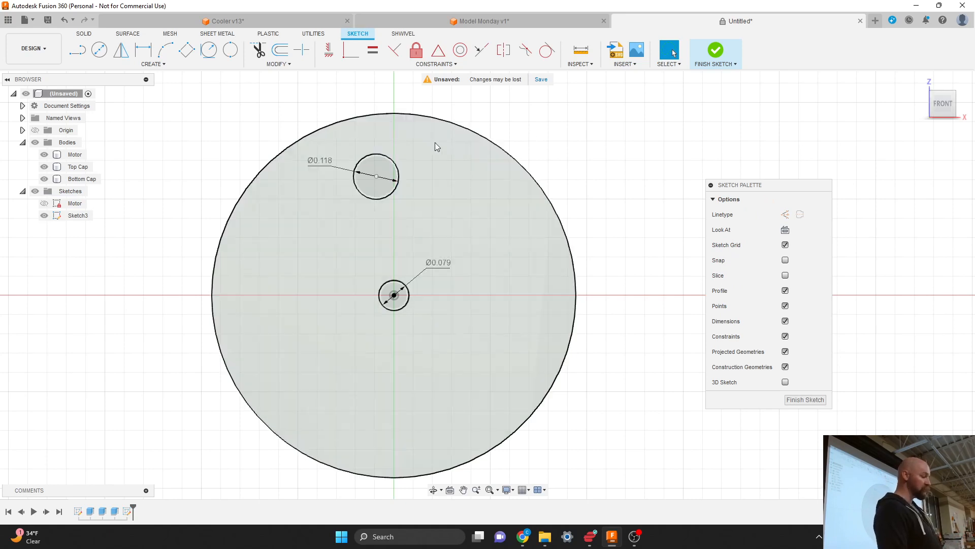
pyautogui.click(397, 164)
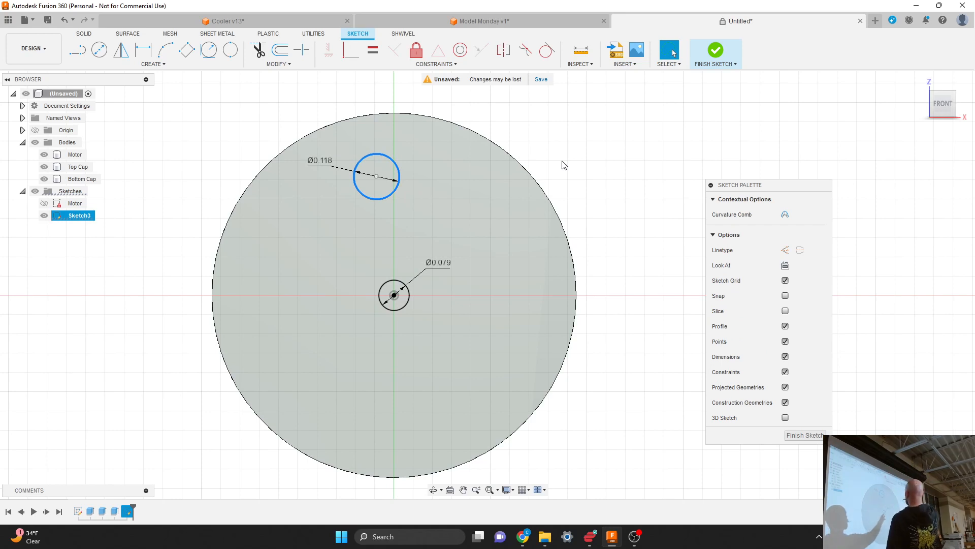
pyautogui.press('Escape')
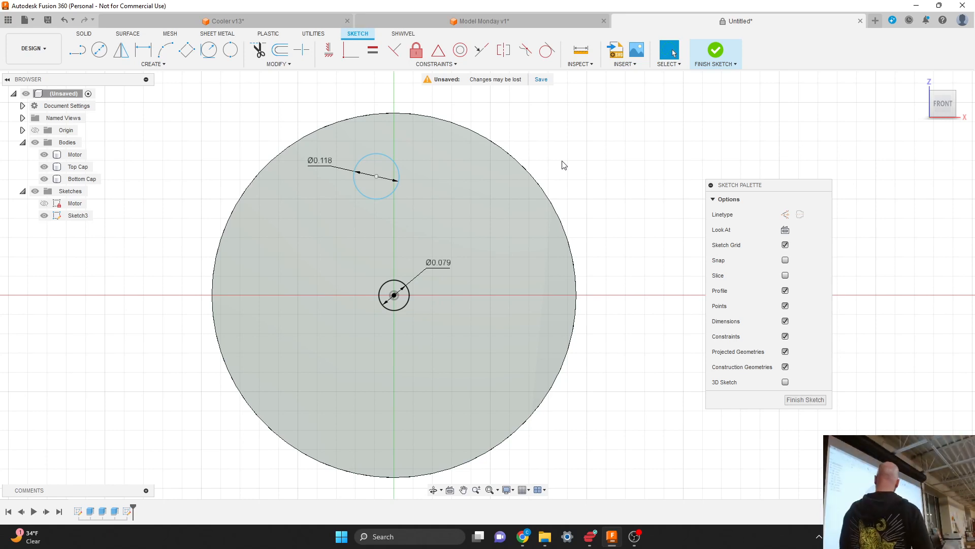
# Dimension the direct distance between the centres of the 3 mm circle and the origin circle as 17mm/2.
pyautogui.click(153, 64)
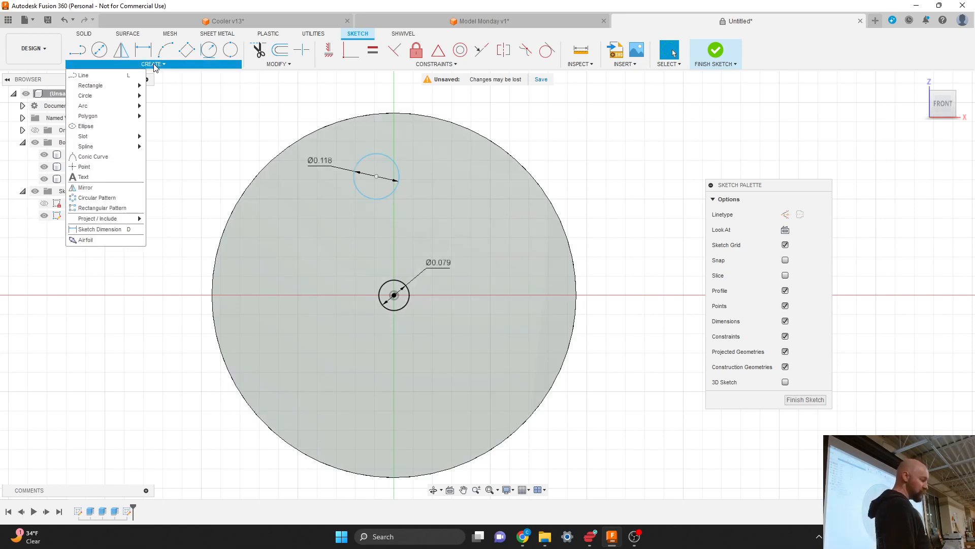
pyautogui.click(119, 235)
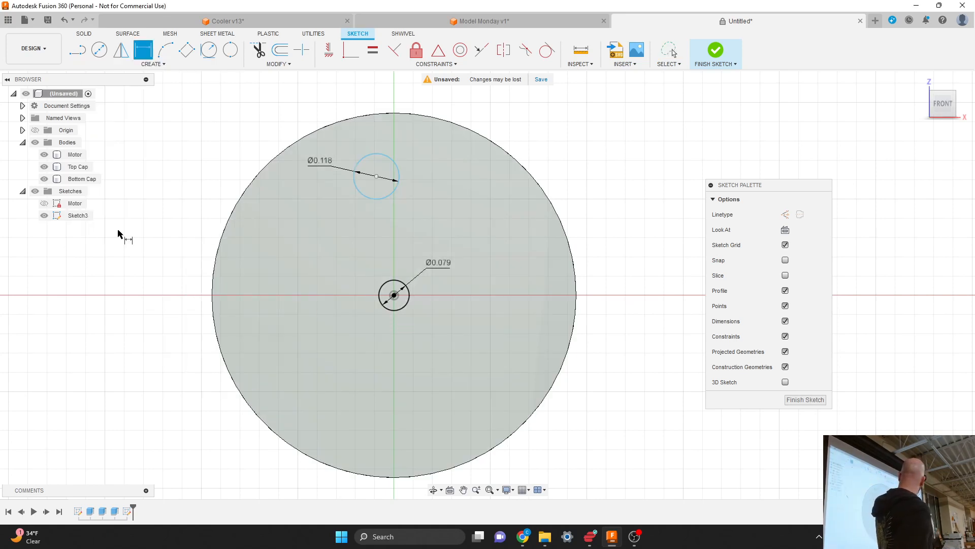
pyautogui.click(377, 175)
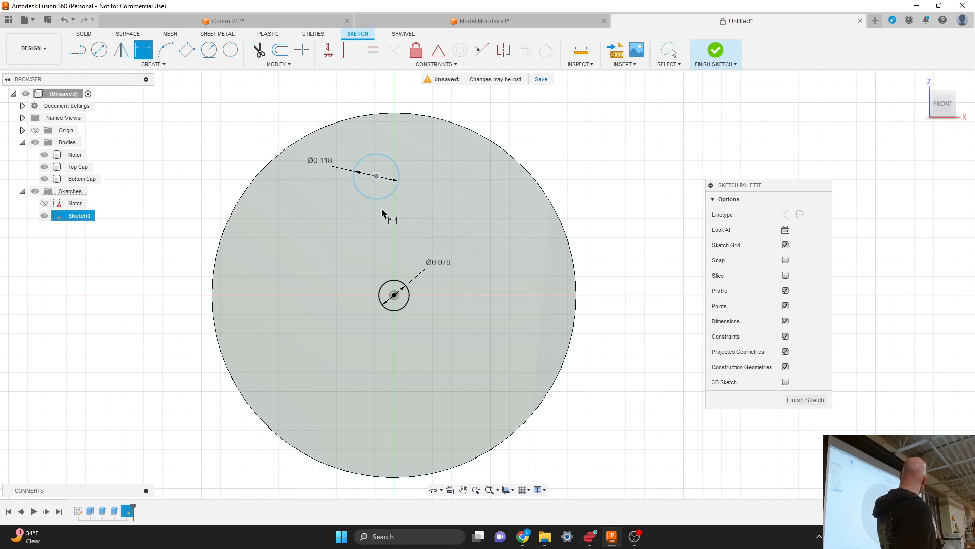
pyautogui.click(394, 295)
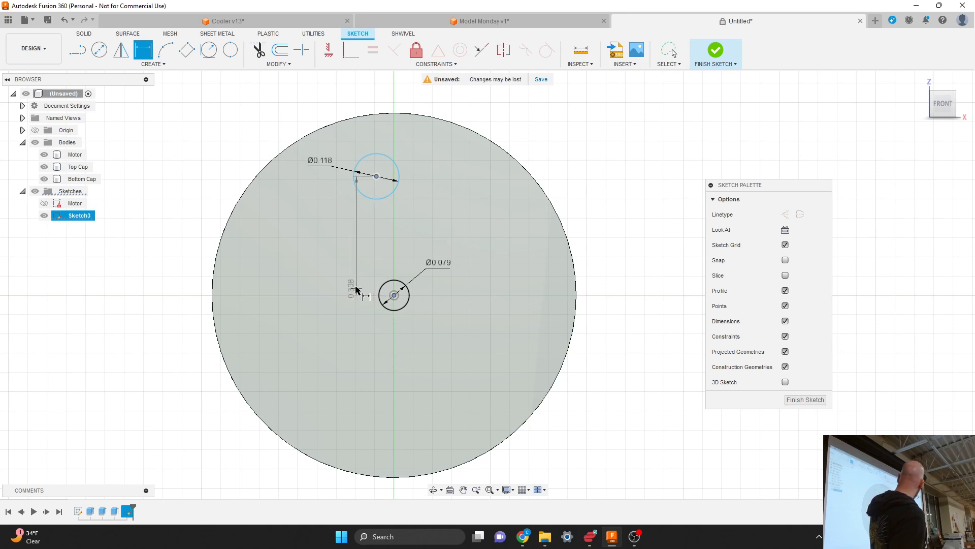
pyautogui.click(385, 234)
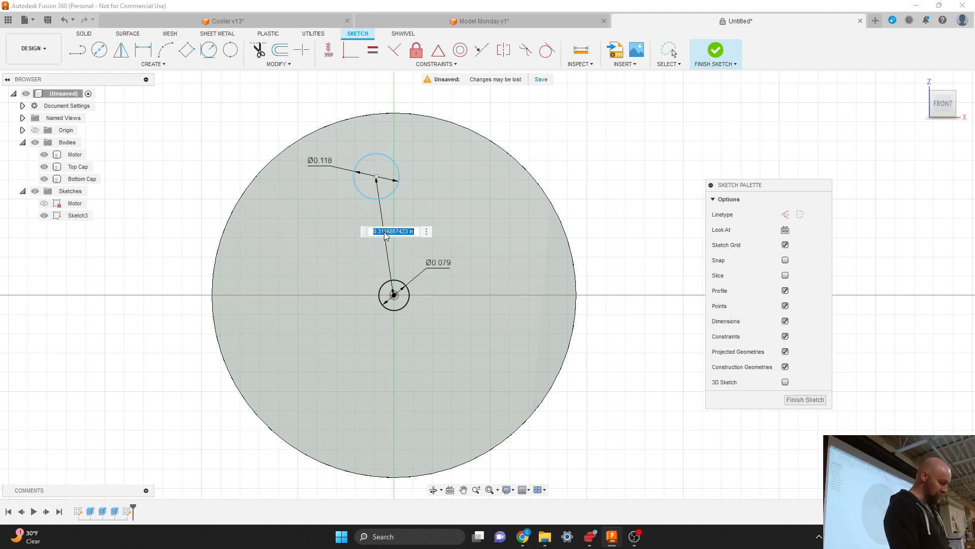
pyautogui.write('17mm')
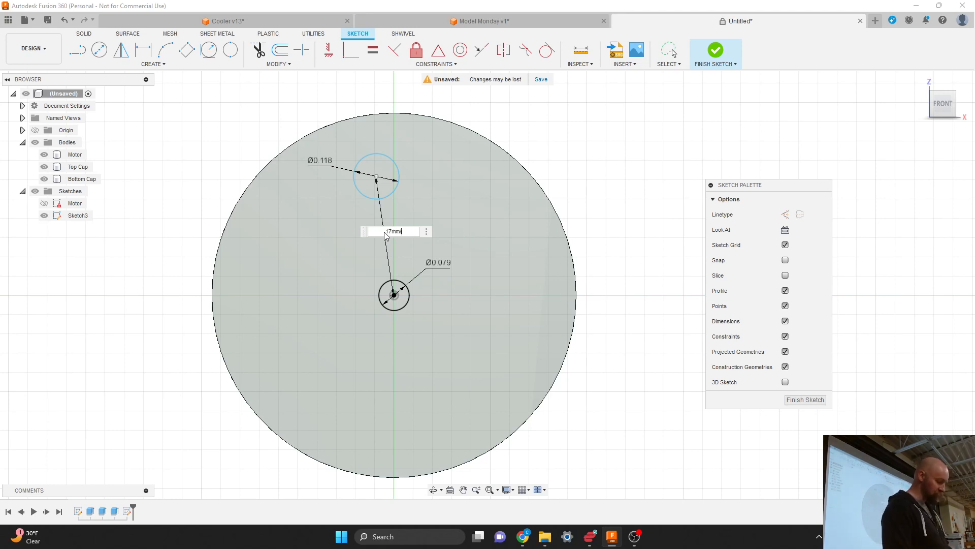
pyautogui.write('/2')
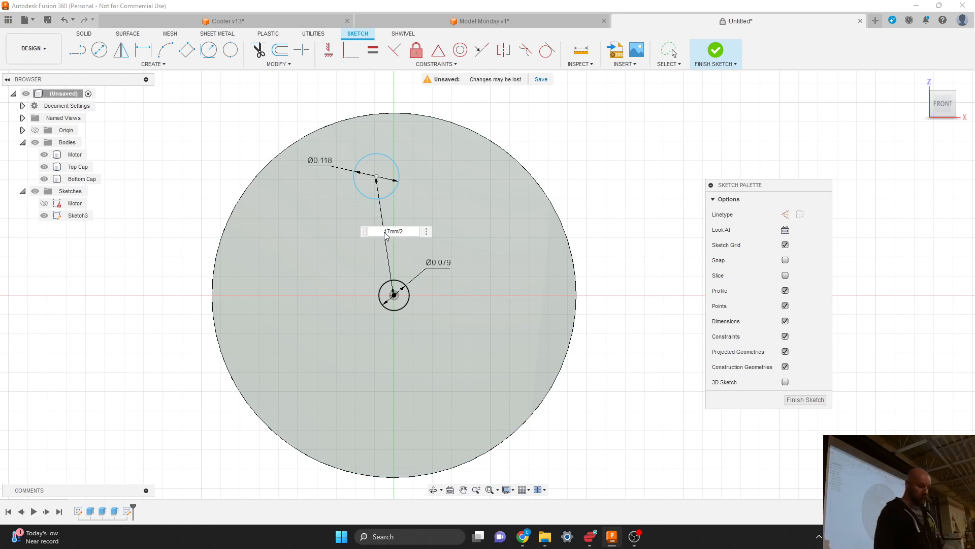
pyautogui.press('Return')
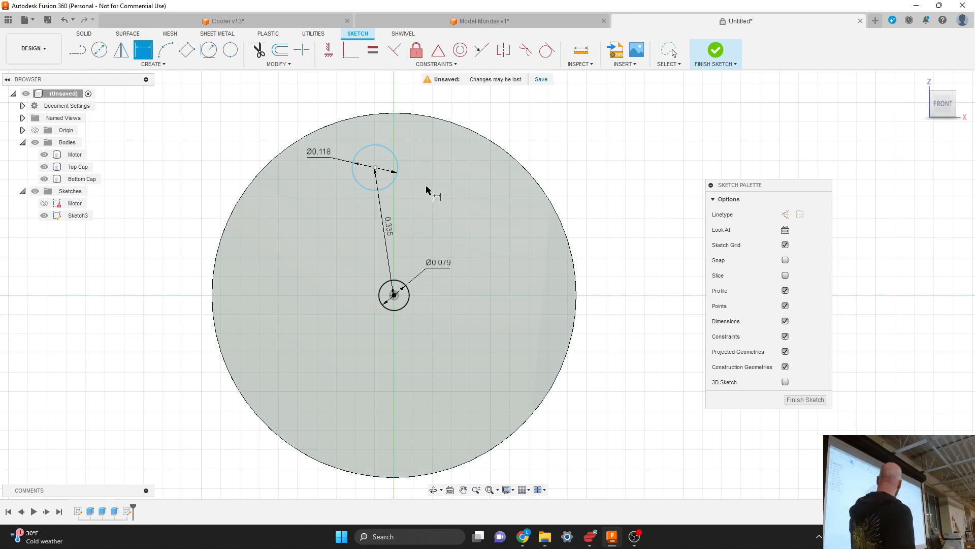
pyautogui.press('Escape')
# Align the 3 mm circle's centre directly above the origin with a Horizontal/Vertical constraint, and move the centre-distance label to the right of both circles.
pyautogui.click(394, 167)
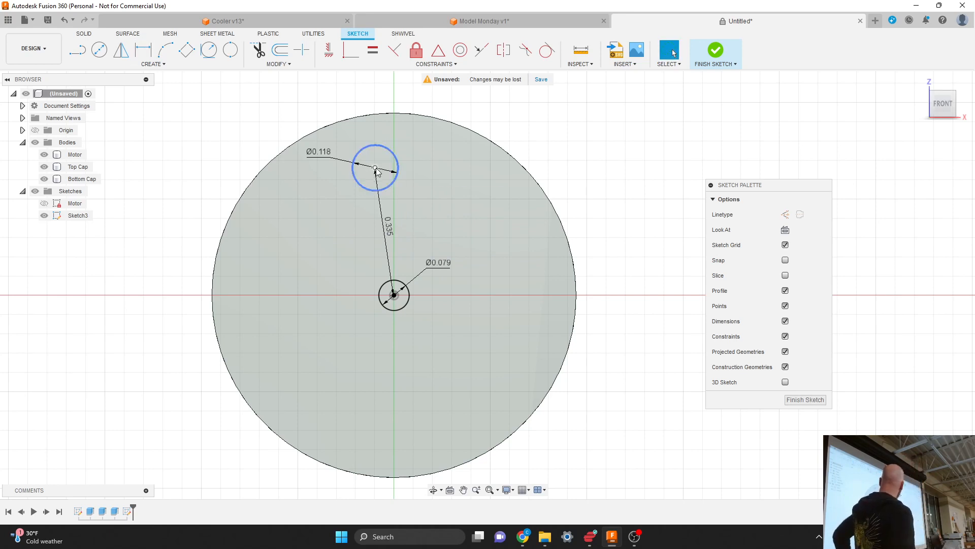
pyautogui.moveTo(376, 169)
pyautogui.mouseDown()
pyautogui.moveTo(414, 162)
pyautogui.moveTo(464, 185)
pyautogui.moveTo(388, 159)
pyautogui.moveTo(340, 173)
pyautogui.moveTo(459, 196)
pyautogui.moveTo(399, 155)
pyautogui.moveTo(326, 172)
pyautogui.moveTo(401, 163)
pyautogui.moveTo(437, 184)
pyautogui.moveTo(355, 182)
pyautogui.moveTo(339, 194)
pyautogui.moveTo(396, 174)
pyautogui.moveTo(343, 184)
pyautogui.moveTo(382, 170)
pyautogui.moveTo(351, 181)
pyautogui.mouseUp()
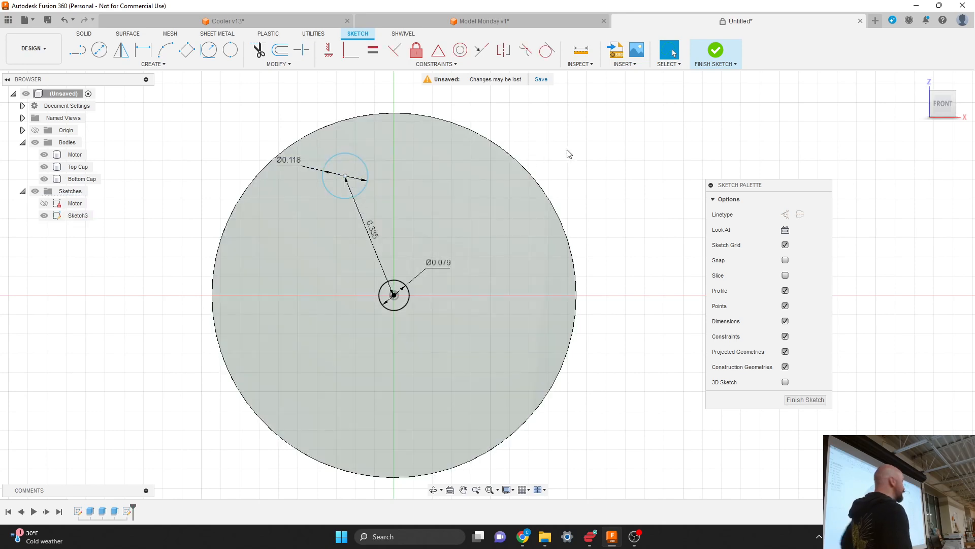
pyautogui.click(448, 66)
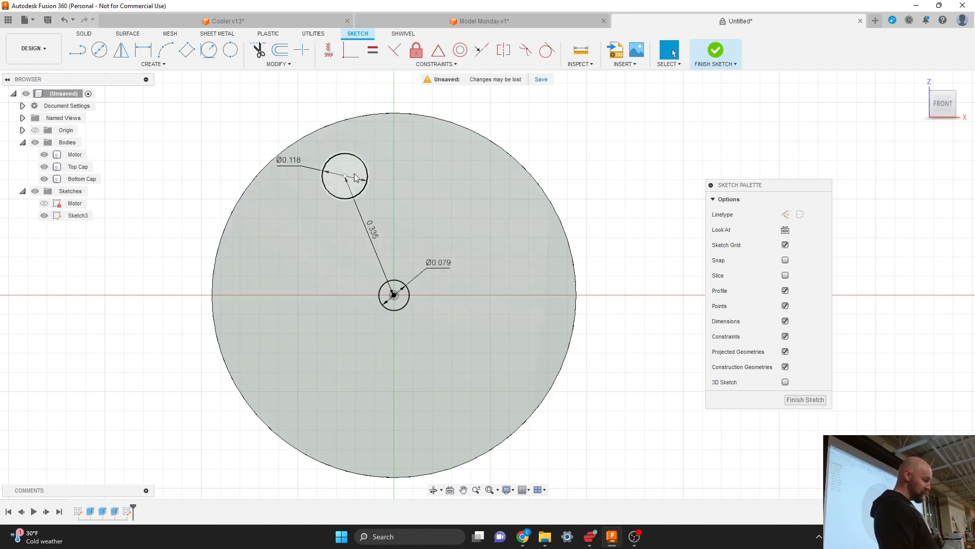
pyautogui.click(427, 65)
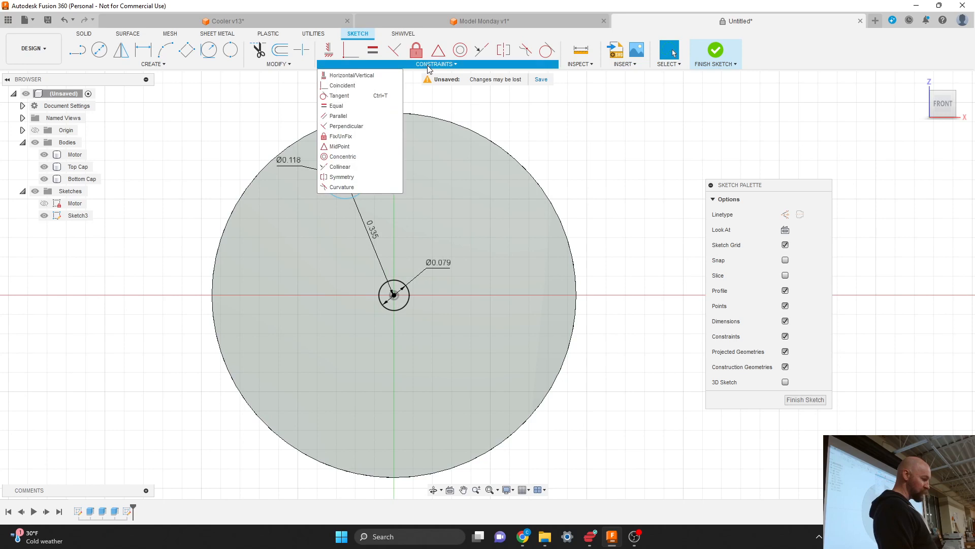
pyautogui.click(374, 77)
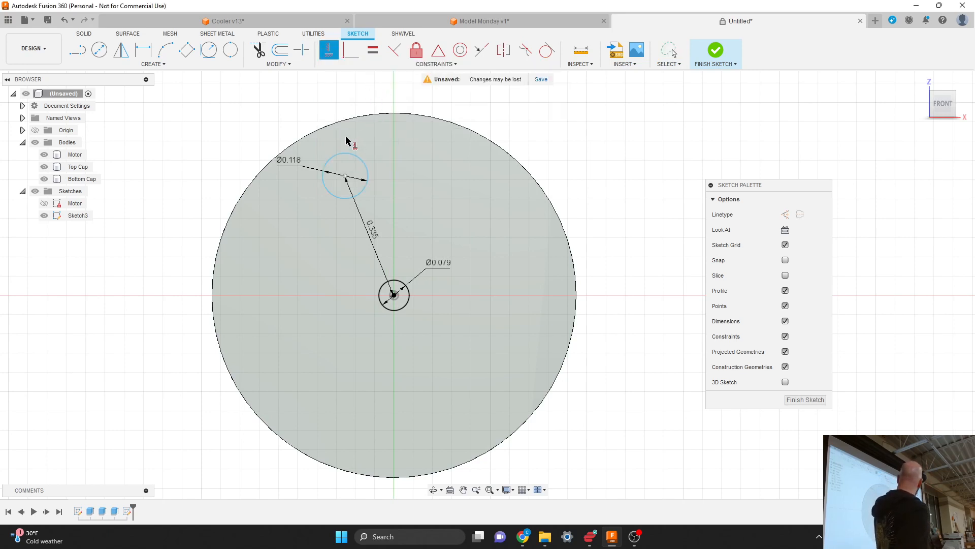
pyautogui.click(346, 176)
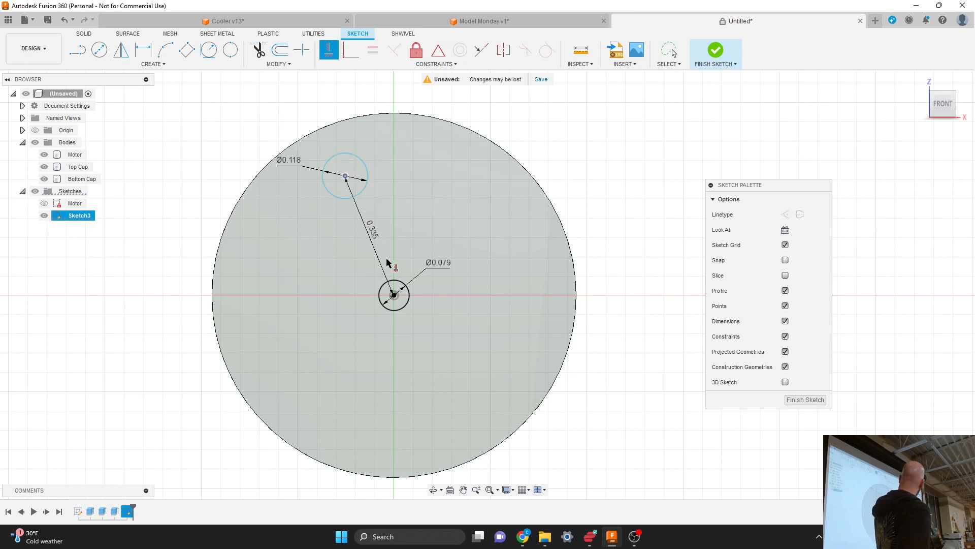
pyautogui.click(395, 296)
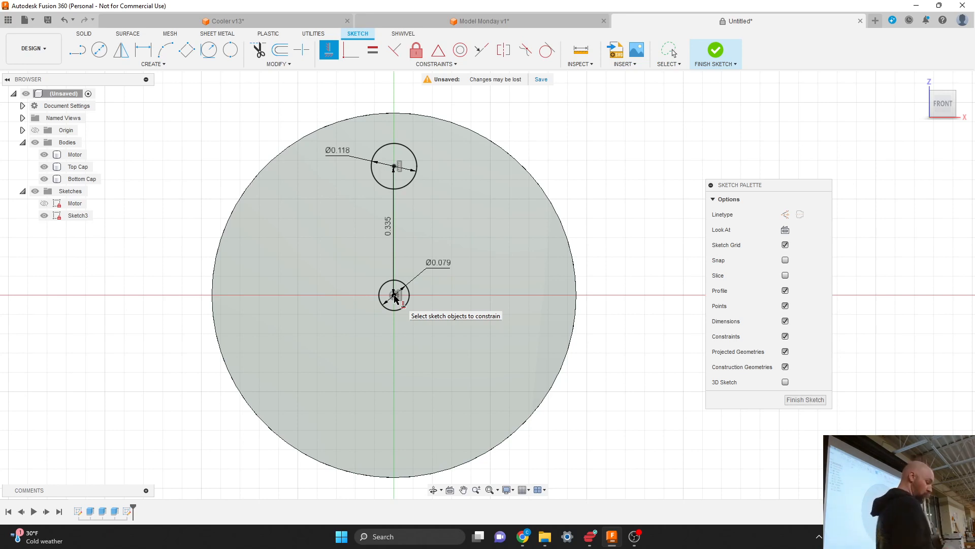
pyautogui.press('Escape')
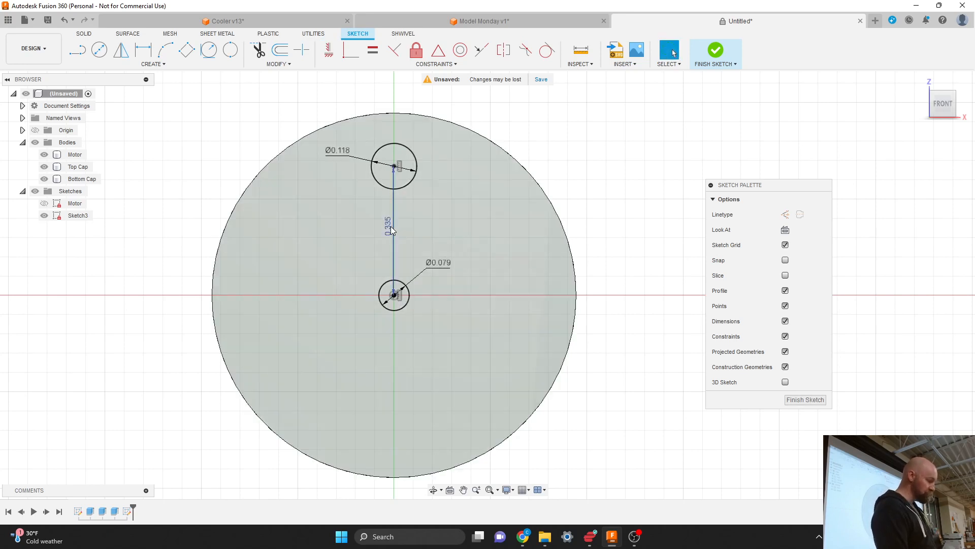
pyautogui.moveTo(391, 227); pyautogui.dragTo(483, 232)
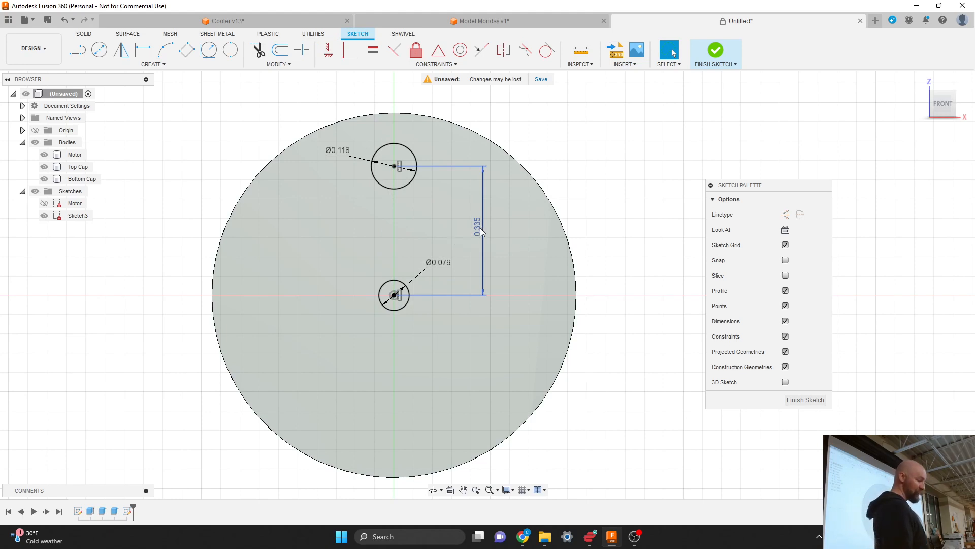
pyautogui.moveTo(480, 227)
pyautogui.mouseDown()
pyautogui.moveTo(325, 226)
pyautogui.moveTo(435, 220)
pyautogui.moveTo(482, 228)
pyautogui.moveTo(325, 229)
pyautogui.moveTo(477, 227)
pyautogui.mouseUp()
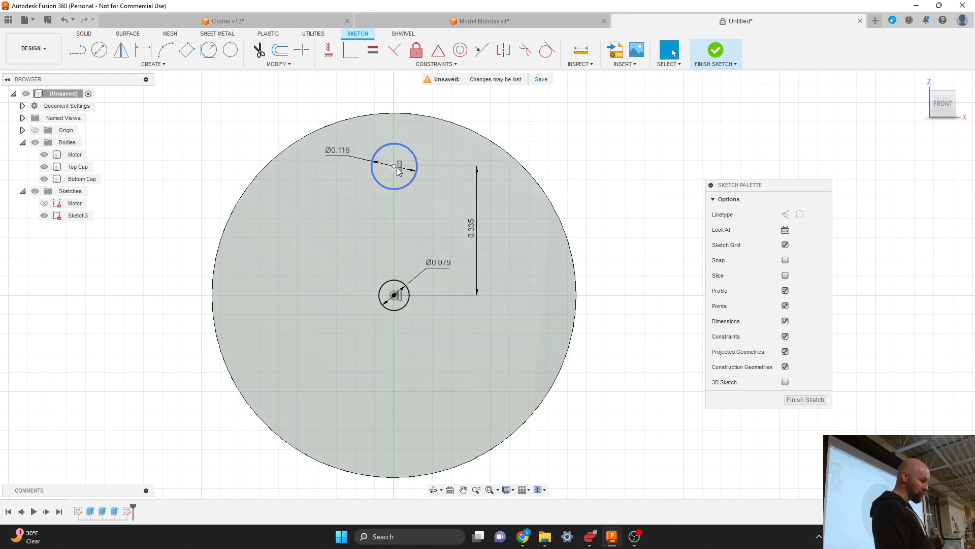
# Circular-pattern the 3 mm circle around the centre circle with Full distribution and a quantity of 2, and finish the sketch.
pyautogui.click(395, 167)
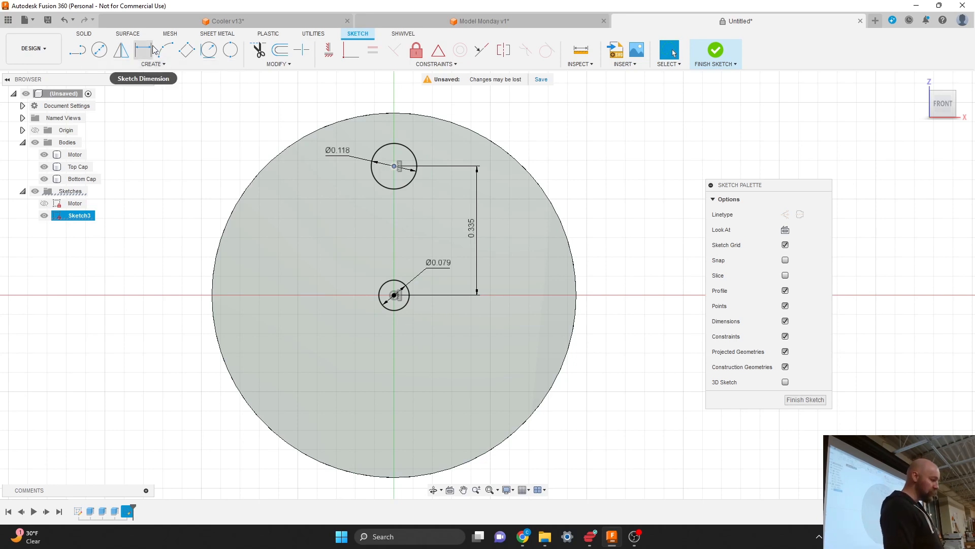
pyautogui.click(152, 65)
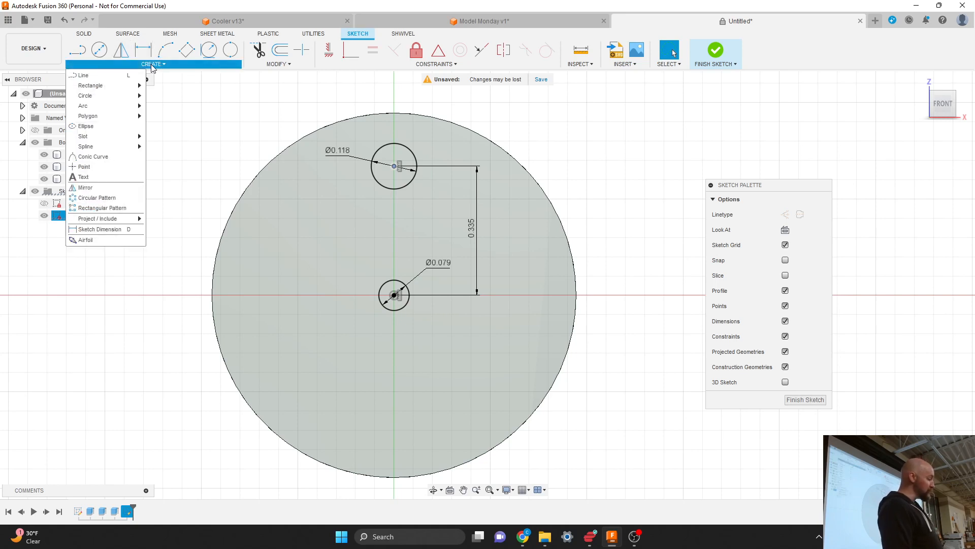
pyautogui.click(97, 198)
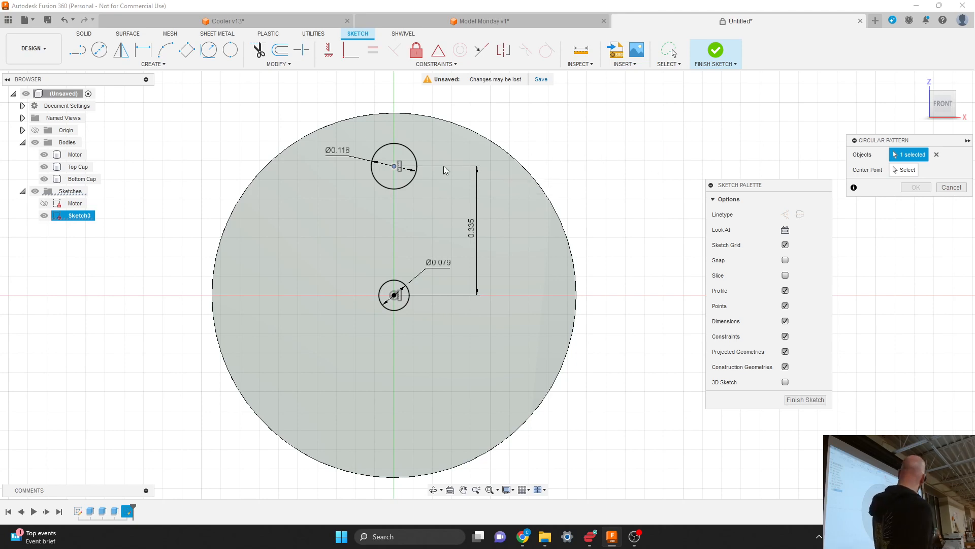
pyautogui.click(153, 64)
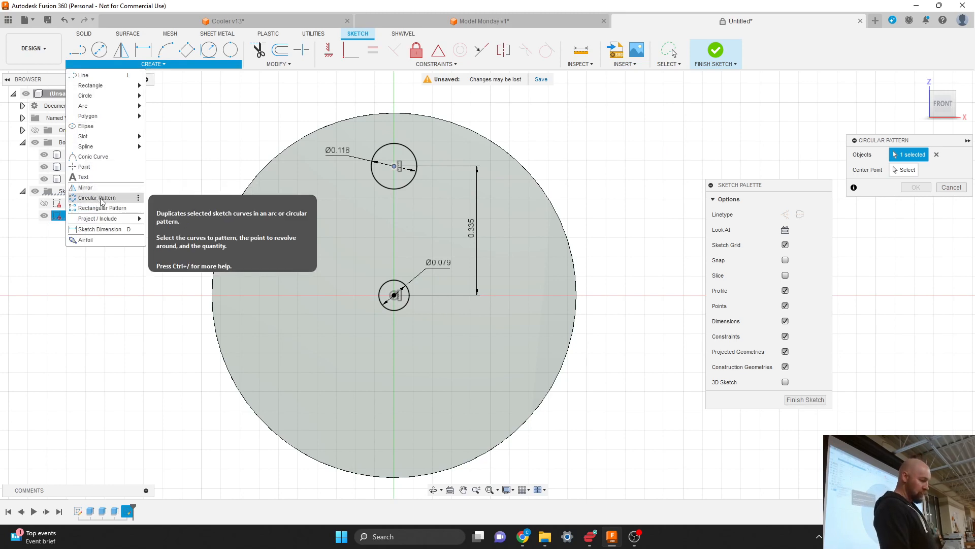
pyautogui.click(416, 159)
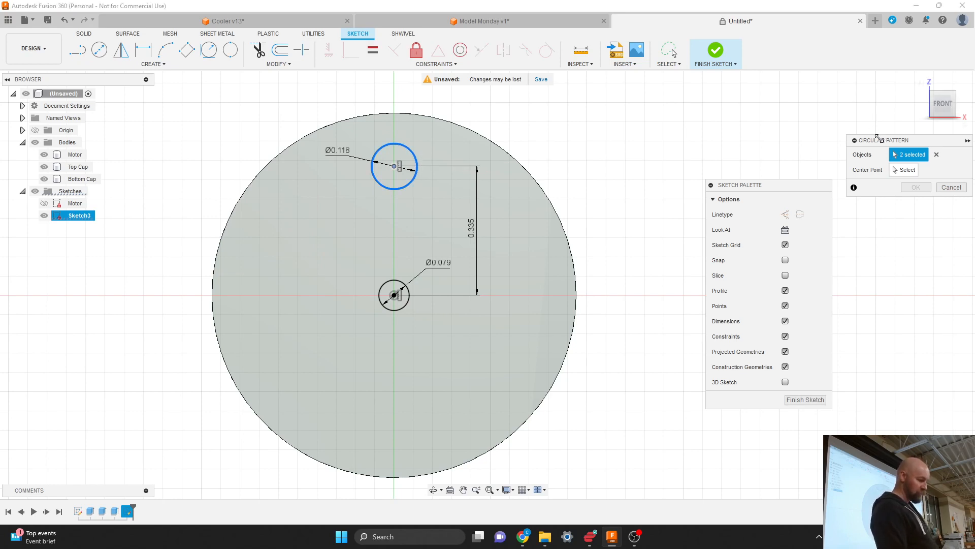
pyautogui.moveTo(877, 137)
pyautogui.mouseDown()
pyautogui.moveTo(585, 153)
pyautogui.moveTo(585, 128)
pyautogui.mouseUp()
pyautogui.click(644, 146)
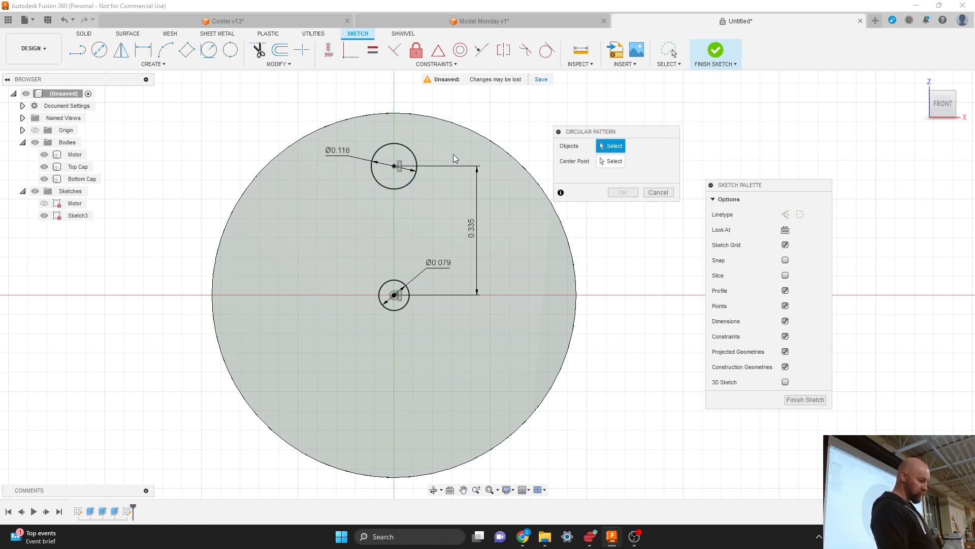
pyautogui.click(414, 160)
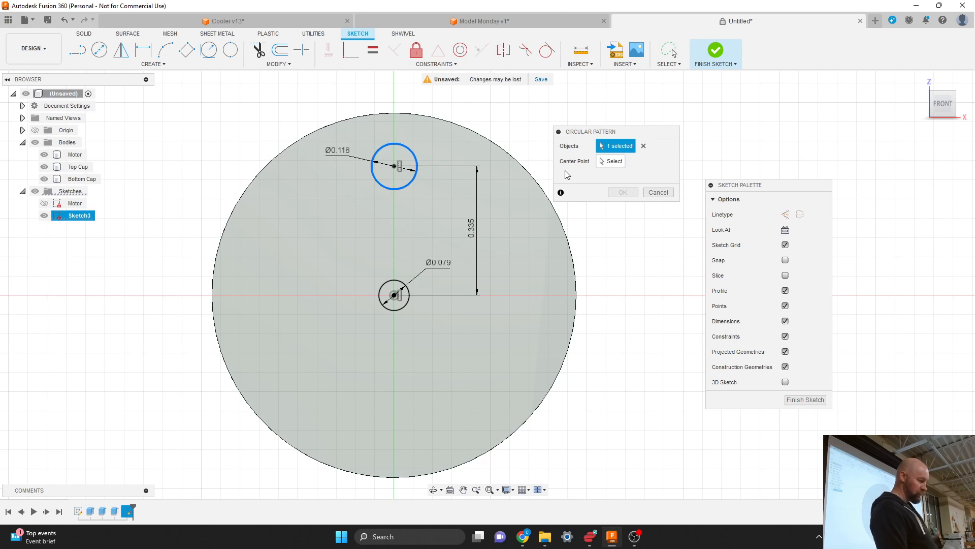
pyautogui.click(611, 161)
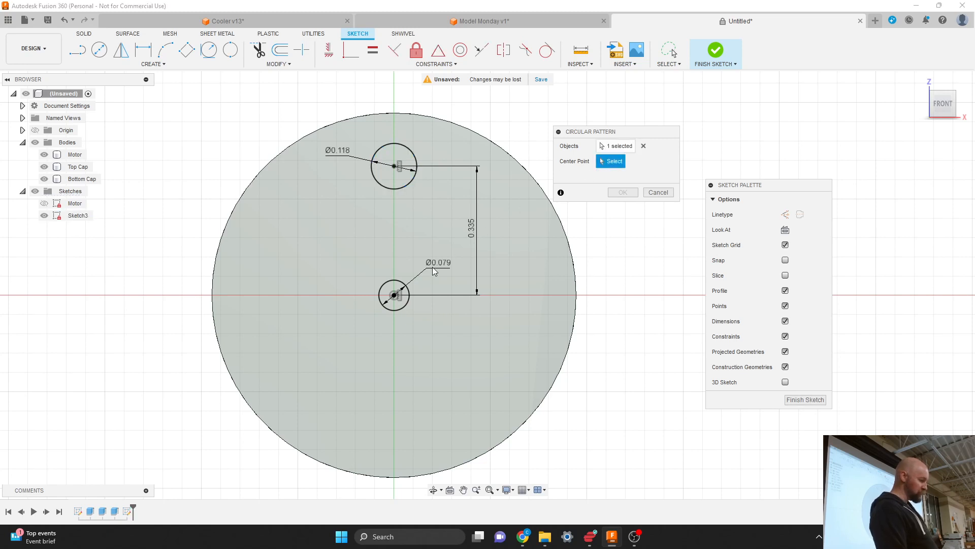
pyautogui.click(401, 285)
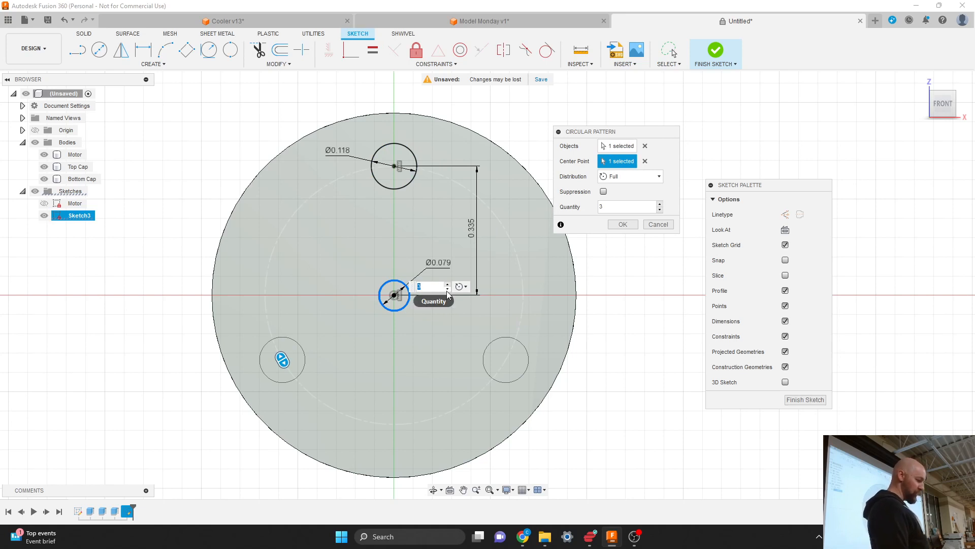
pyautogui.write('2')
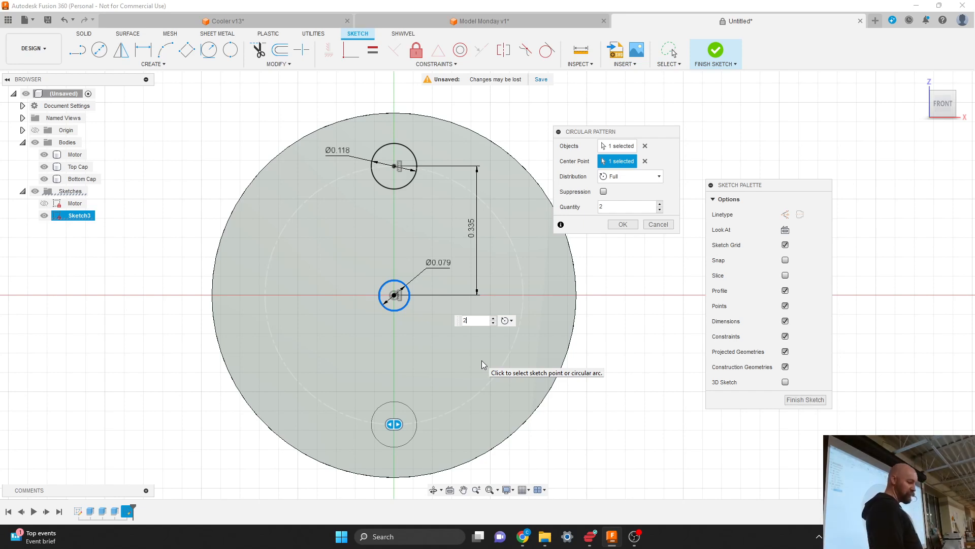
pyautogui.click(620, 225)
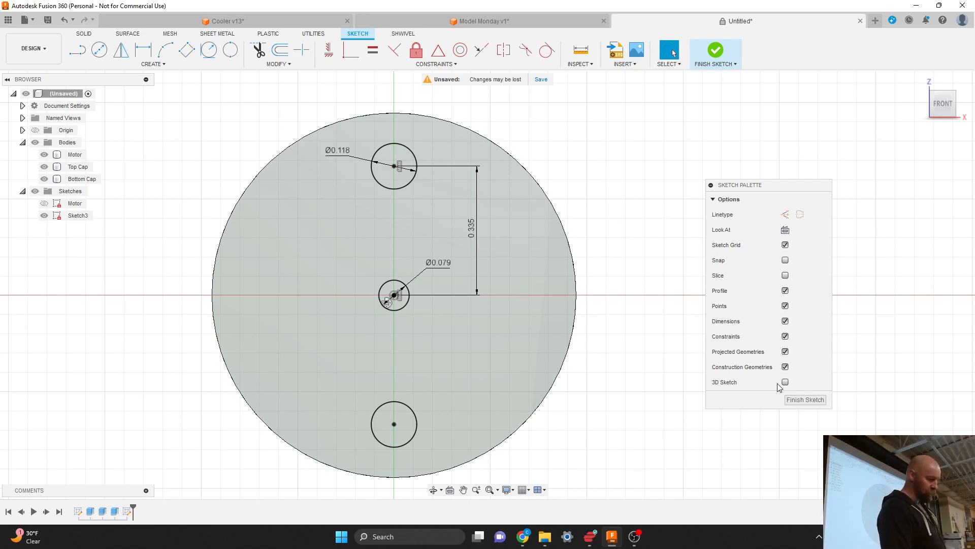
pyautogui.click(805, 400)
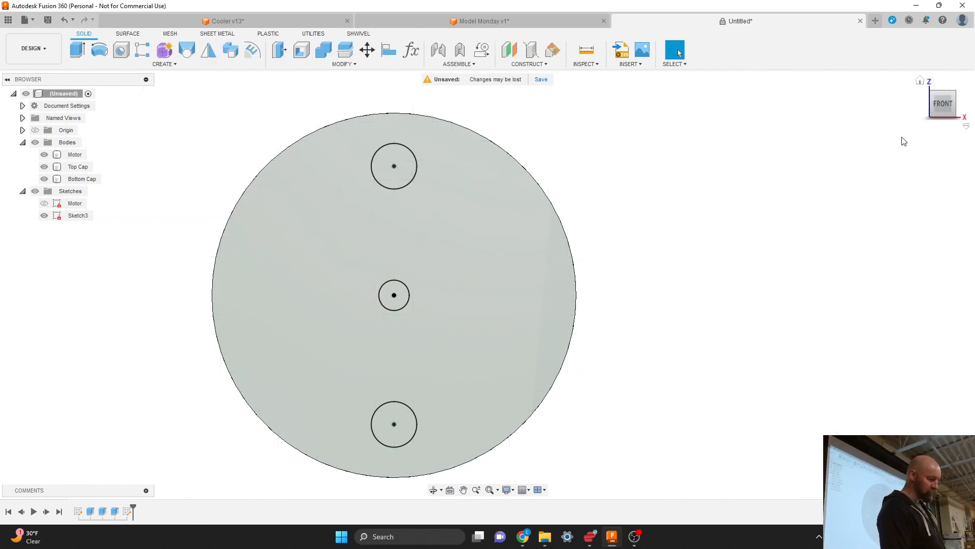
# Extrude the small centre circle 15 mm outward from the Top Cap face to form the shaft.
pyautogui.moveTo(943, 106); pyautogui.dragTo(914, 111)
pyautogui.scroll(-5, 437, 357)
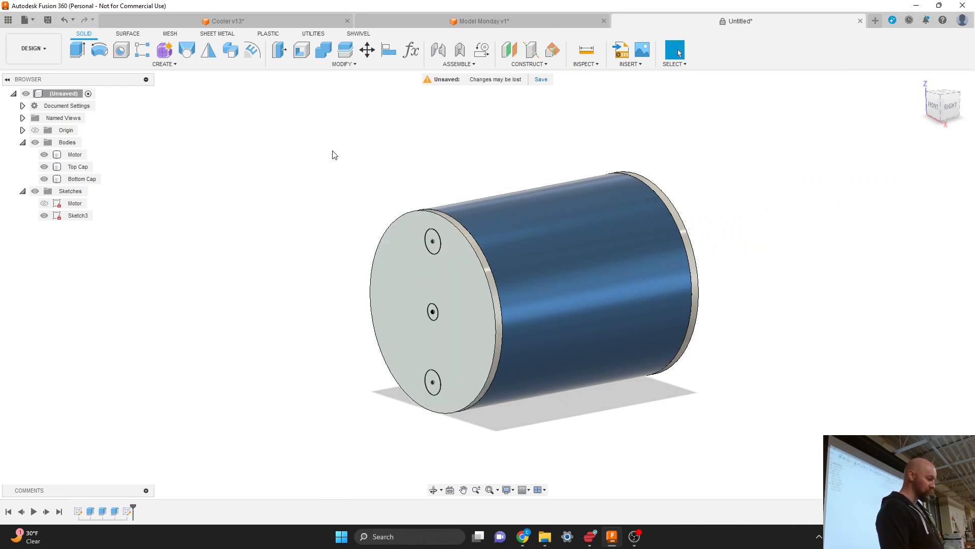
pyautogui.click(169, 65)
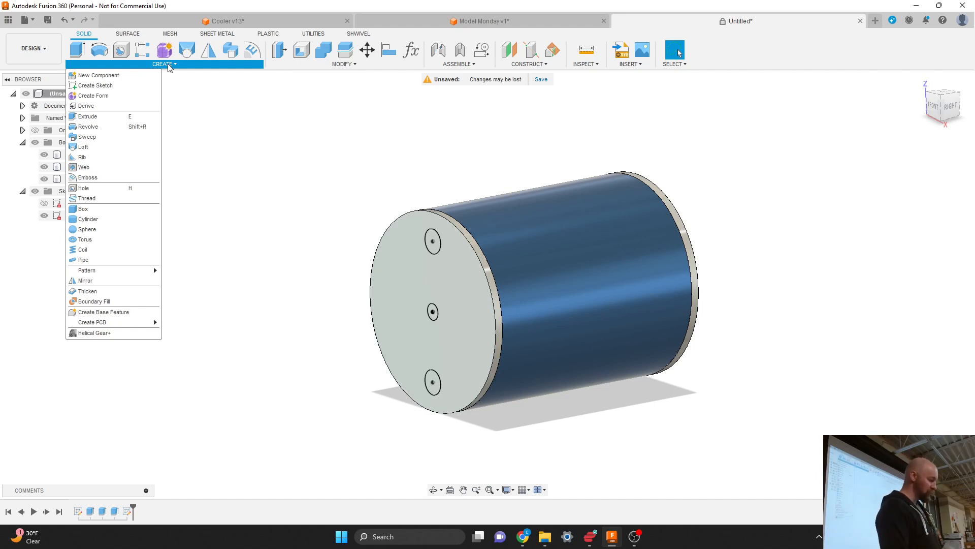
pyautogui.click(97, 117)
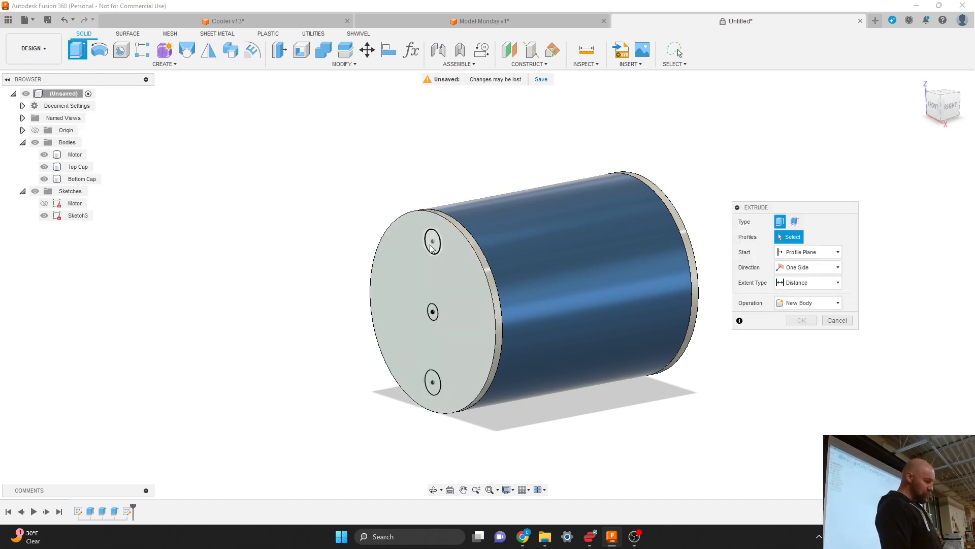
pyautogui.click(432, 311)
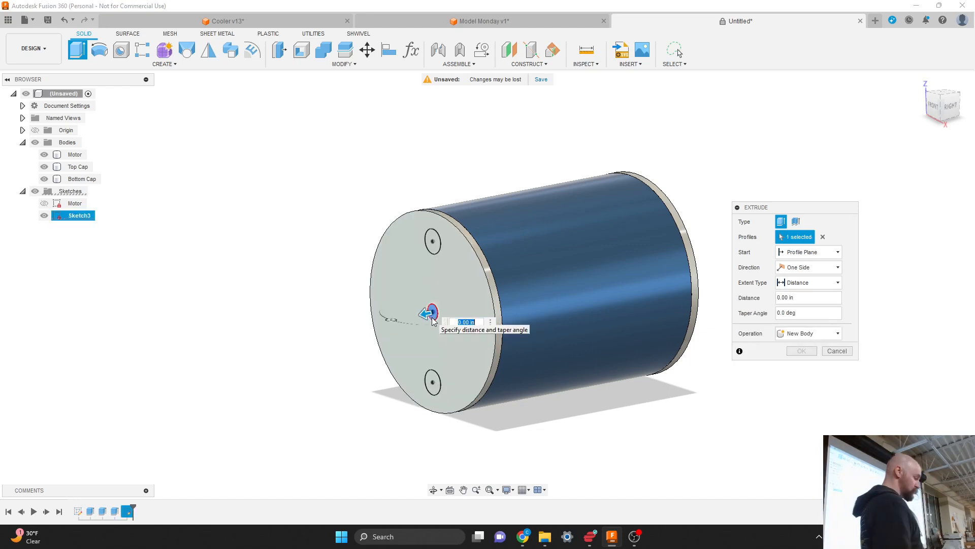
pyautogui.moveTo(427, 314); pyautogui.dragTo(377, 310)
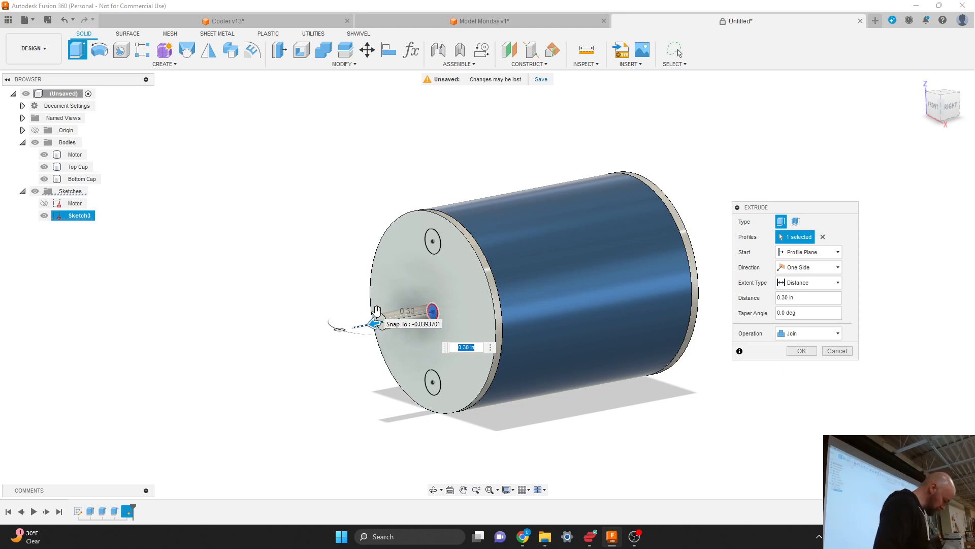
pyautogui.write('1')
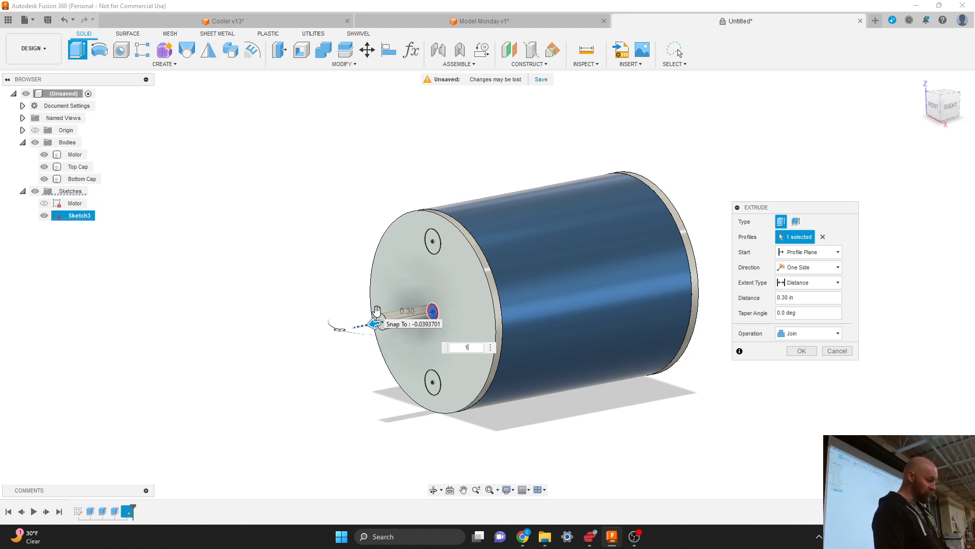
pyautogui.write('5mm')
pyautogui.press('Return')
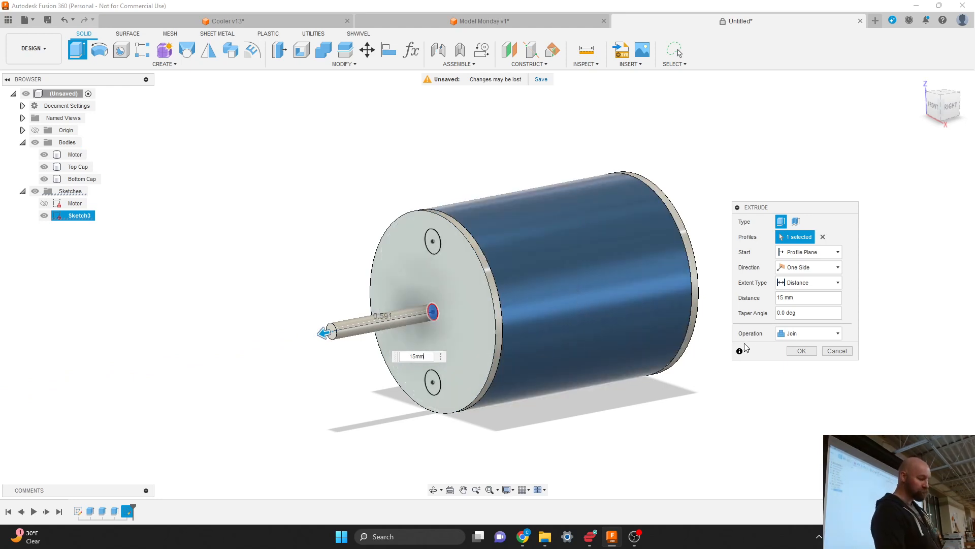
# Set the shaft extrusion's operation to New Component and create it.
pyautogui.click(803, 333)
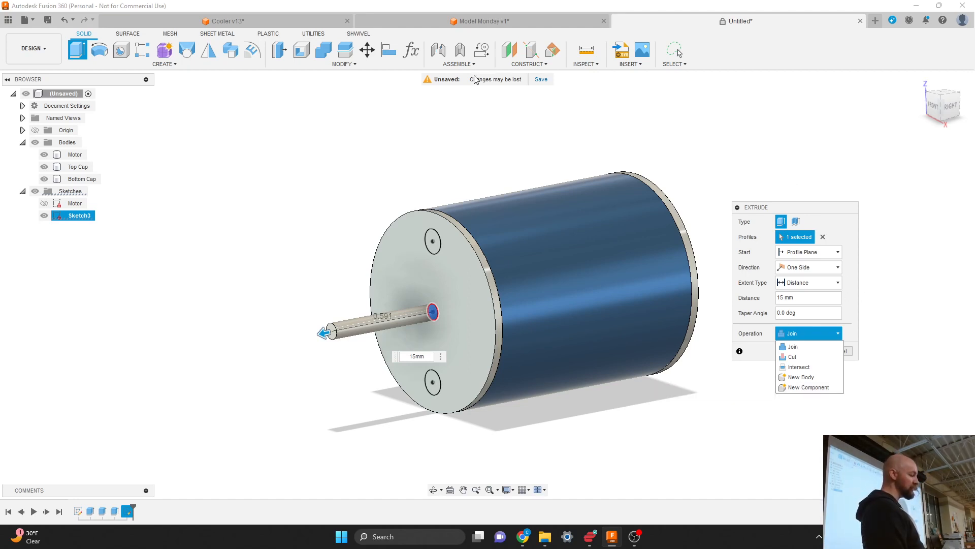
pyautogui.click(460, 65)
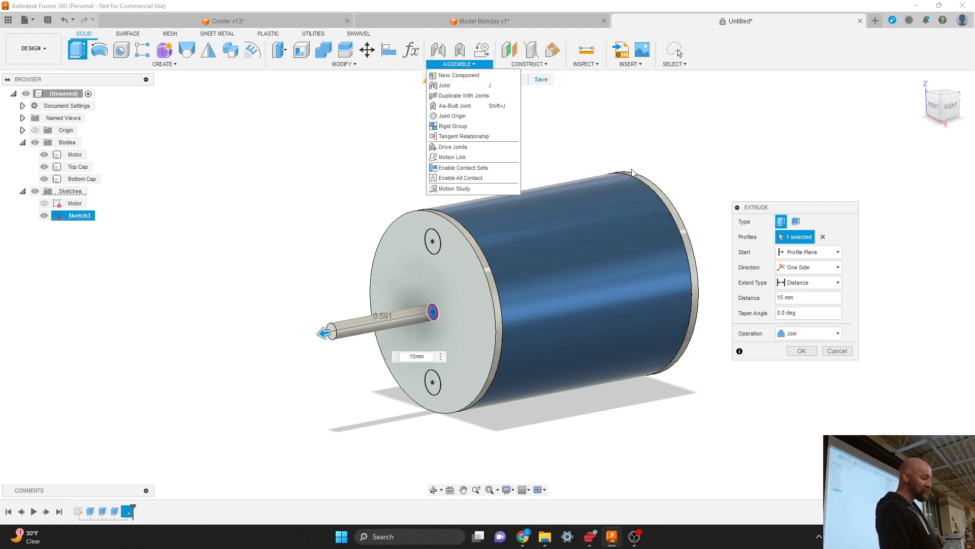
pyautogui.moveTo(781, 205); pyautogui.dragTo(774, 178)
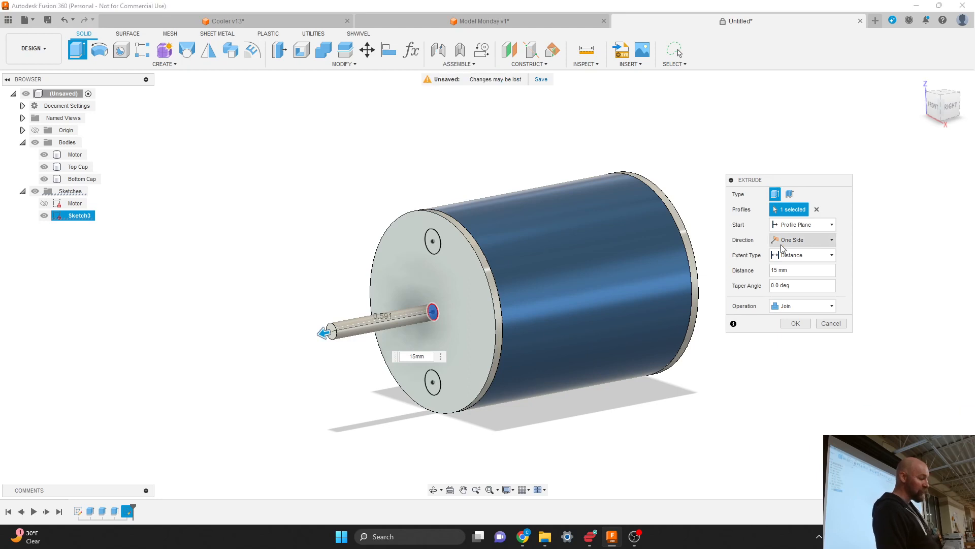
pyautogui.click(800, 309)
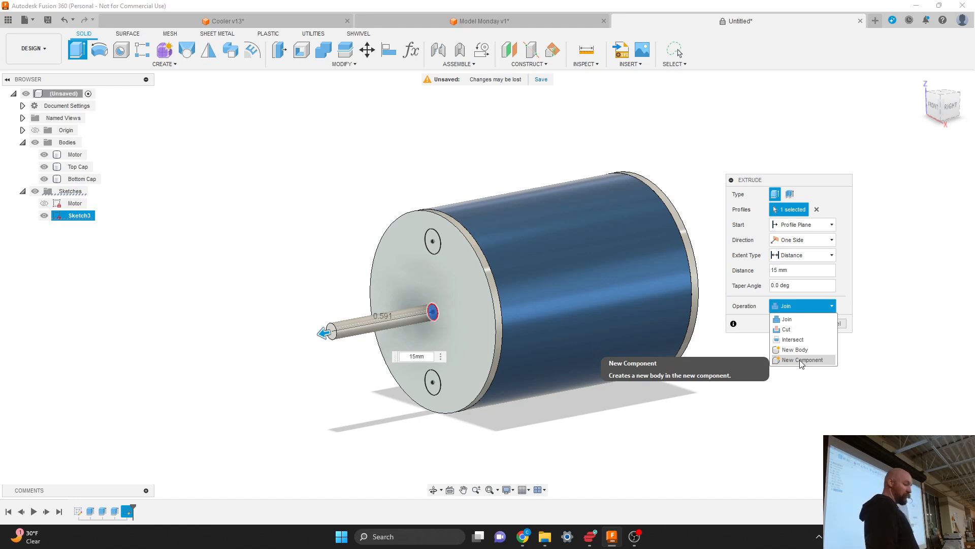
pyautogui.click(801, 361)
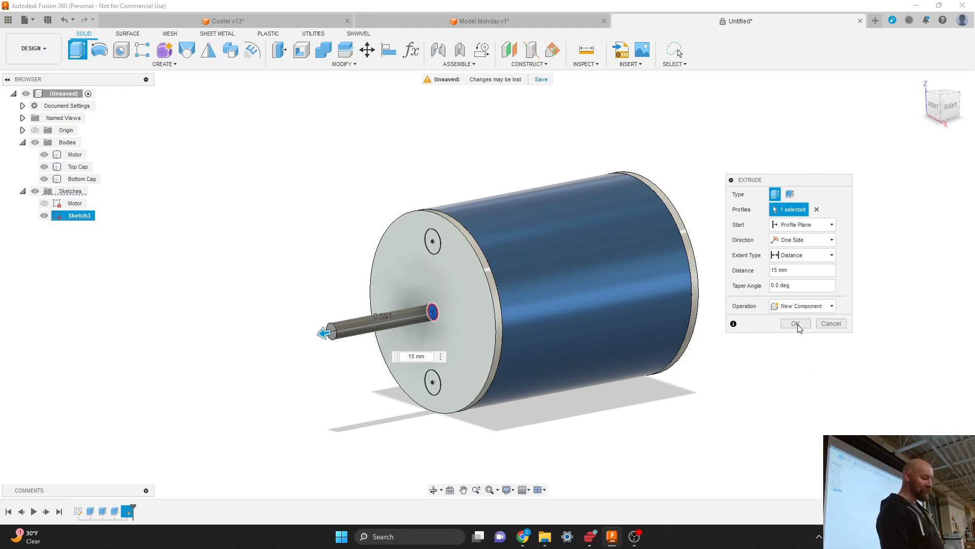
pyautogui.click(795, 323)
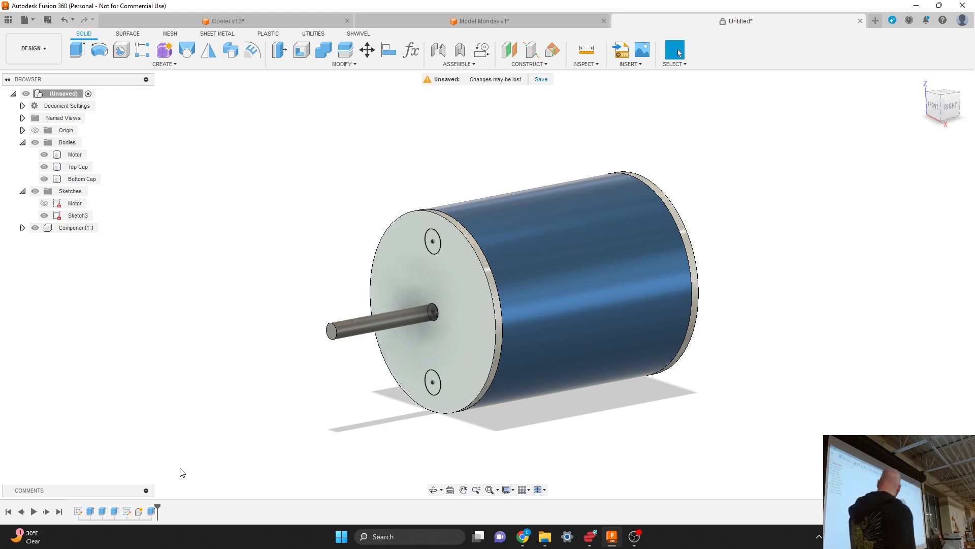
pyautogui.rightClick(151, 513)
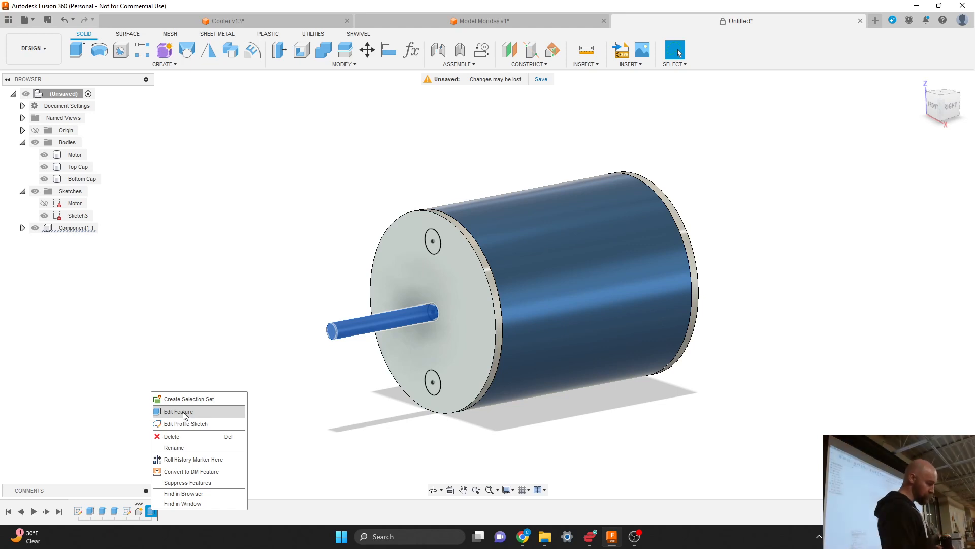
pyautogui.click(183, 413)
pyautogui.click(777, 307)
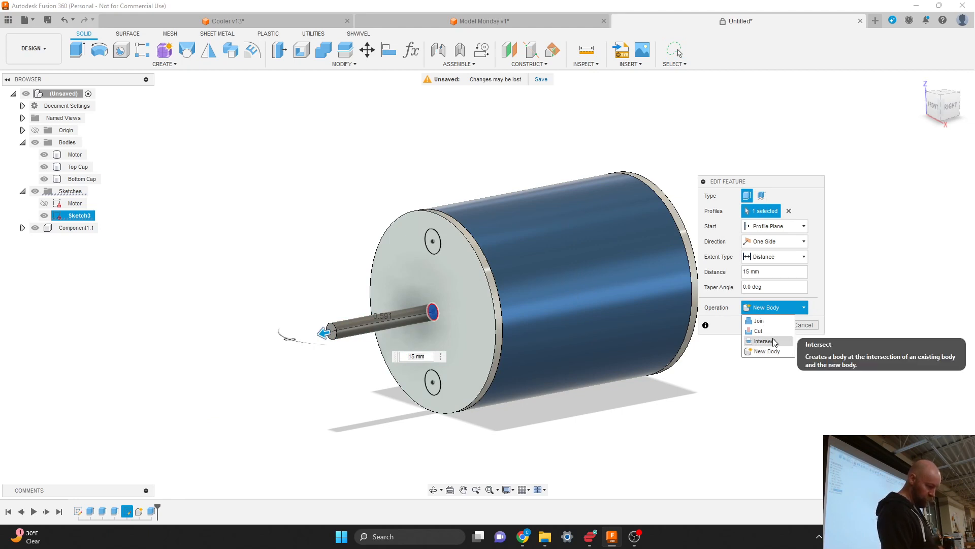
pyautogui.click(733, 315)
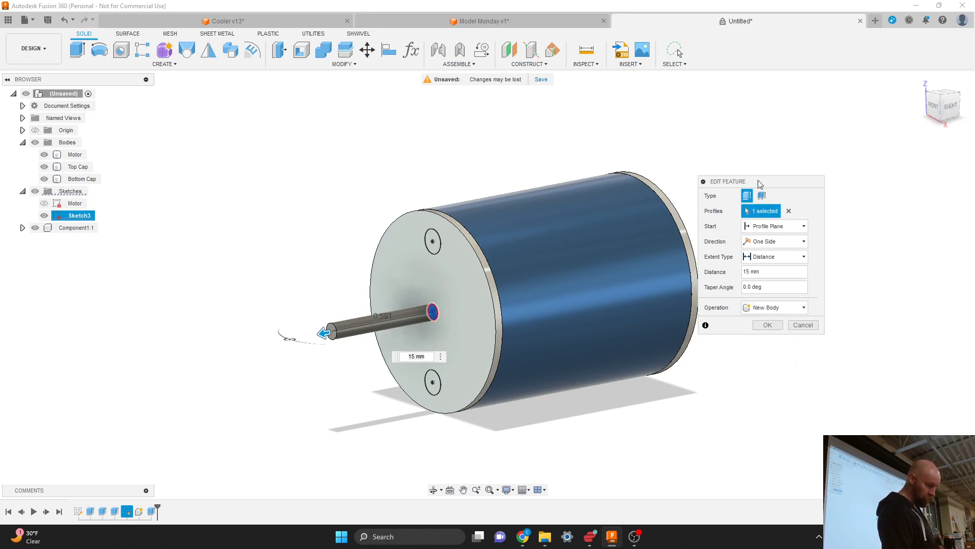
pyautogui.moveTo(758, 177); pyautogui.dragTo(794, 155)
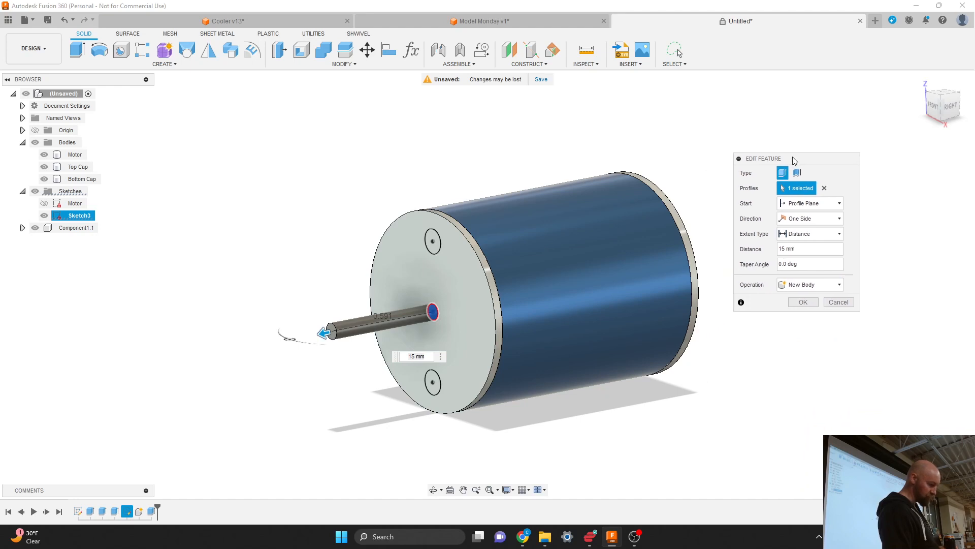
pyautogui.click(840, 302)
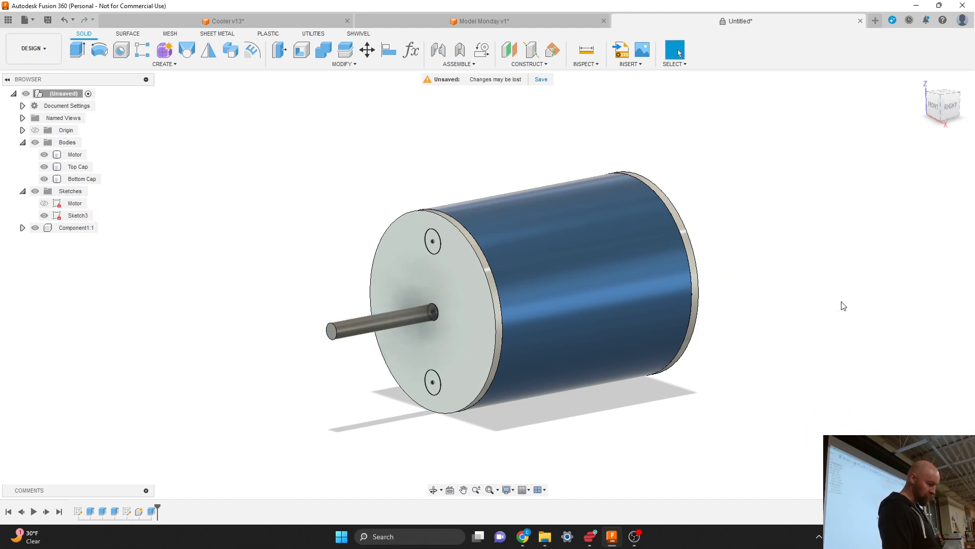
# Delete the 15 mm shaft extrusion from the design history.
pyautogui.click(151, 511)
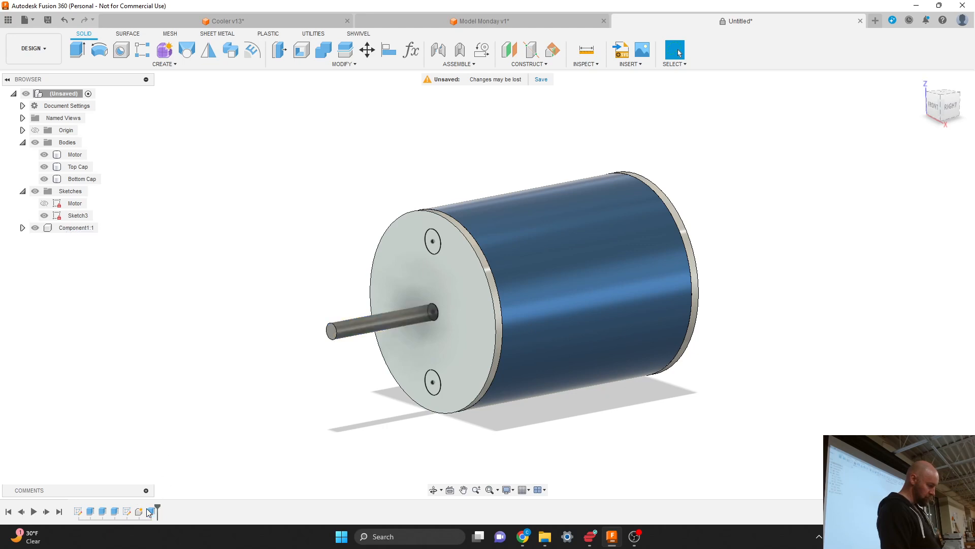
pyautogui.rightClick(149, 512)
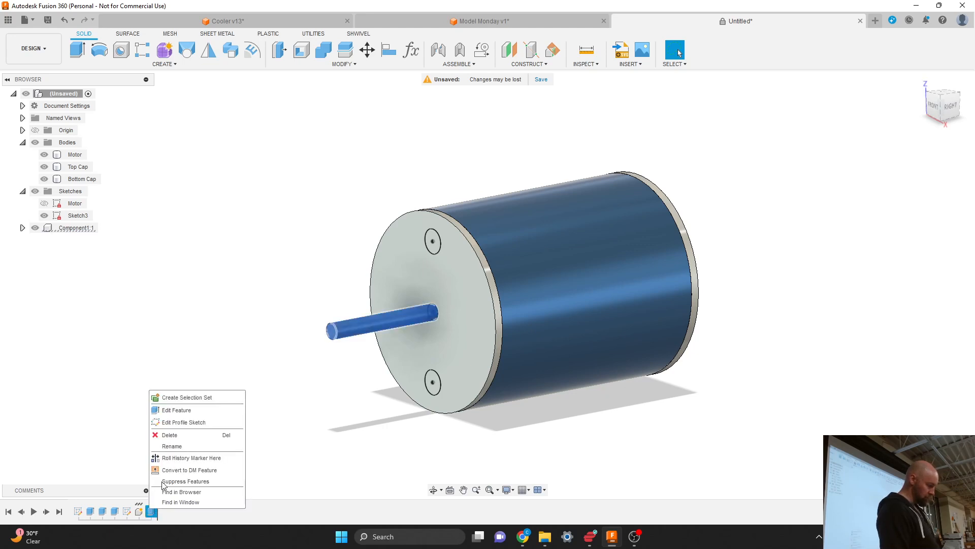
pyautogui.click(178, 435)
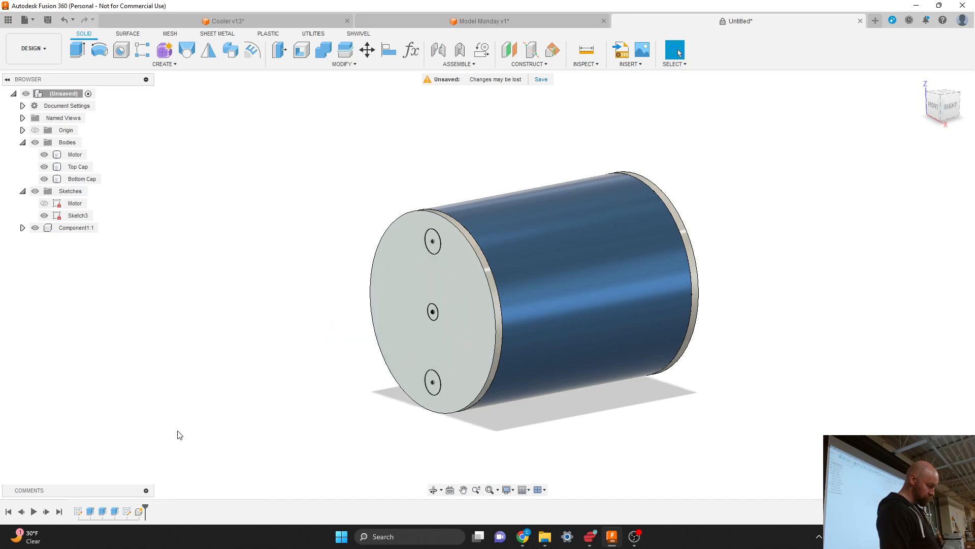
pyautogui.press('e')
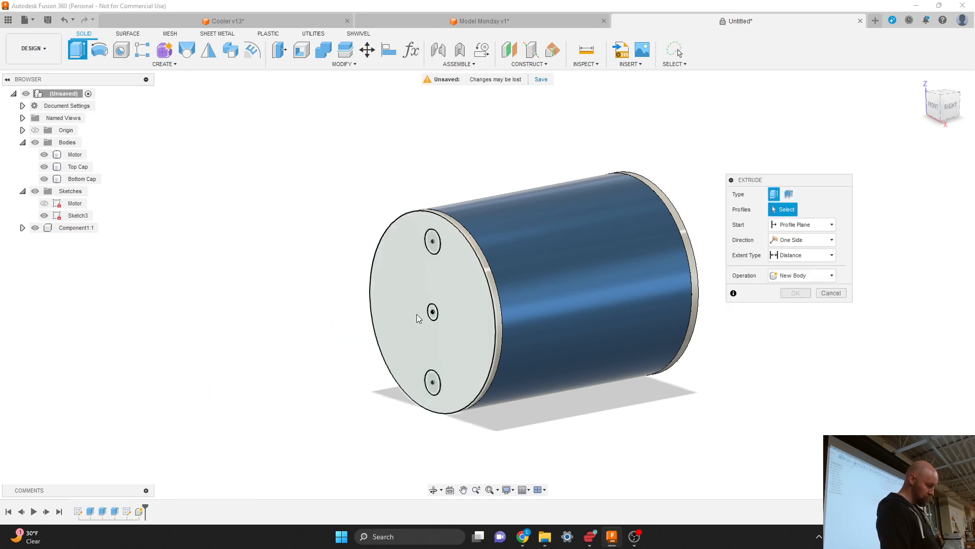
pyautogui.click(433, 312)
pyautogui.click(811, 308)
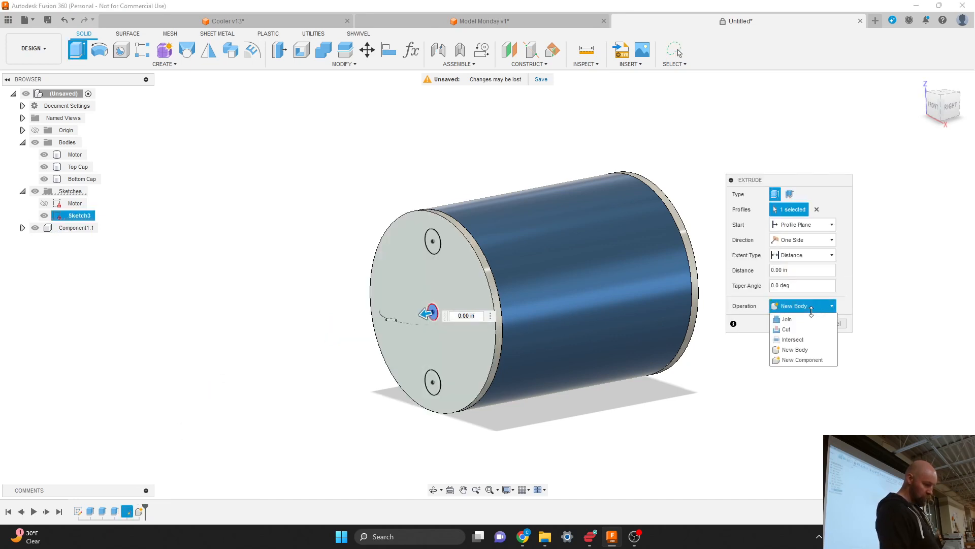
pyautogui.click(807, 357)
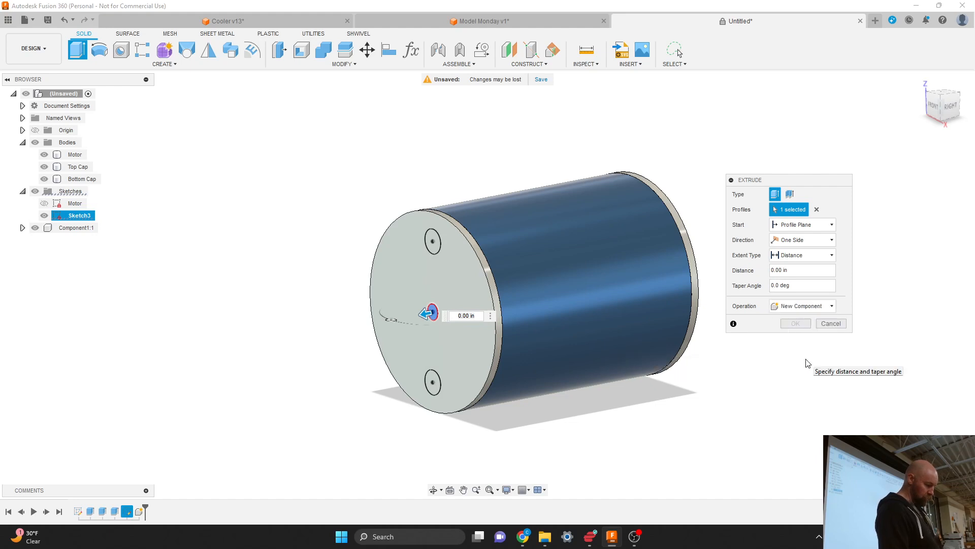
pyautogui.press('m')
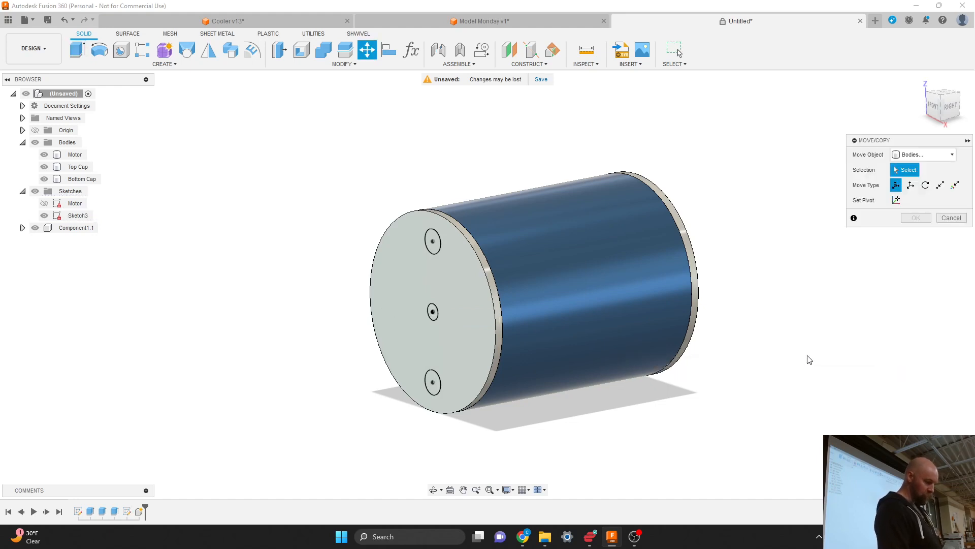
pyautogui.click(909, 154)
pyautogui.click(910, 160)
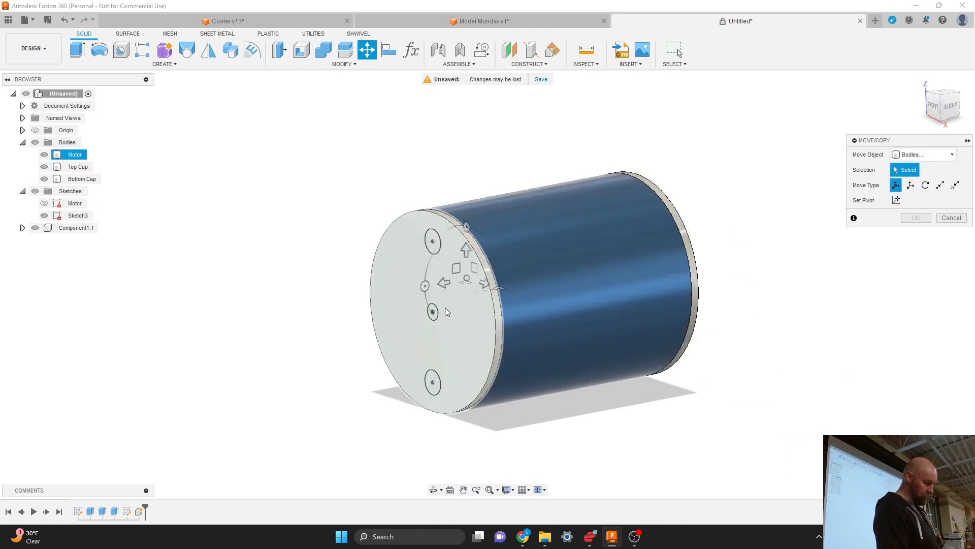
pyautogui.click(433, 314)
pyautogui.press('Escape')
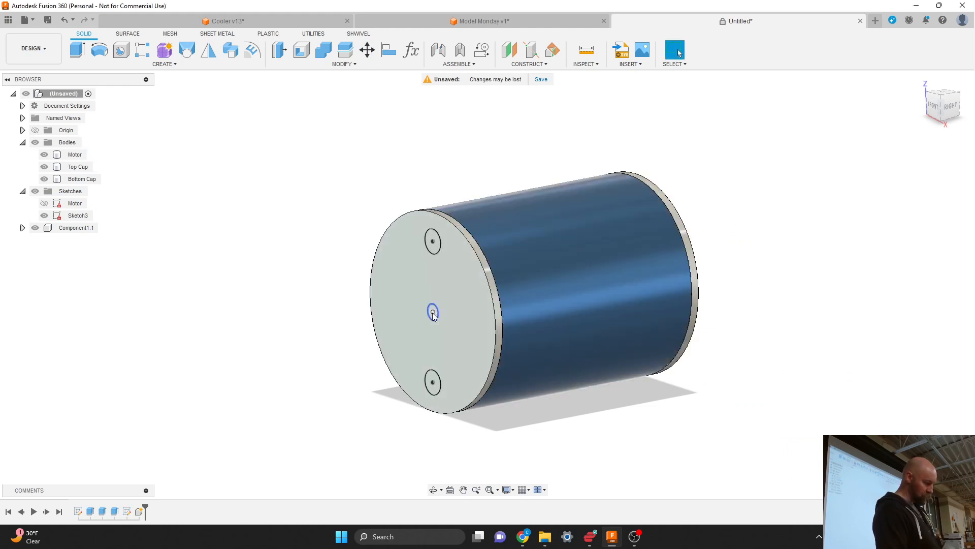
# Extrude the small centre circle 15 mm outward from the Top Cap face as a New Component to form the shaft.
pyautogui.press('e')
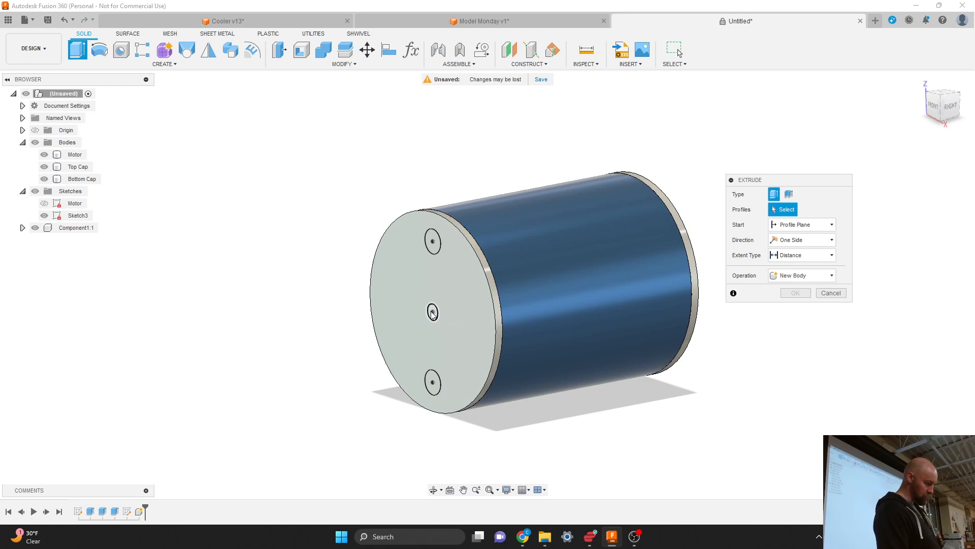
pyautogui.click(433, 313)
pyautogui.write('15mm')
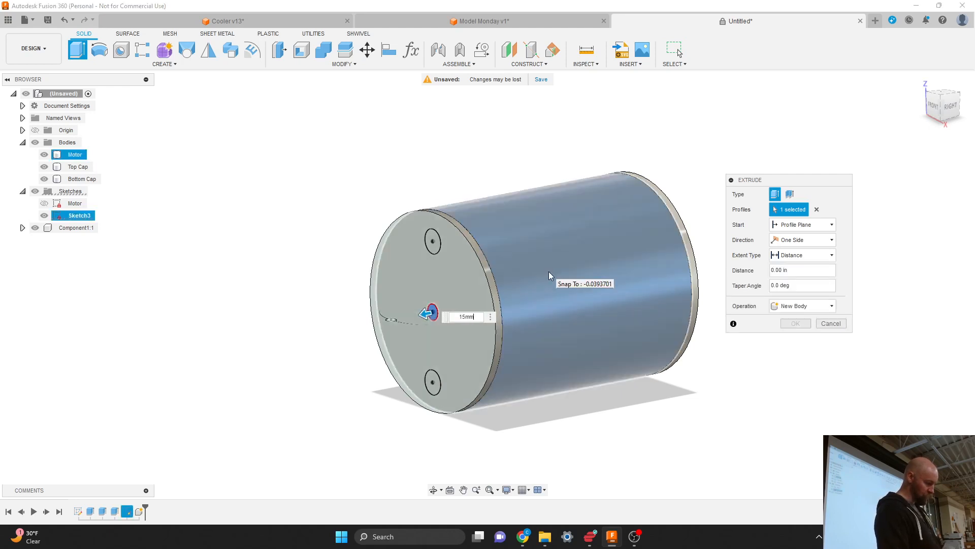
pyautogui.press('Return')
pyautogui.click(803, 306)
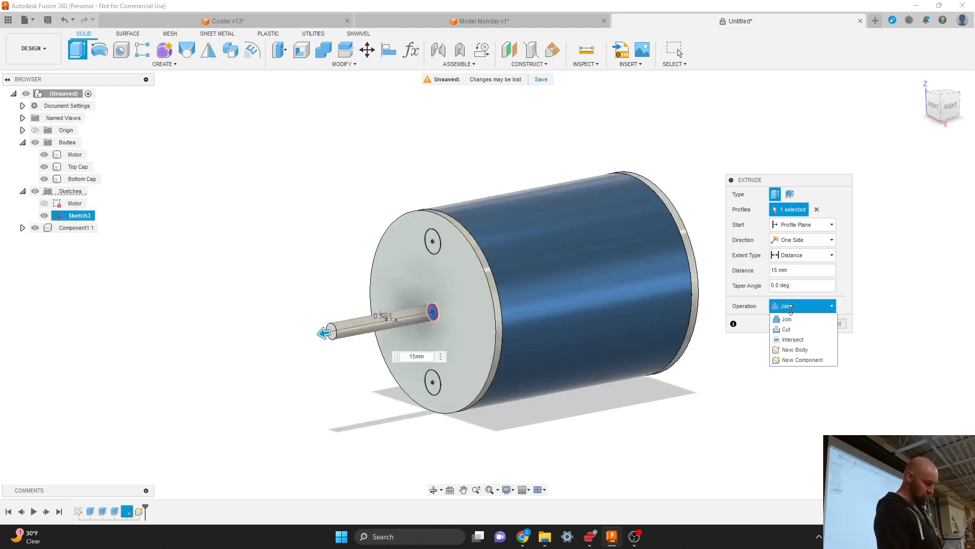
pyautogui.click(799, 361)
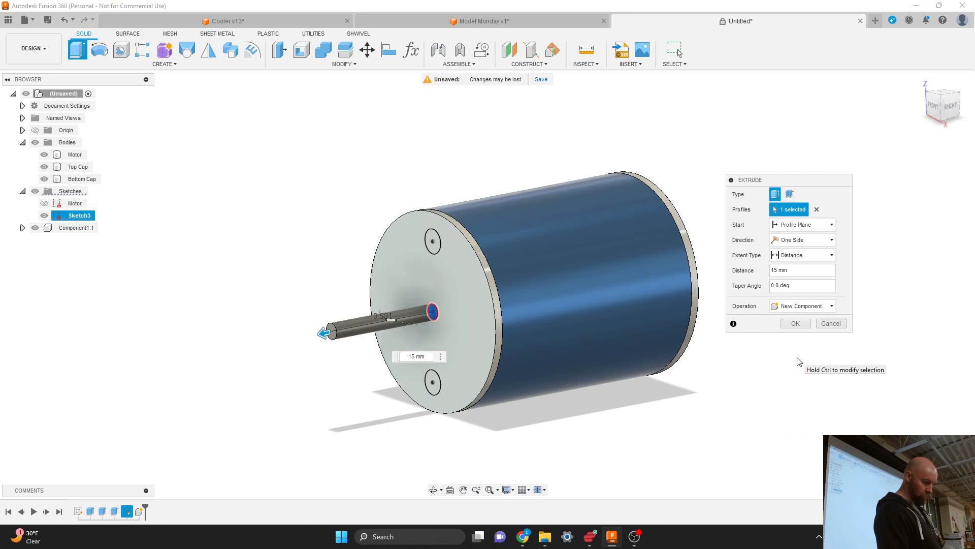
pyautogui.click(801, 323)
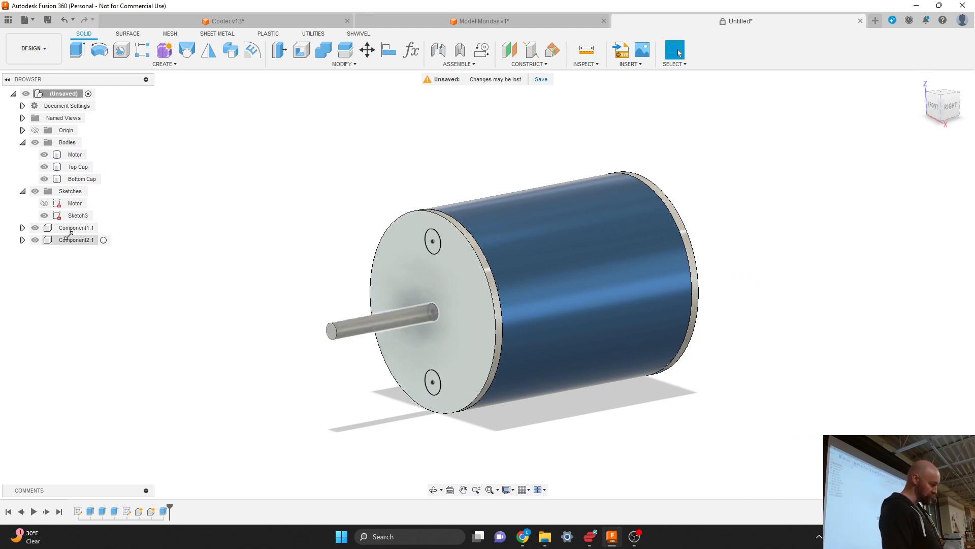
# Delete the leftover Component1:1 from the design.
pyautogui.click(67, 240)
pyautogui.click(69, 229)
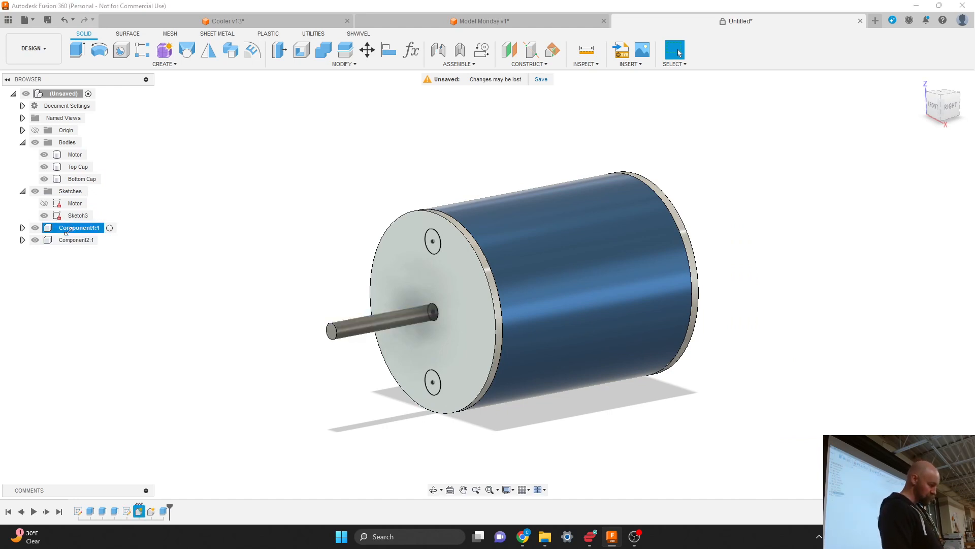
pyautogui.rightClick(70, 231)
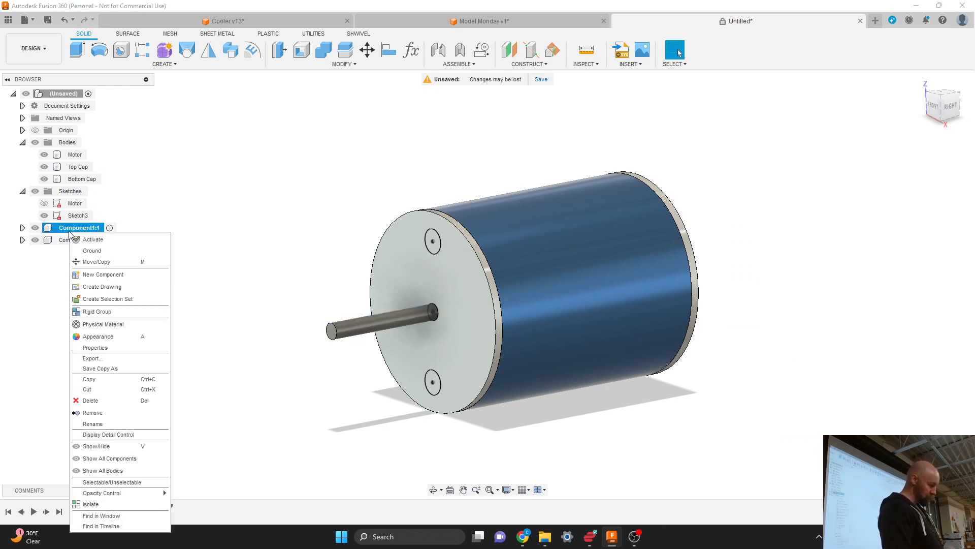
pyautogui.click(116, 401)
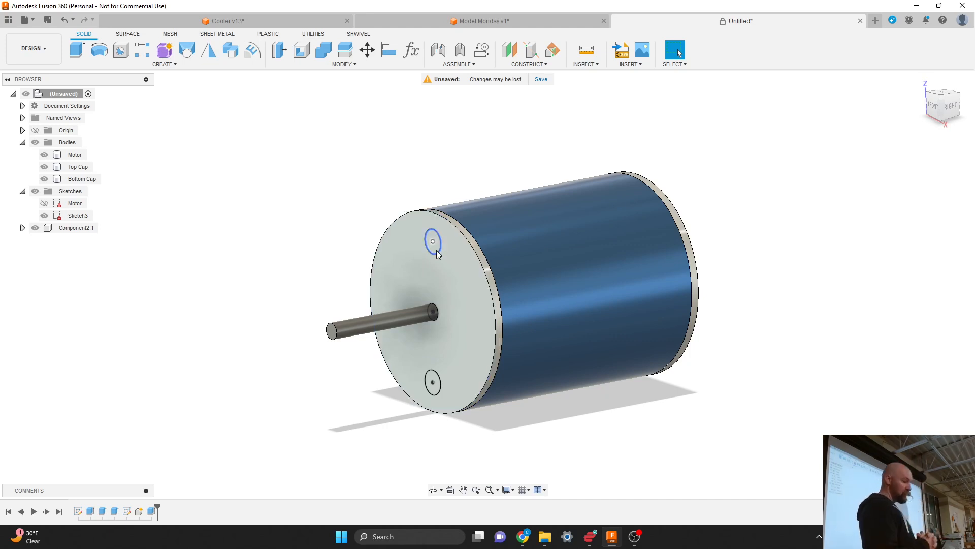
pyautogui.click(173, 70)
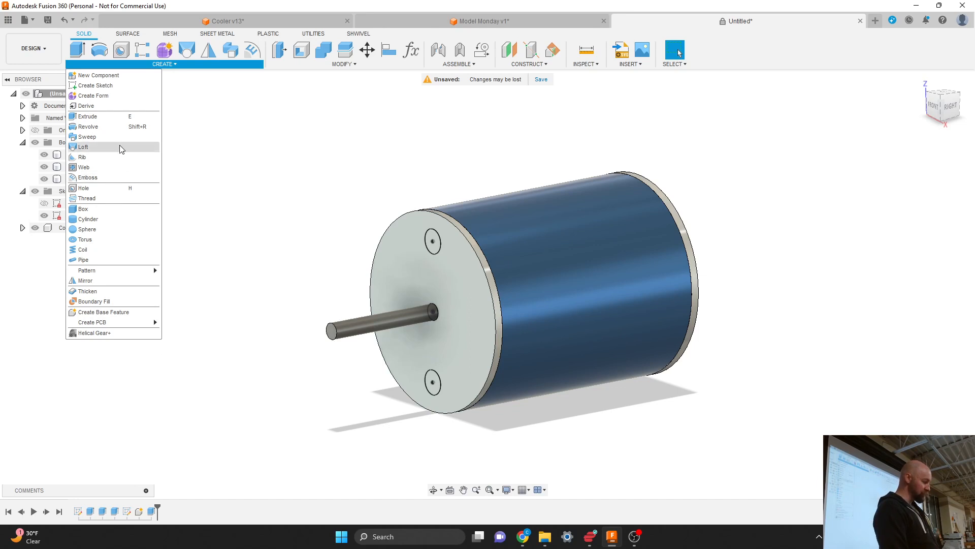
pyautogui.click(88, 116)
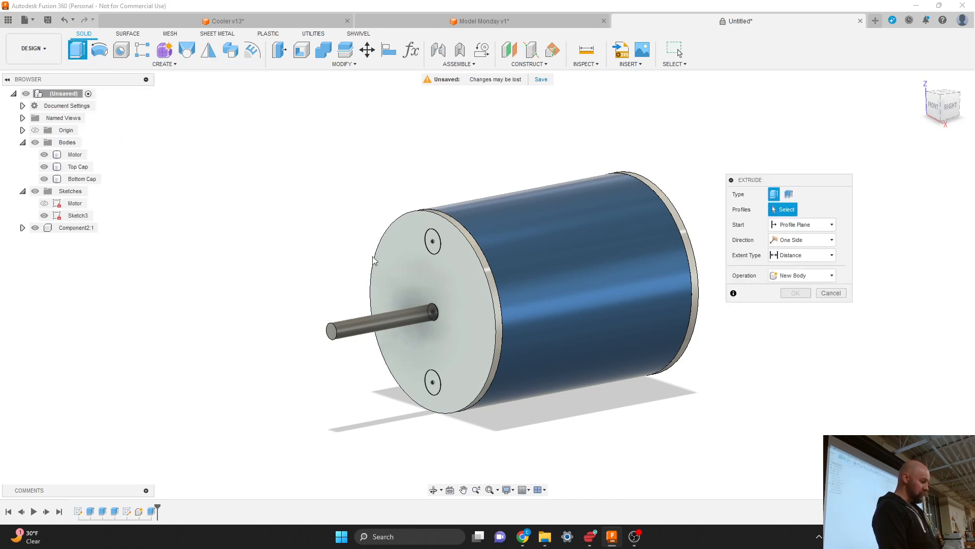
pyautogui.click(432, 243)
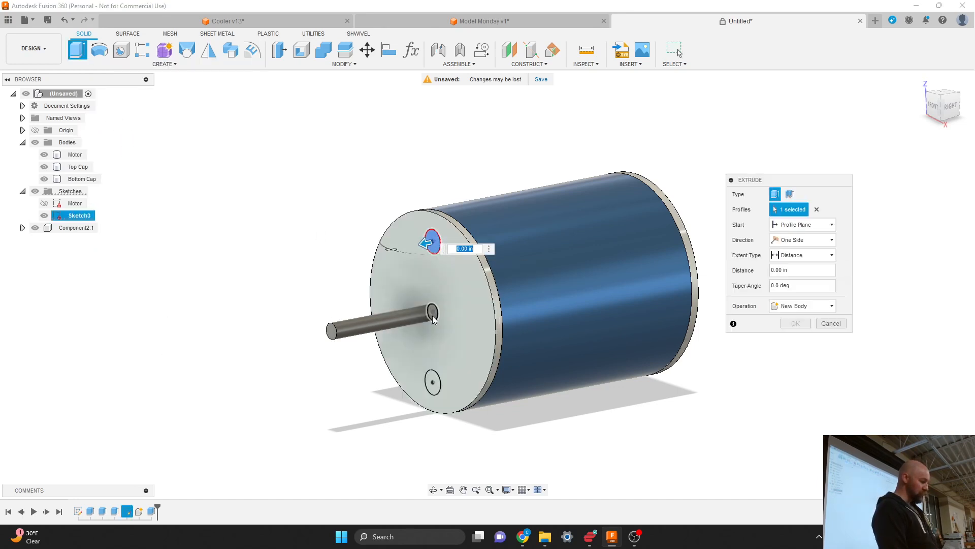
pyautogui.click(432, 383)
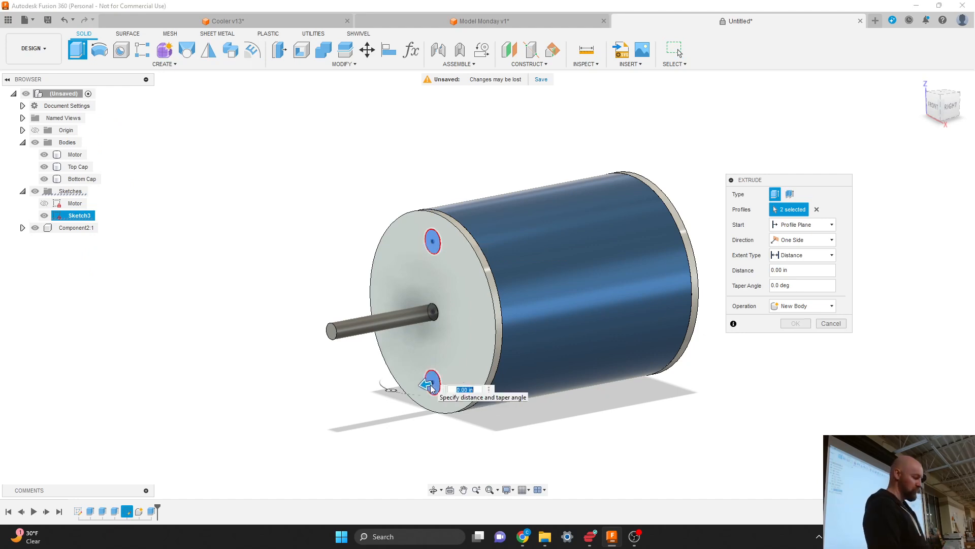
pyautogui.write('-.1')
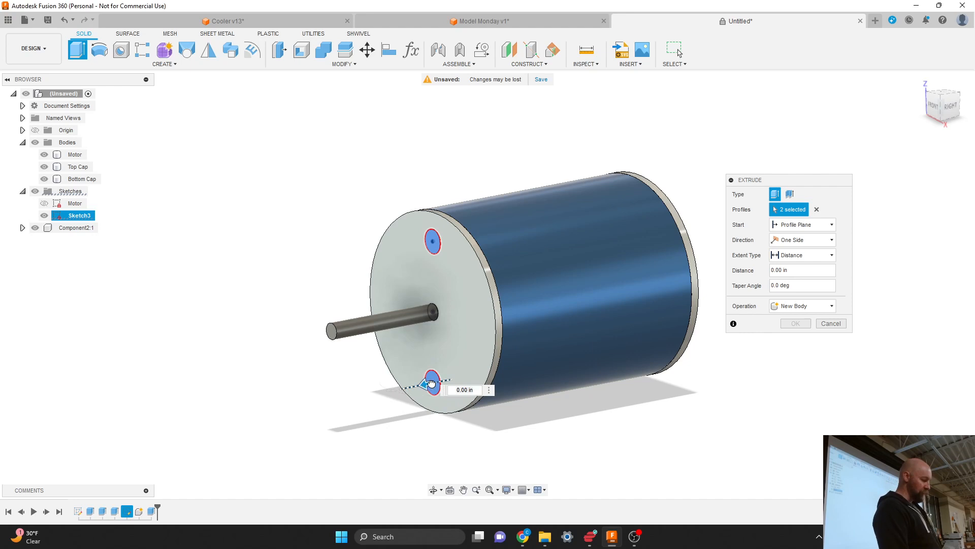
pyautogui.moveTo(441, 381); pyautogui.dragTo(465, 377)
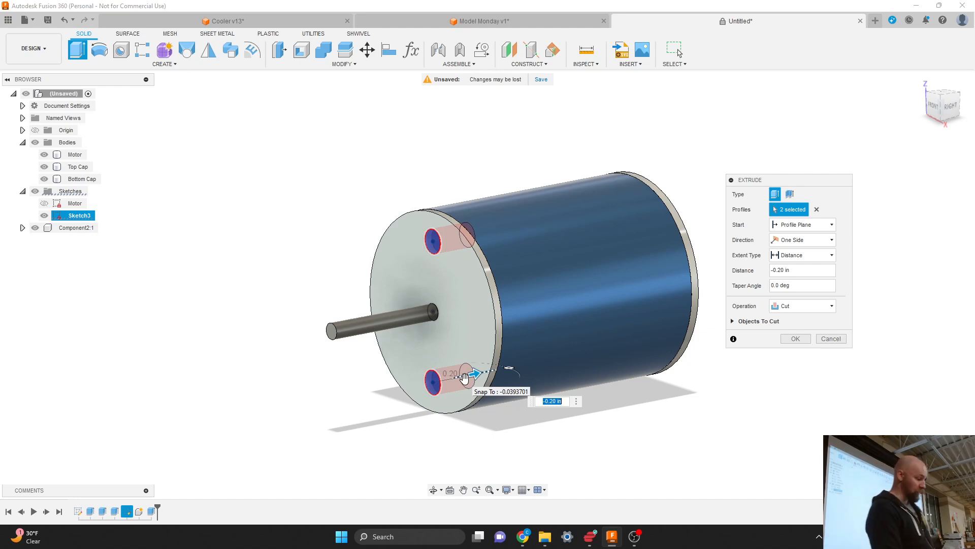
pyautogui.click(831, 339)
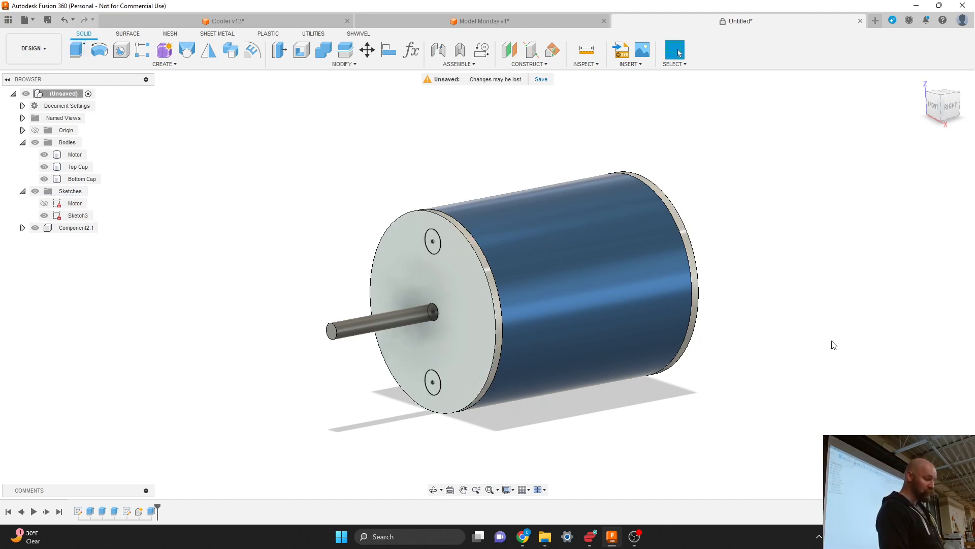
# Review the general Design behavior settings in the preferences and close them without changes.
pyautogui.click(968, 23)
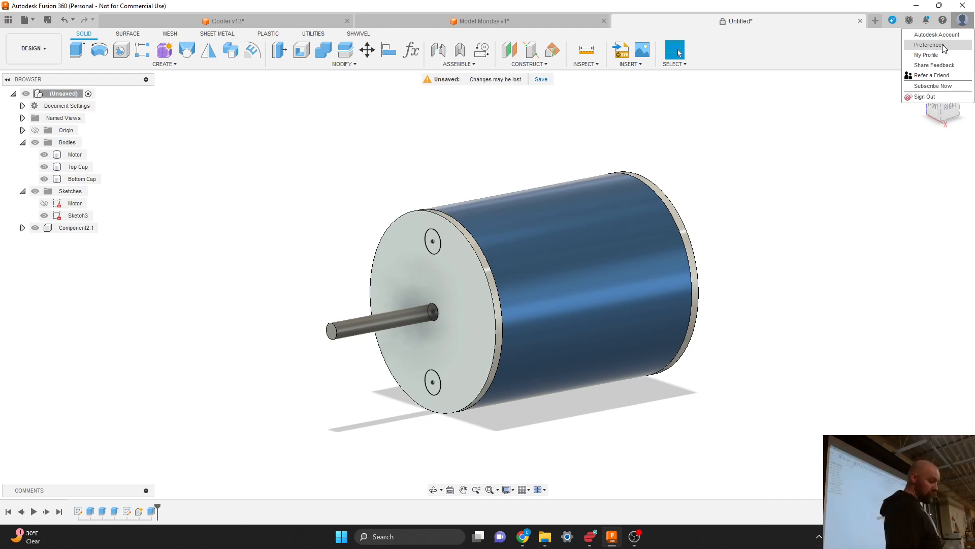
pyautogui.click(930, 45)
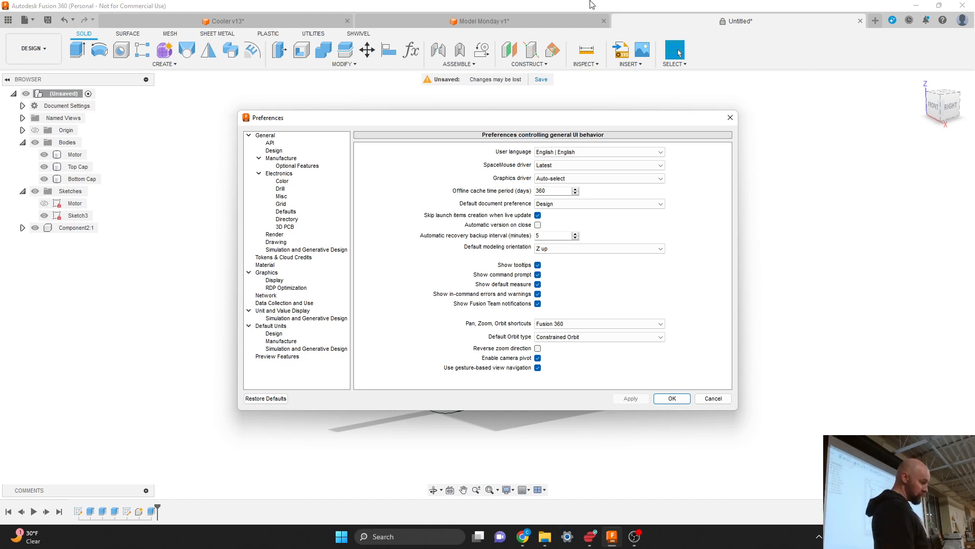
pyautogui.click(275, 151)
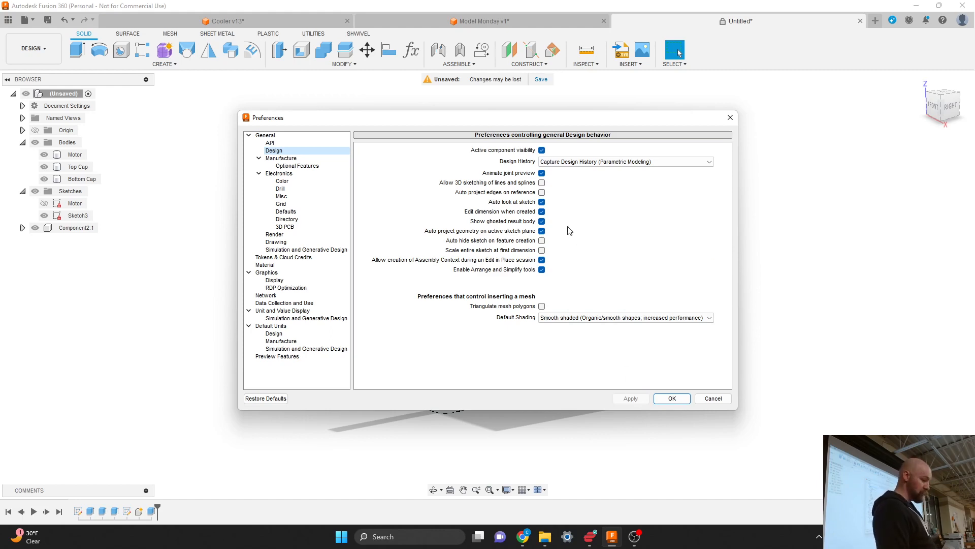
pyautogui.click(713, 399)
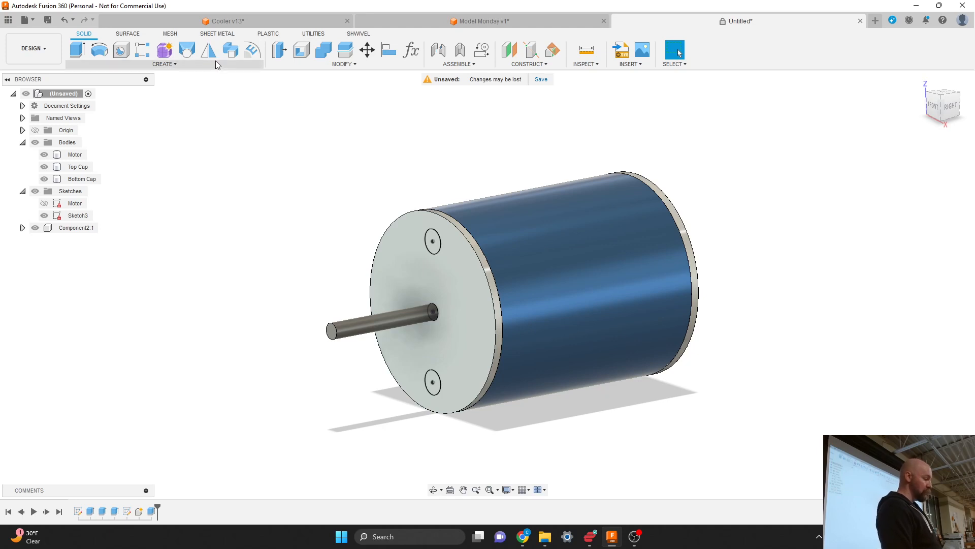
# Cut the two 3 mm circles above and below the shaft into the Top Cap with a -1 mm extrusion.
pyautogui.click(178, 64)
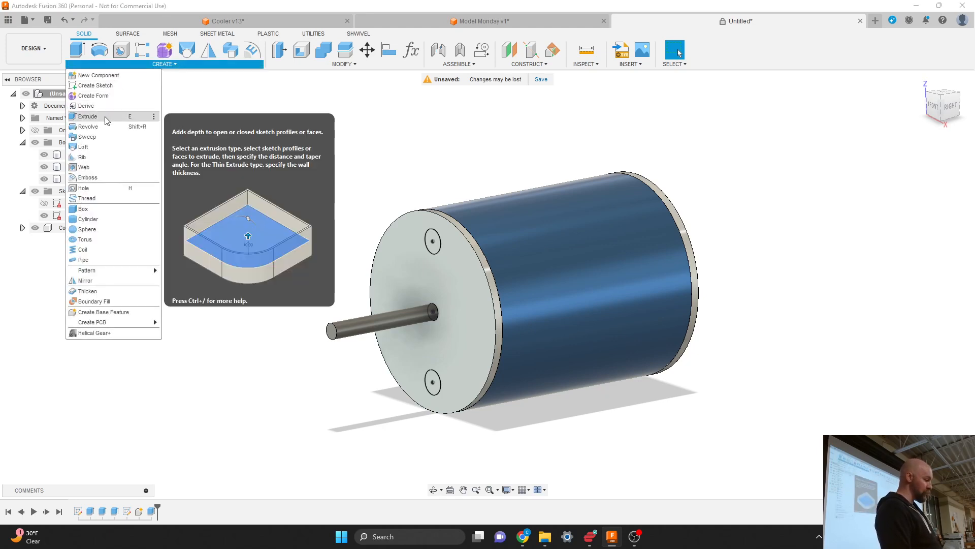
pyautogui.click(133, 117)
pyautogui.click(430, 243)
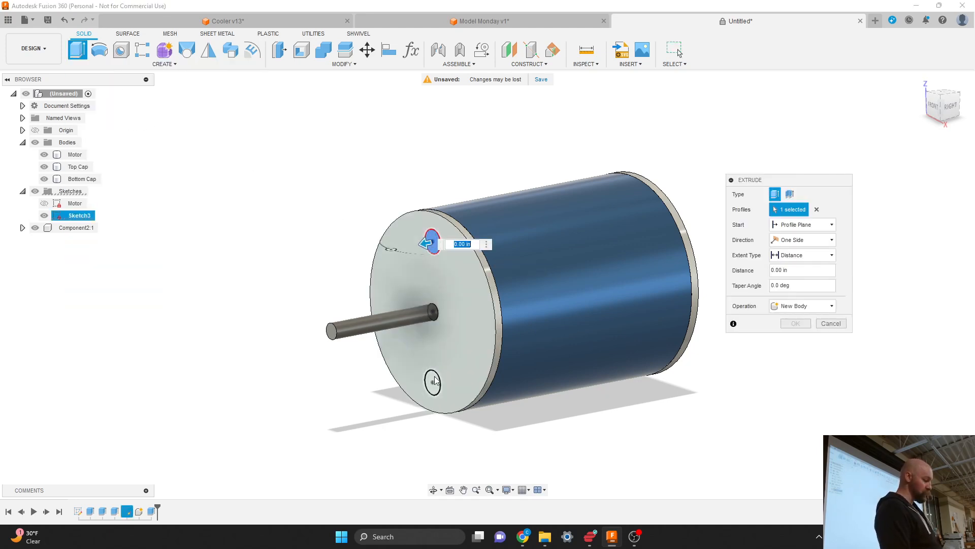
pyautogui.click(432, 385)
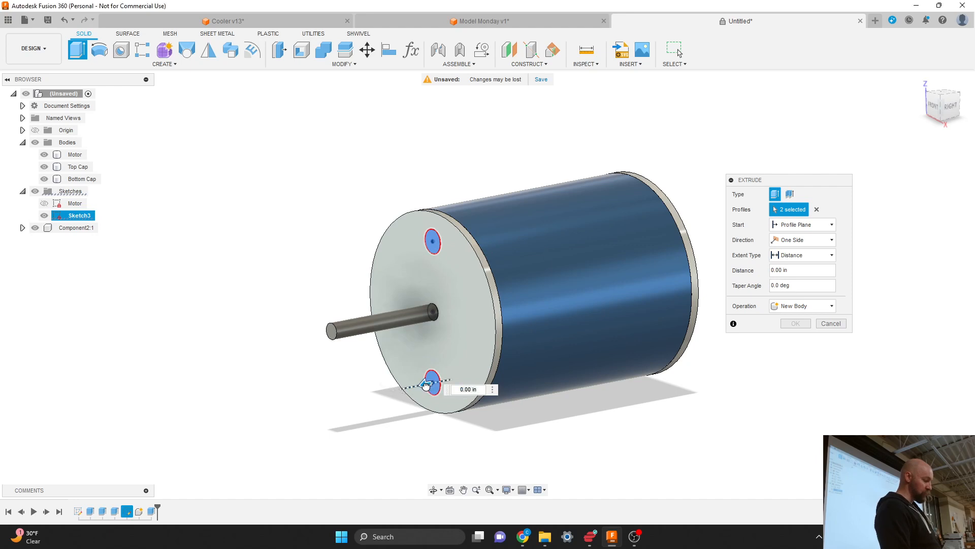
pyautogui.moveTo(428, 383); pyautogui.dragTo(438, 377)
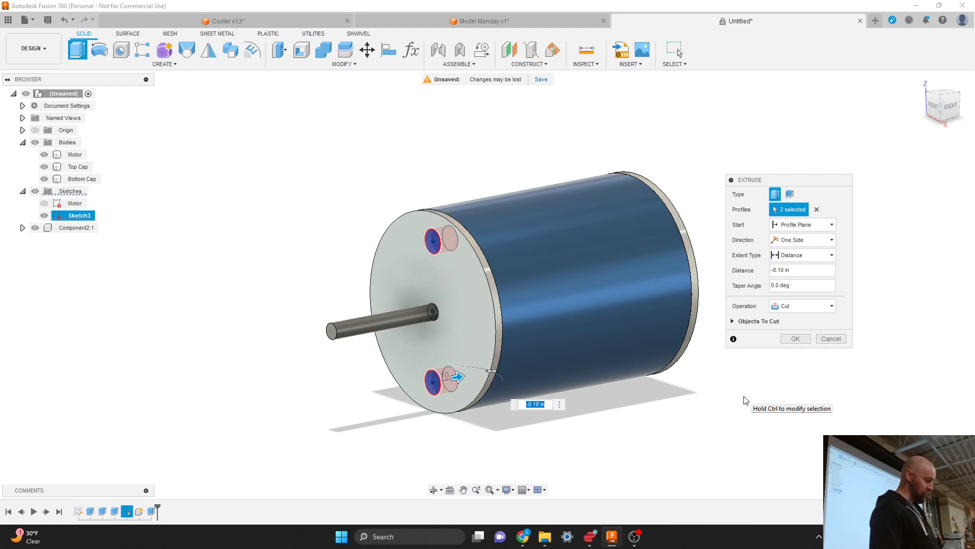
pyautogui.write('1mm')
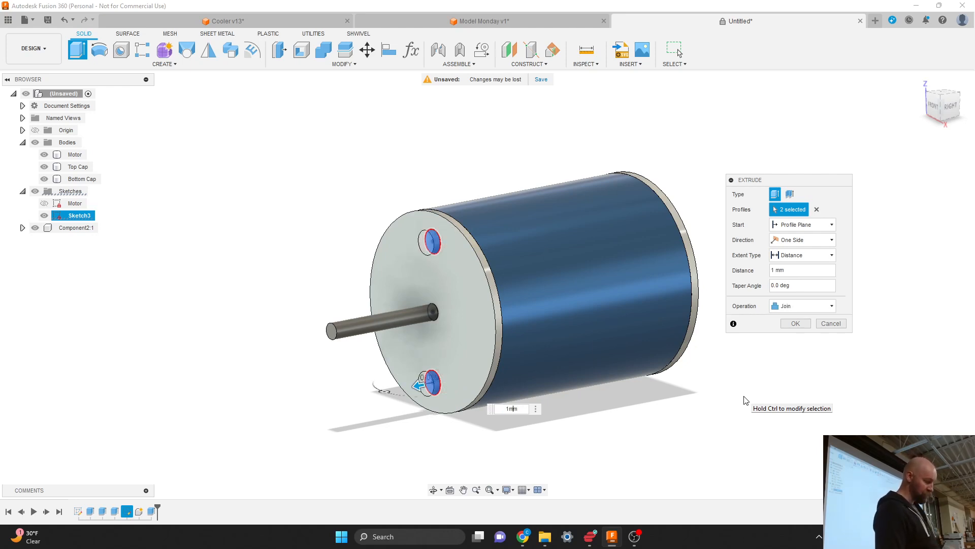
pyautogui.write('-')
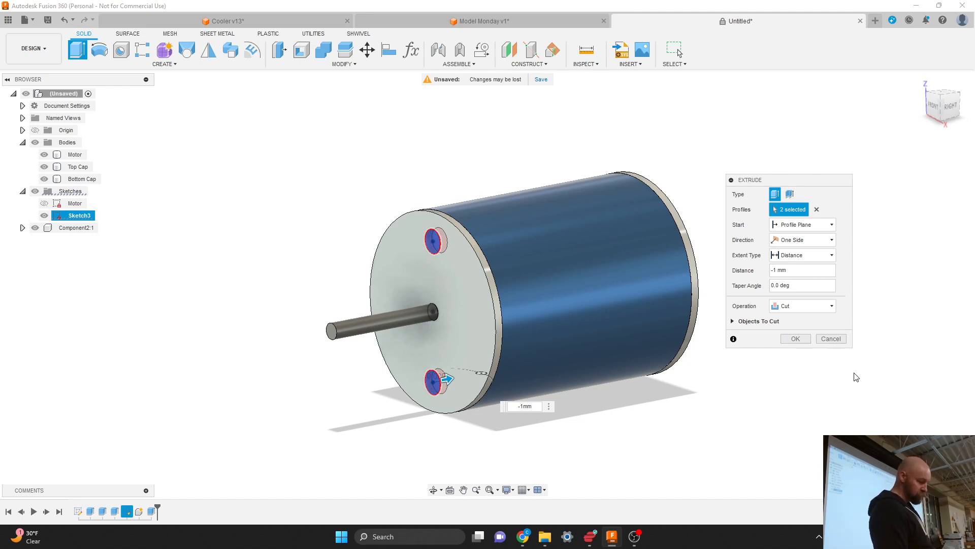
pyautogui.click(796, 338)
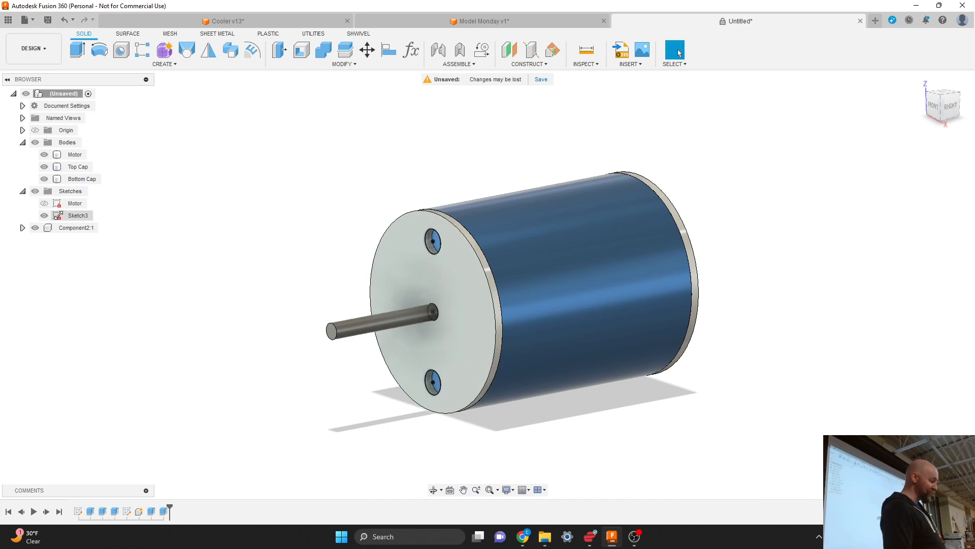
# Rename Sketch3 as "Shaft Sie" and hide the sketch.
pyautogui.click(48, 215)
pyautogui.doubleClick(78, 215)
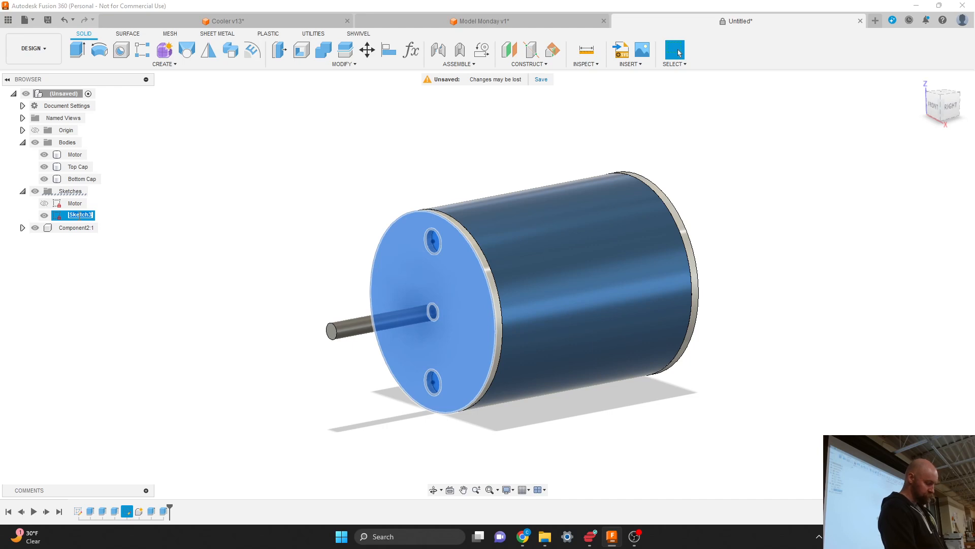
pyautogui.write('Shaft Sie')
pyautogui.press('Return')
pyautogui.click(138, 238)
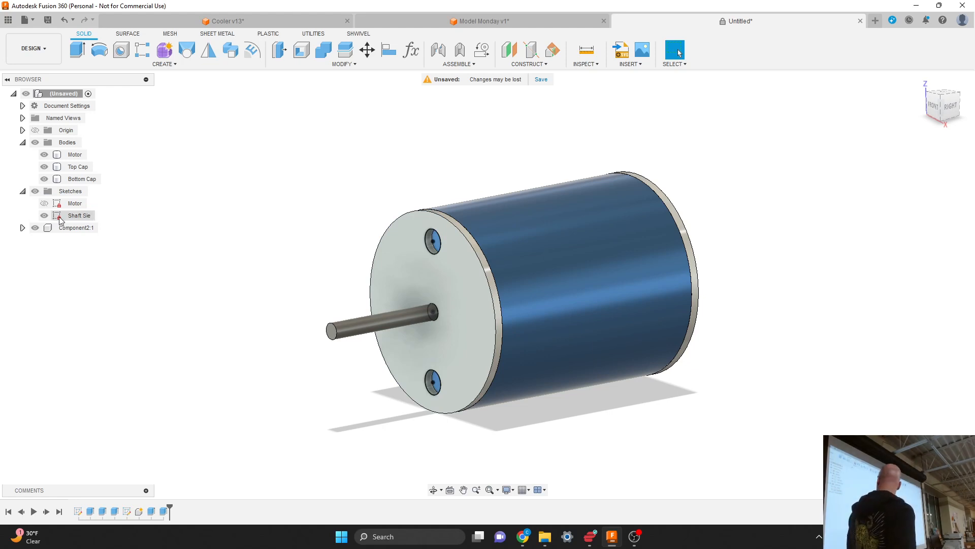
pyautogui.click(44, 216)
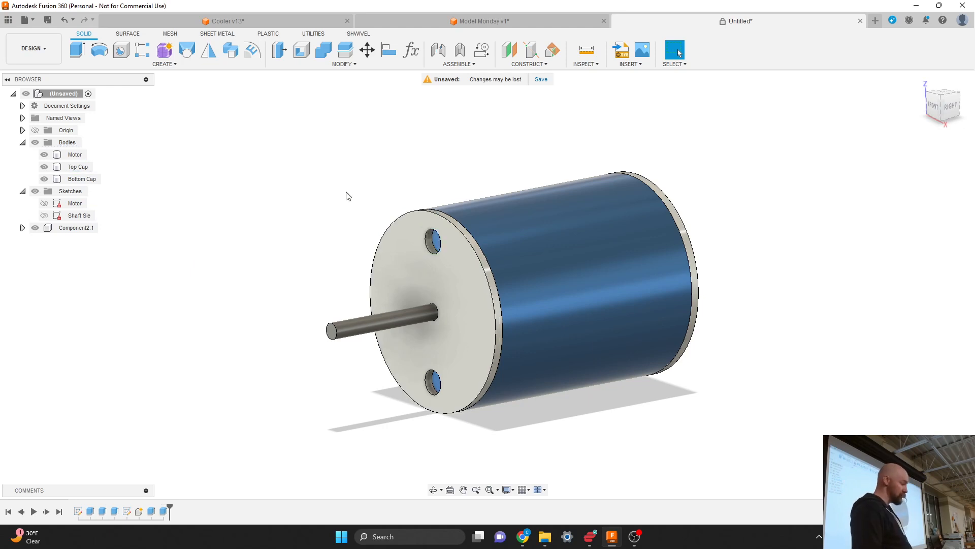
# Start a thread on the inner face of the Top Cap's upper hole with the ANSI Metric M Profile thread type.
pyautogui.click(173, 65)
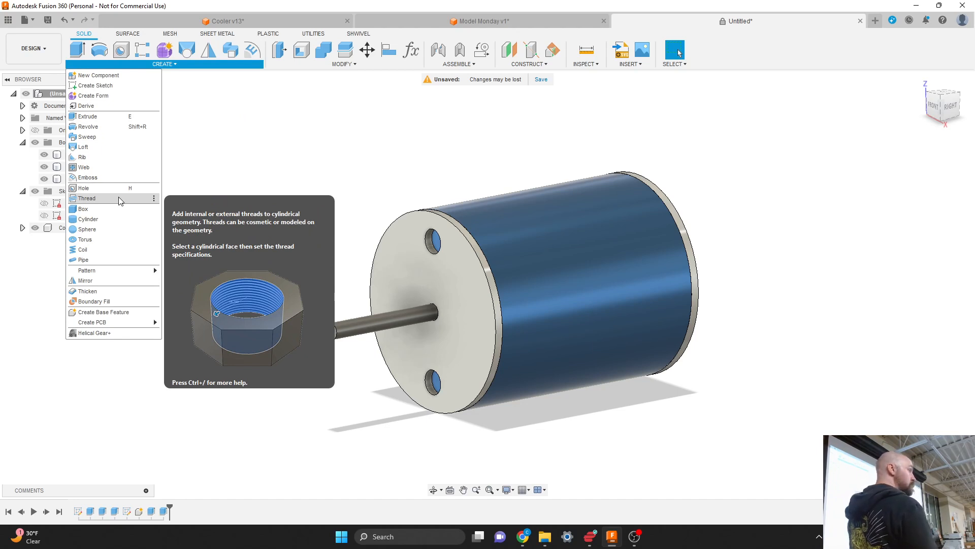
pyautogui.click(119, 198)
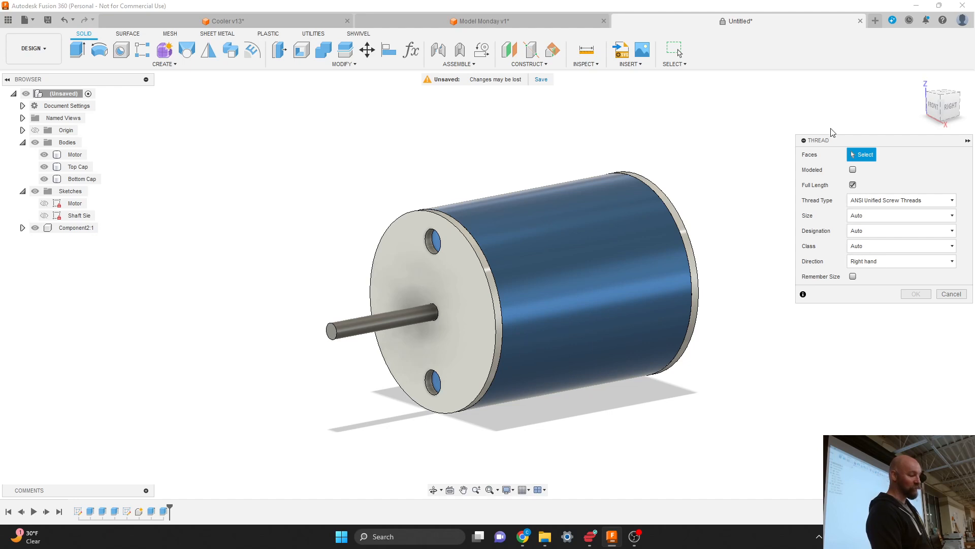
pyautogui.moveTo(825, 138); pyautogui.dragTo(769, 144)
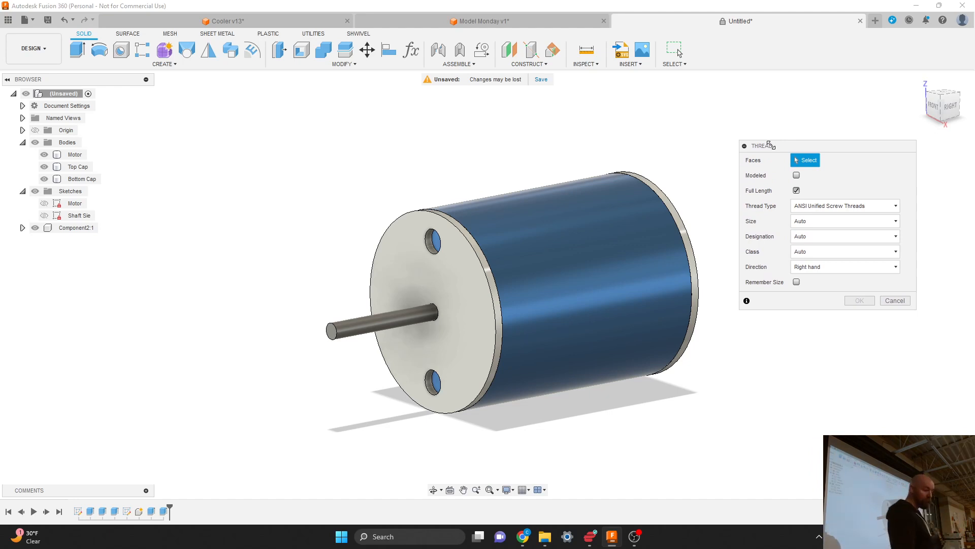
pyautogui.scroll(3, 421, 246)
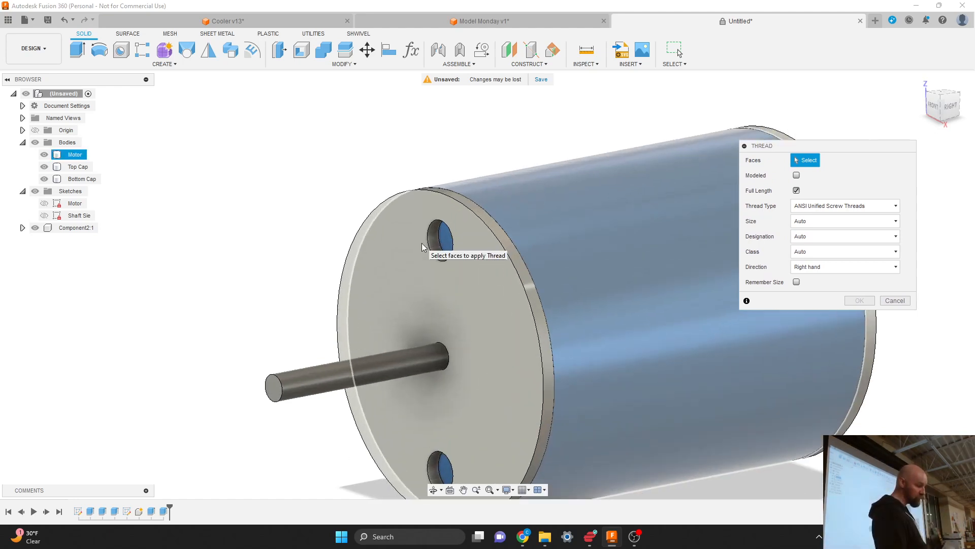
pyautogui.scroll(2, 424, 242)
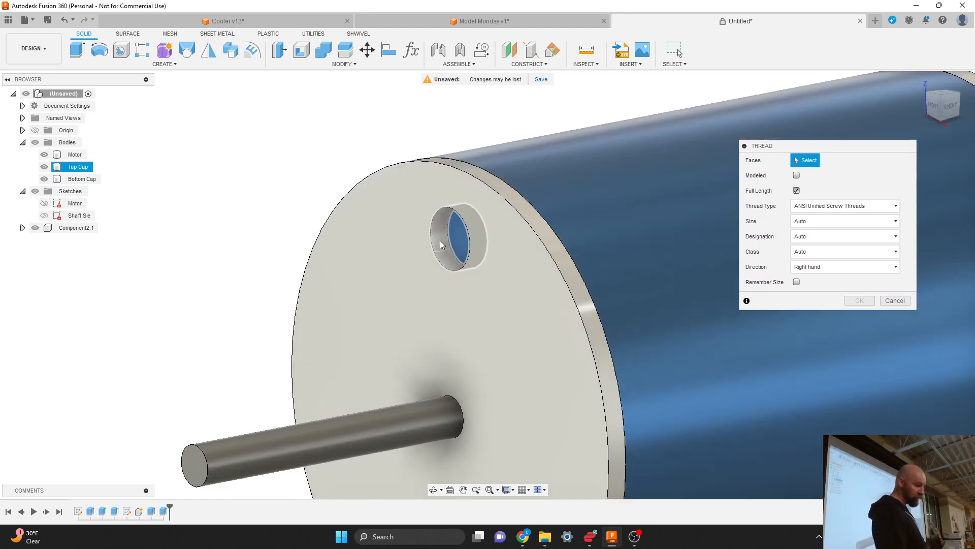
pyautogui.click(440, 243)
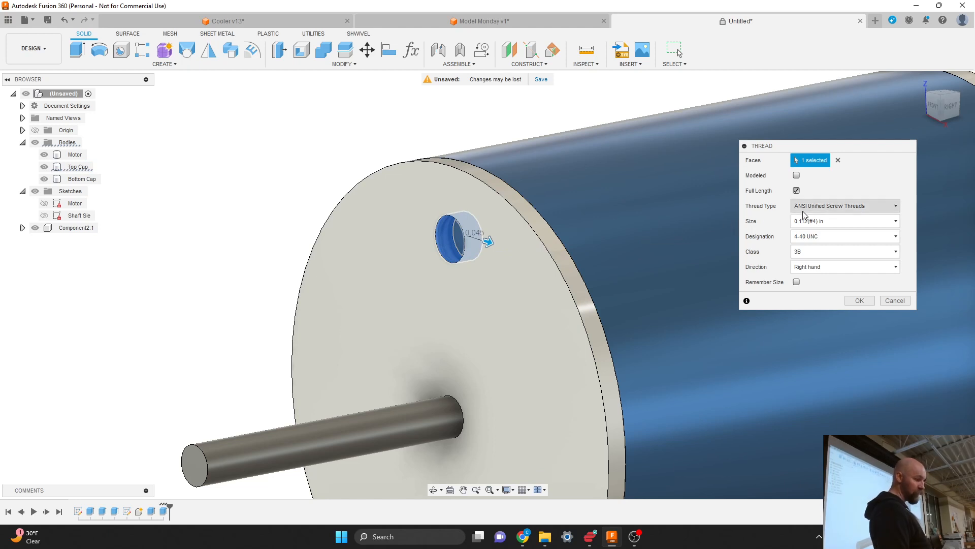
pyautogui.click(816, 211)
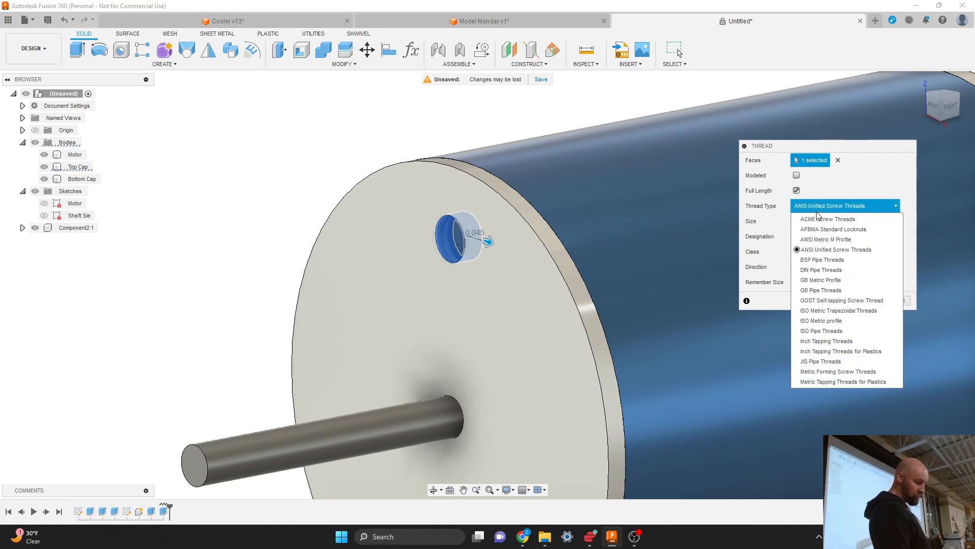
pyautogui.click(830, 239)
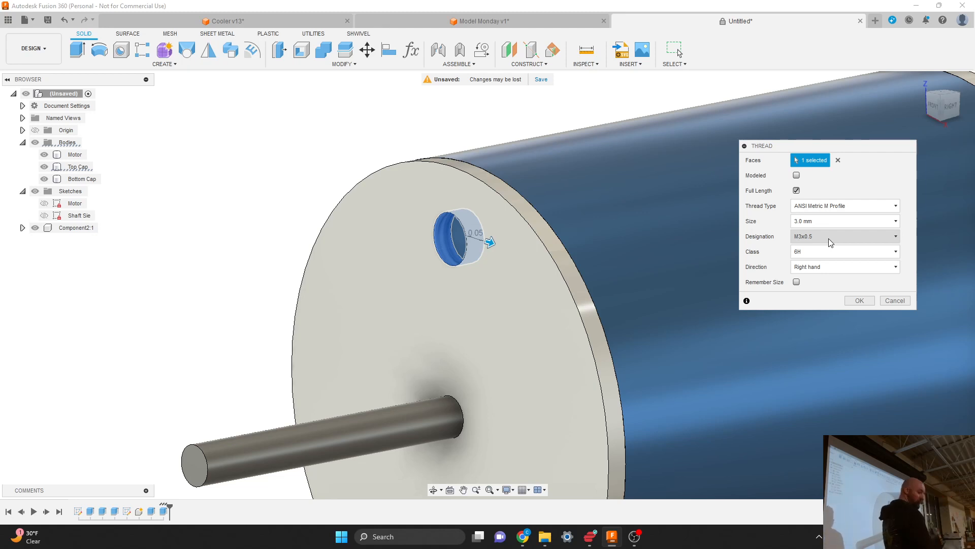
# Keep the M3x0.5 designation and class 6H, turn on the modeled thread, and create it in the upper hole.
pyautogui.click(830, 242)
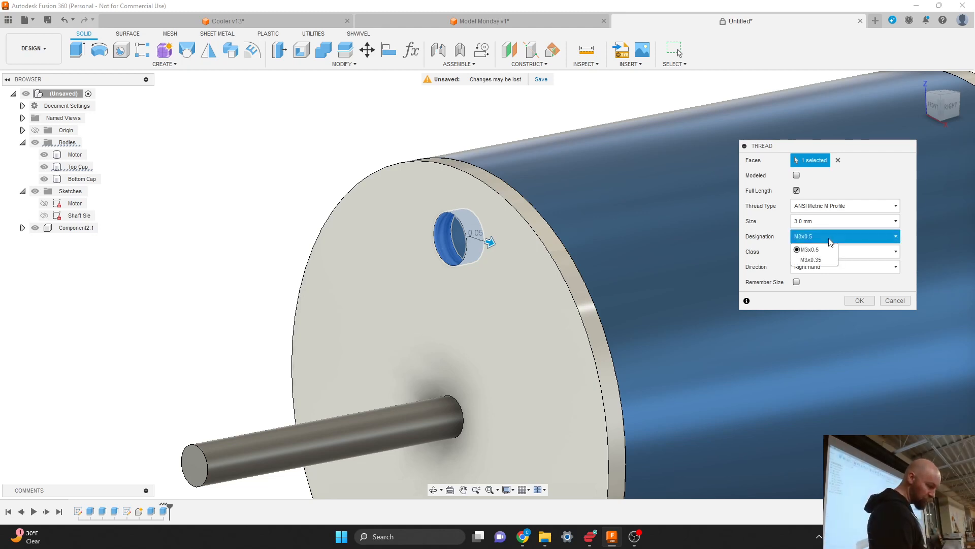
pyautogui.click(828, 247)
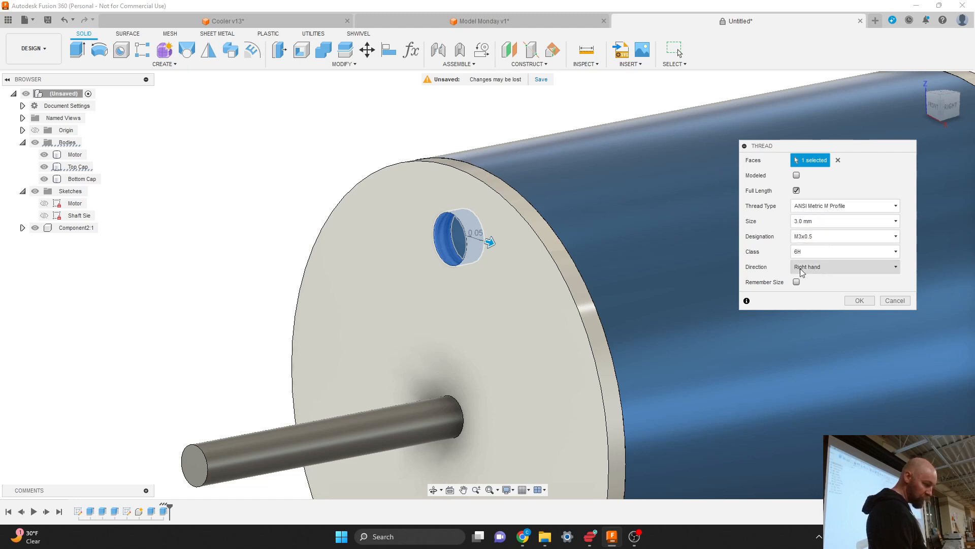
pyautogui.click(814, 253)
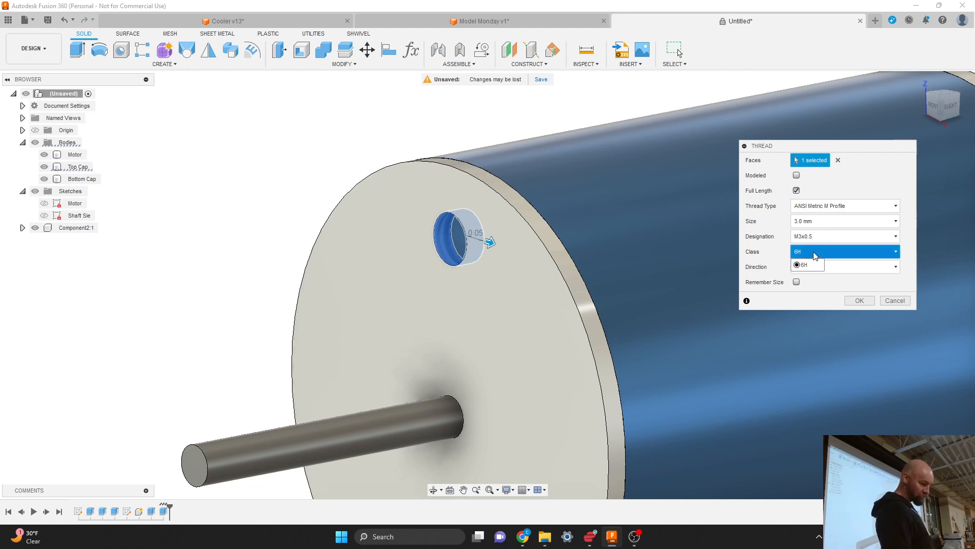
pyautogui.click(796, 175)
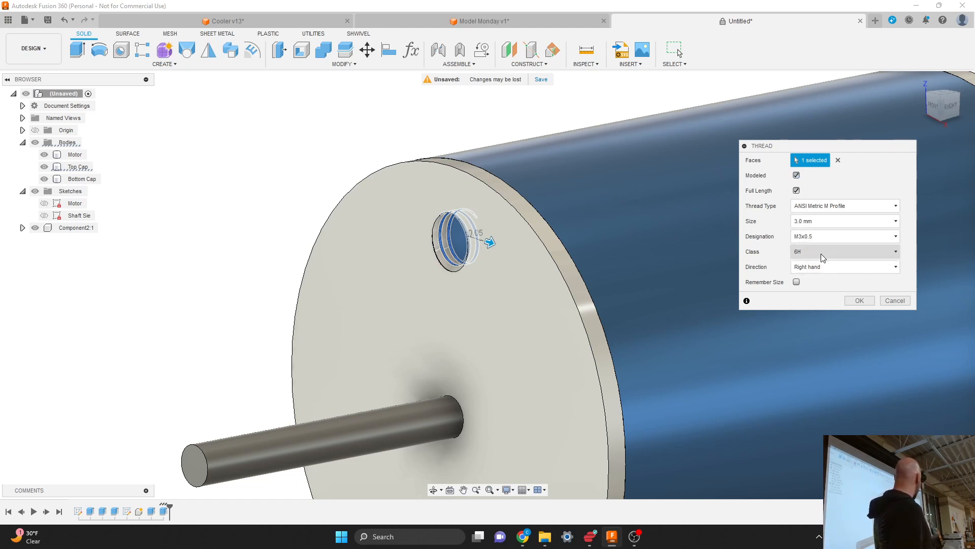
pyautogui.click(859, 301)
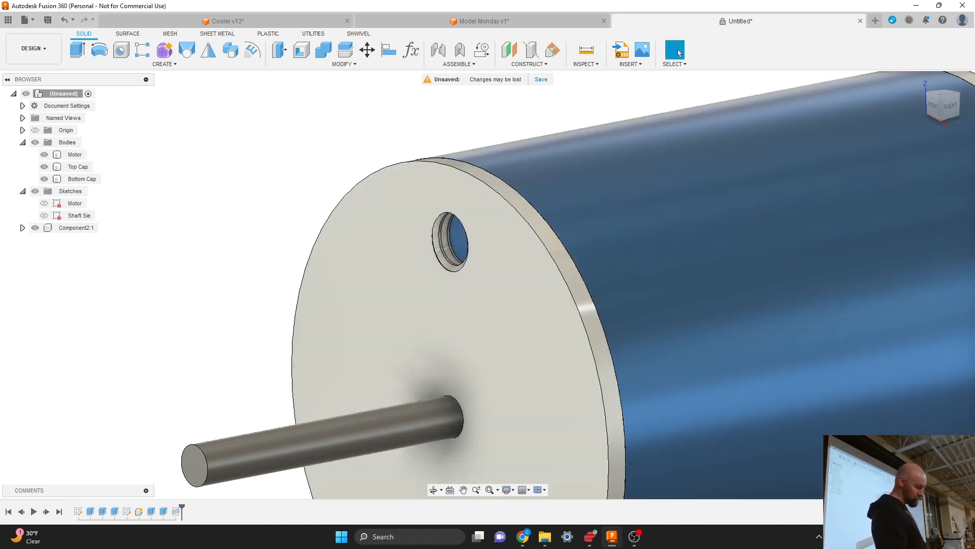
# Reopen the upper hole's thread feature for editing and bring both Top Cap holes into view.
pyautogui.rightClick(176, 511)
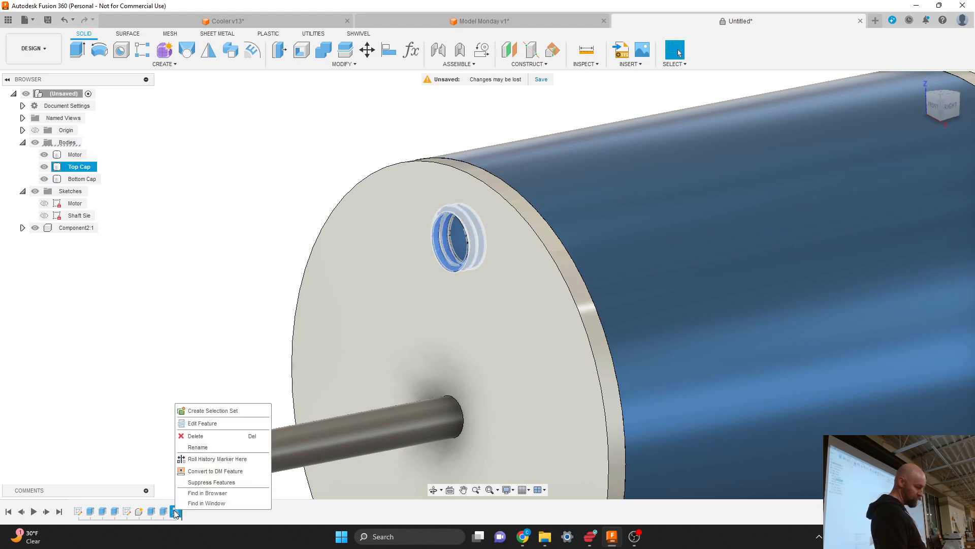
pyautogui.click(208, 423)
pyautogui.scroll(-5, 286, 215)
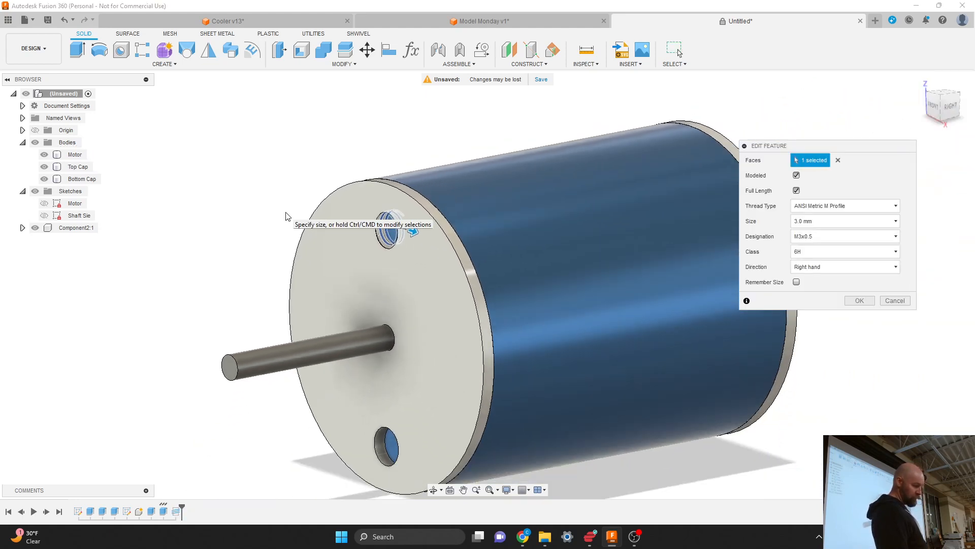
pyautogui.scroll(2, 479, 356)
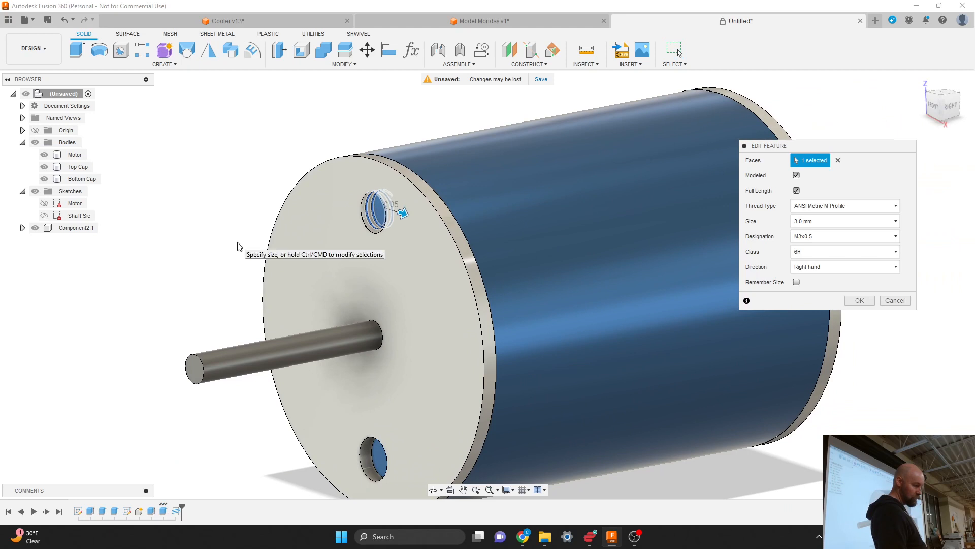
pyautogui.scroll(-1, 239, 247)
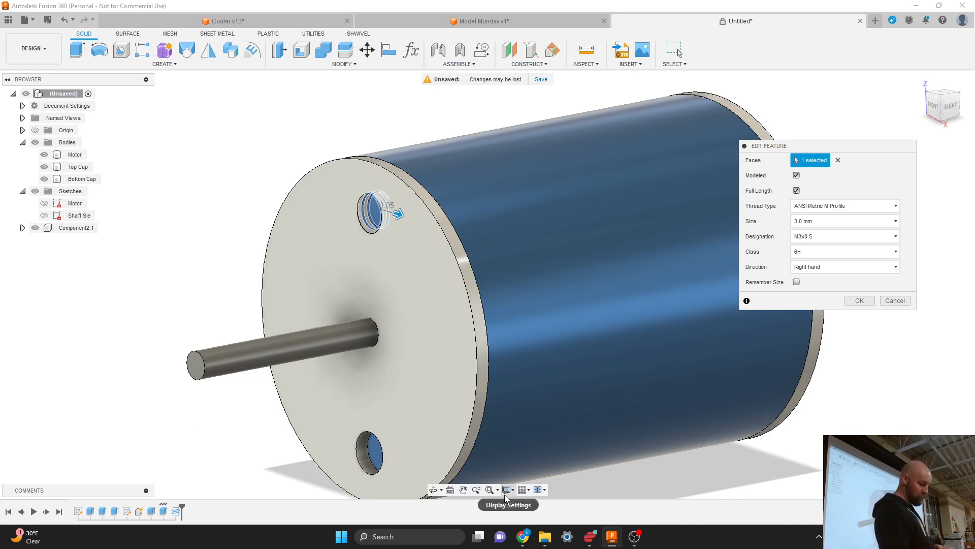
pyautogui.click(635, 537)
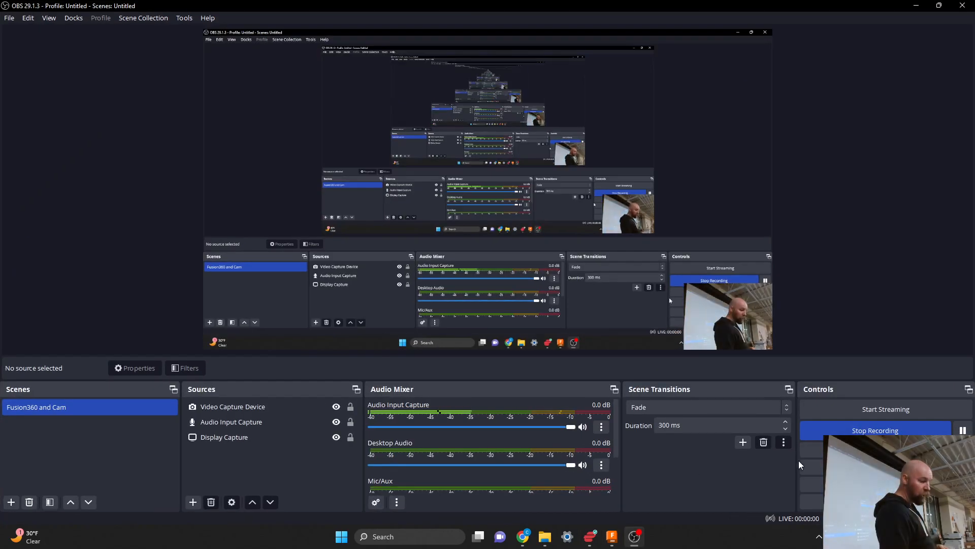